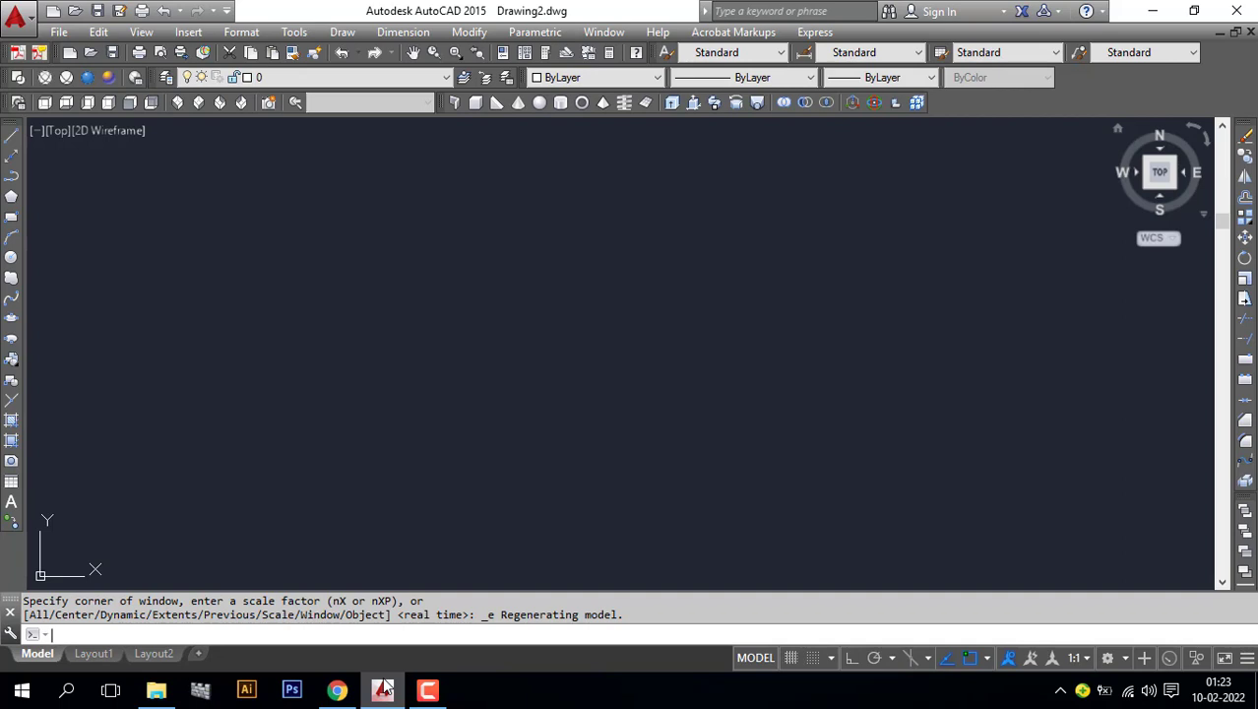
Set the drawing to the front view.
{"action": "left_click", "coordinate": [383, 689]}
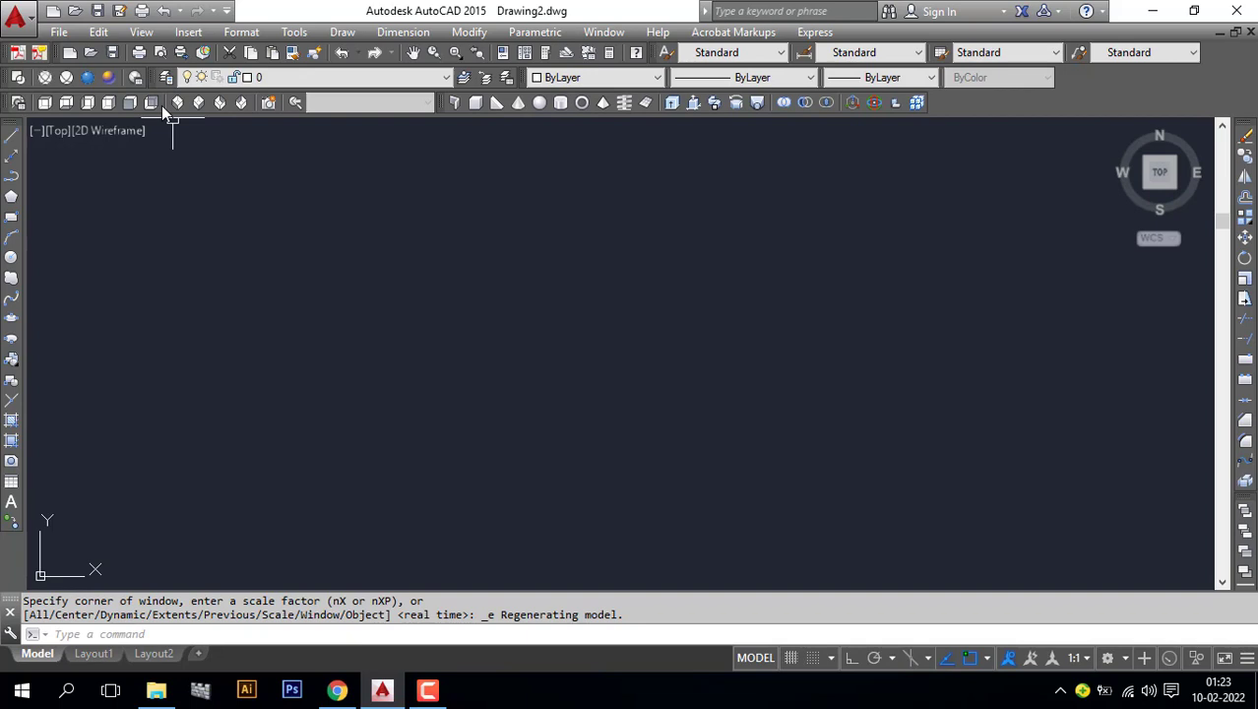
{"action": "left_click", "coordinate": [130, 102]}
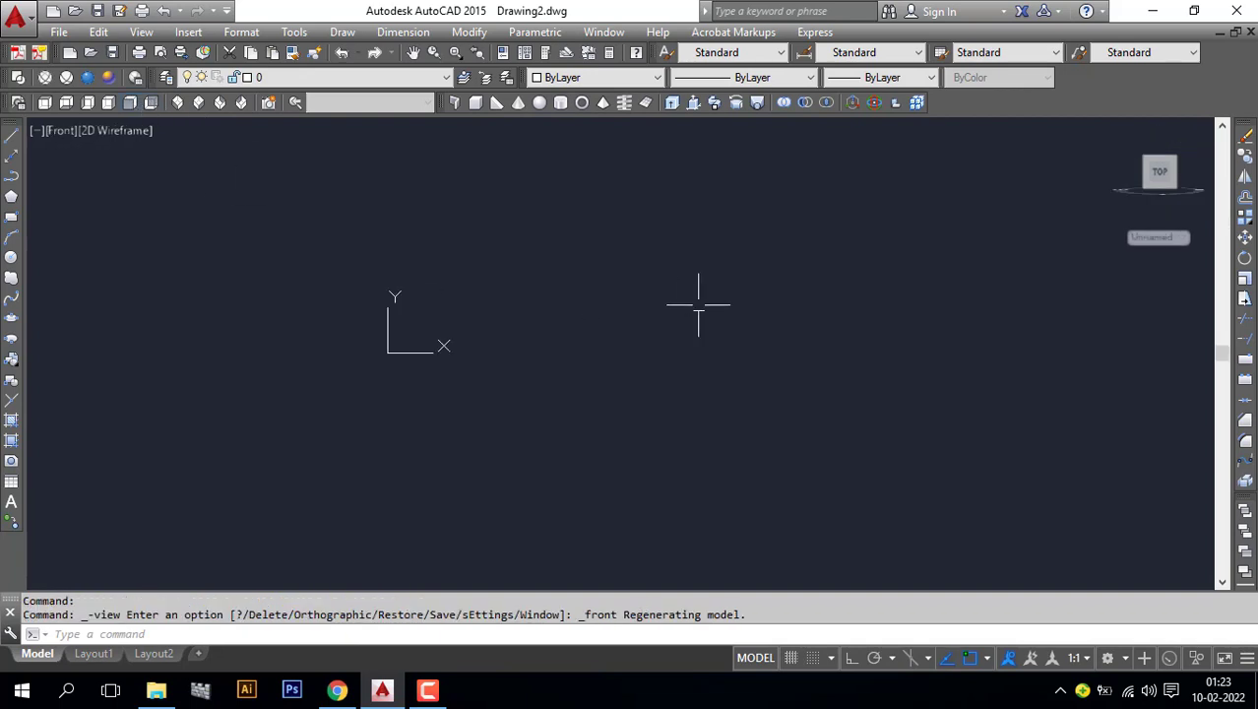
{"action": "middle_click_drag", "start_coordinate": [697, 303], "coordinate": [532, 467]}
{"action": "middle_click_drag", "start_coordinate": [669, 425], "coordinate": [599, 447]}
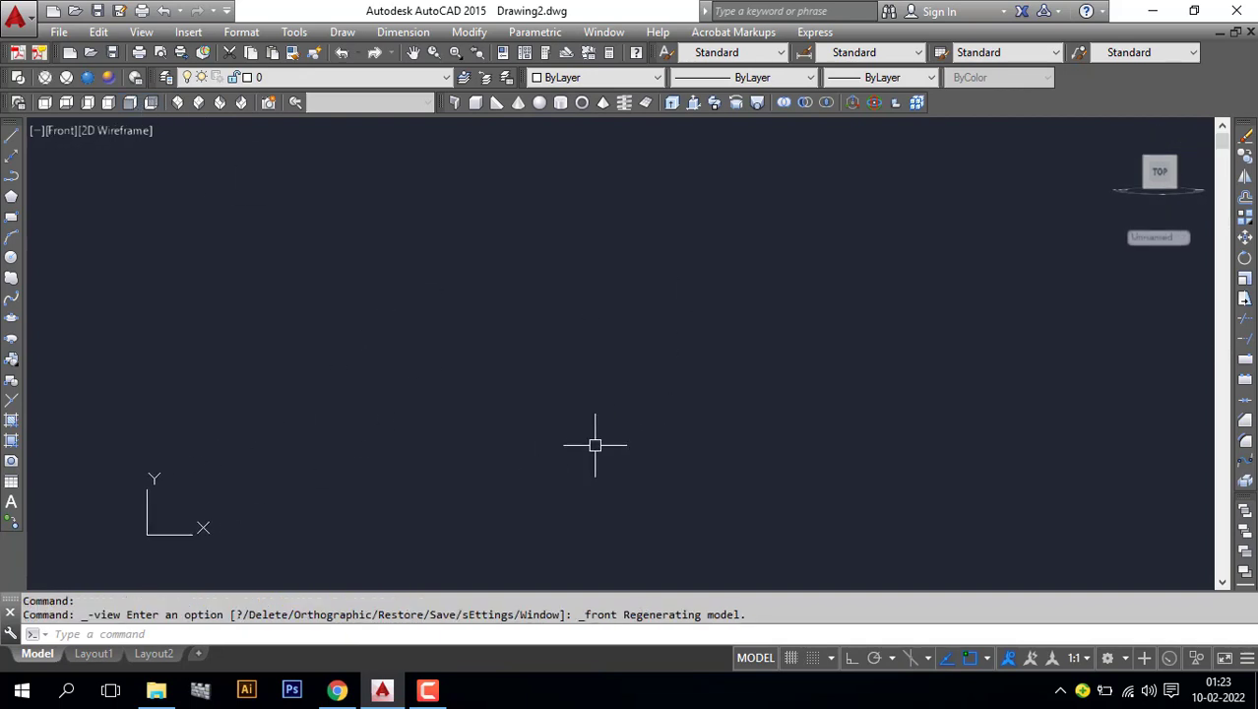
Draw a vertical line 210 units long upward with ortho mode on.
{"action": "left_click", "coordinate": [14, 137]}
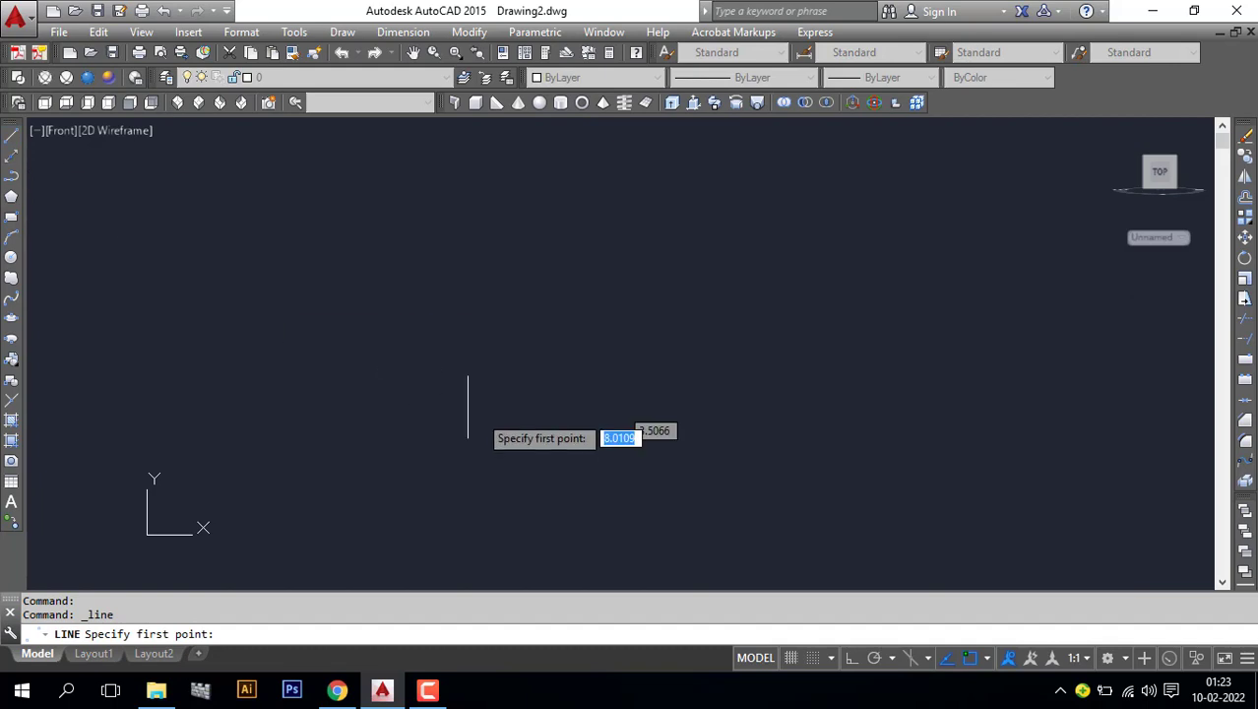
{"action": "left_click", "coordinate": [525, 498]}
{"action": "key", "text": "F8"}
{"action": "type", "text": "21"}
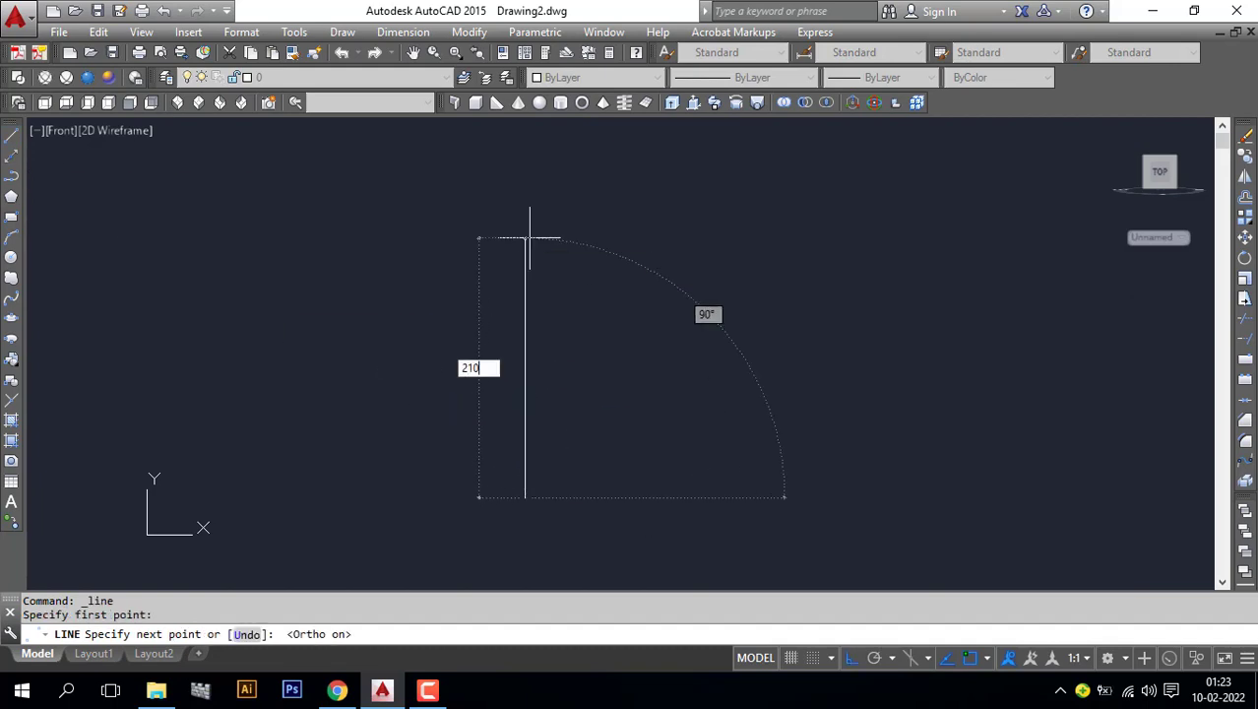
{"action": "type", "text": "0"}
{"action": "key", "text": "Return"}
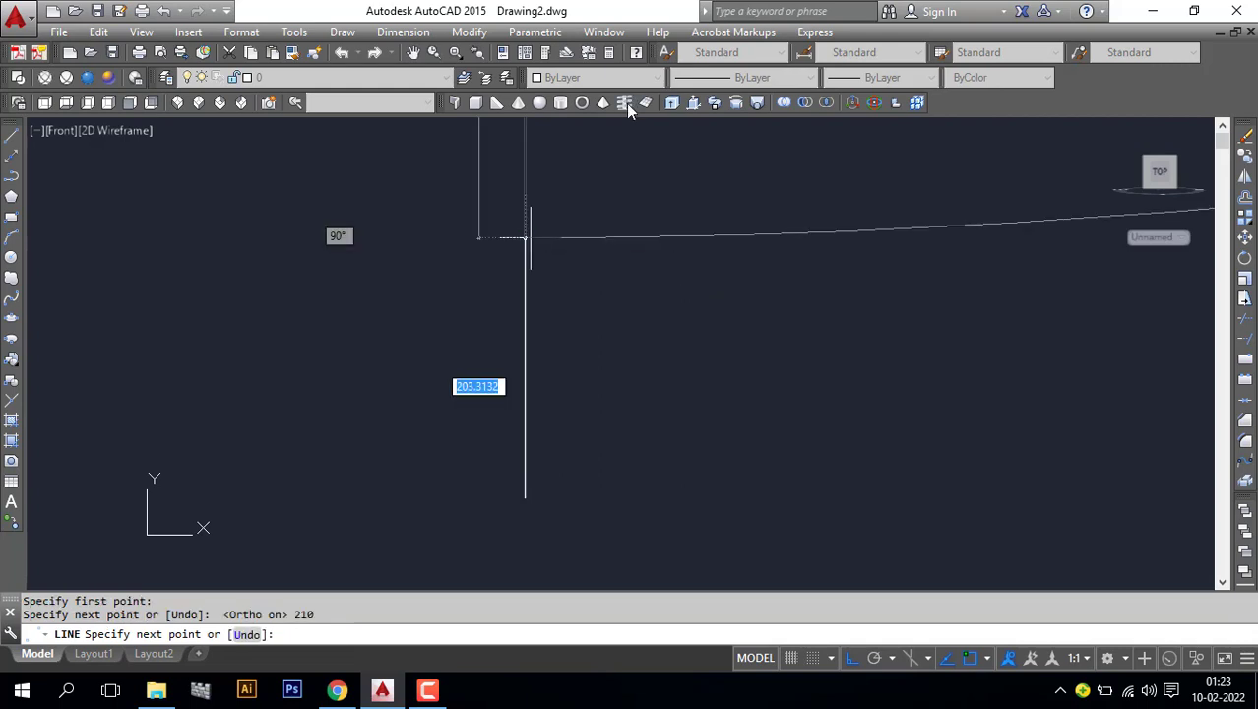
{"action": "key", "text": "Escape"}
{"action": "key", "text": "Escape"}
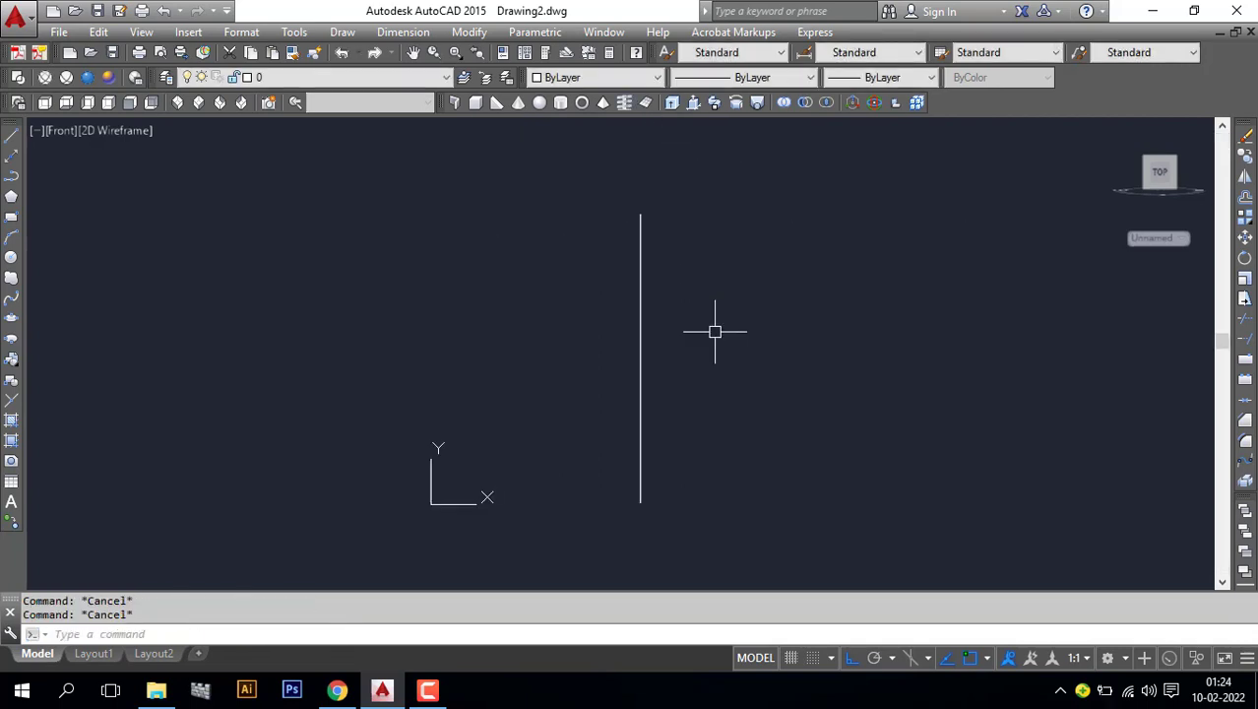
Offset the vertical line 15 units to its right.
{"action": "type", "text": "o"}
{"action": "key", "text": "Return"}
{"action": "type", "text": "1"}
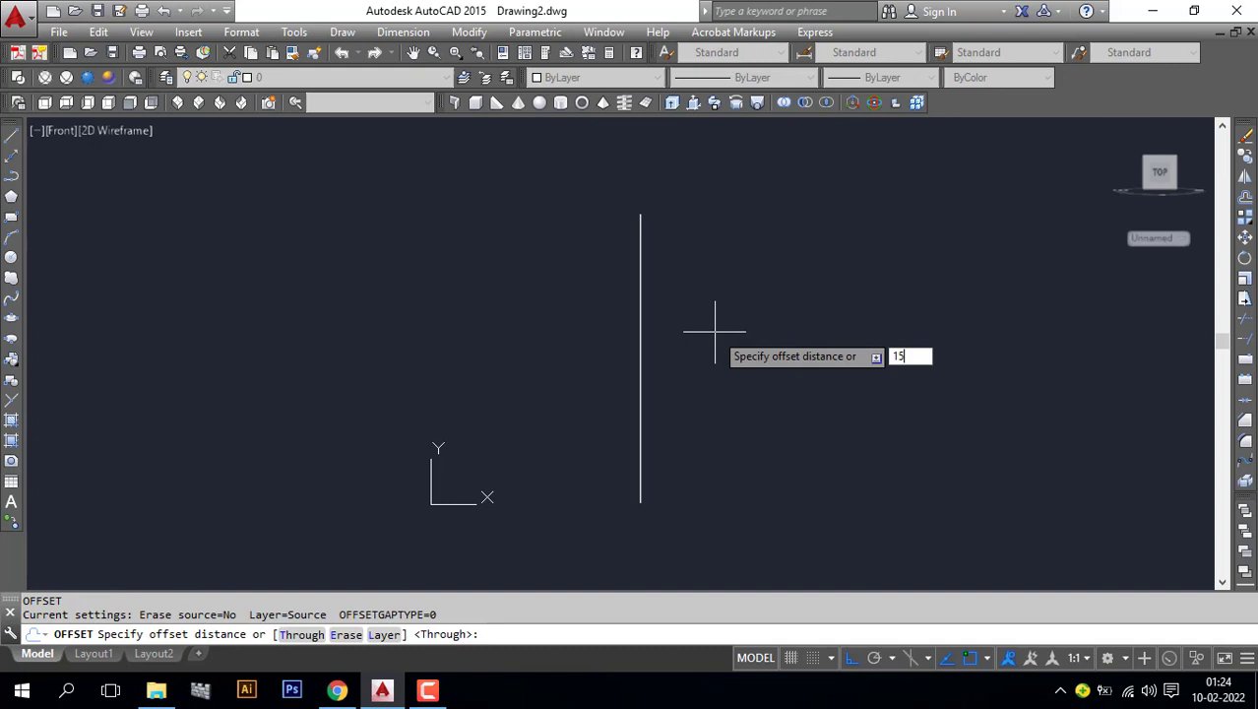
{"action": "type", "text": "5"}
{"action": "key", "text": "Return"}
{"action": "left_click", "coordinate": [641, 318]}
{"action": "left_click", "coordinate": [718, 326]}
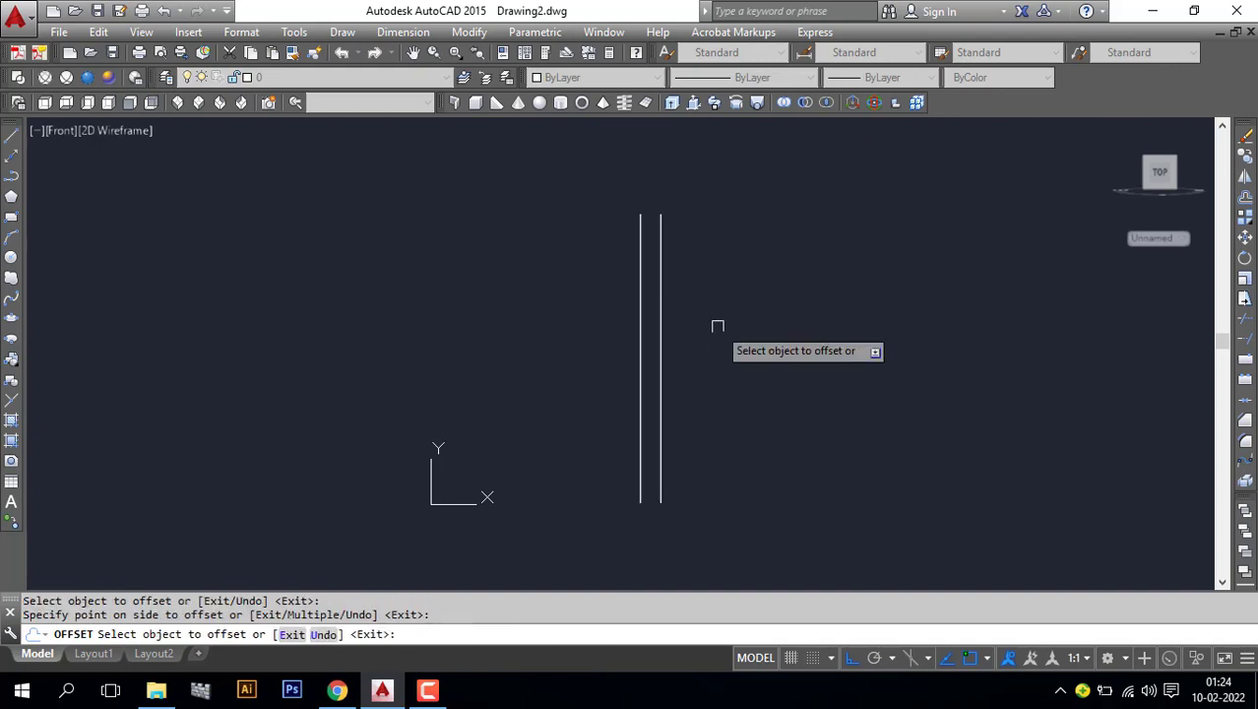
{"action": "key", "text": "Escape"}
Draw a 30-unit horizontal line to the right from the upper end of the left vertical line.
{"action": "type", "text": "l"}
{"action": "key", "text": "Return"}
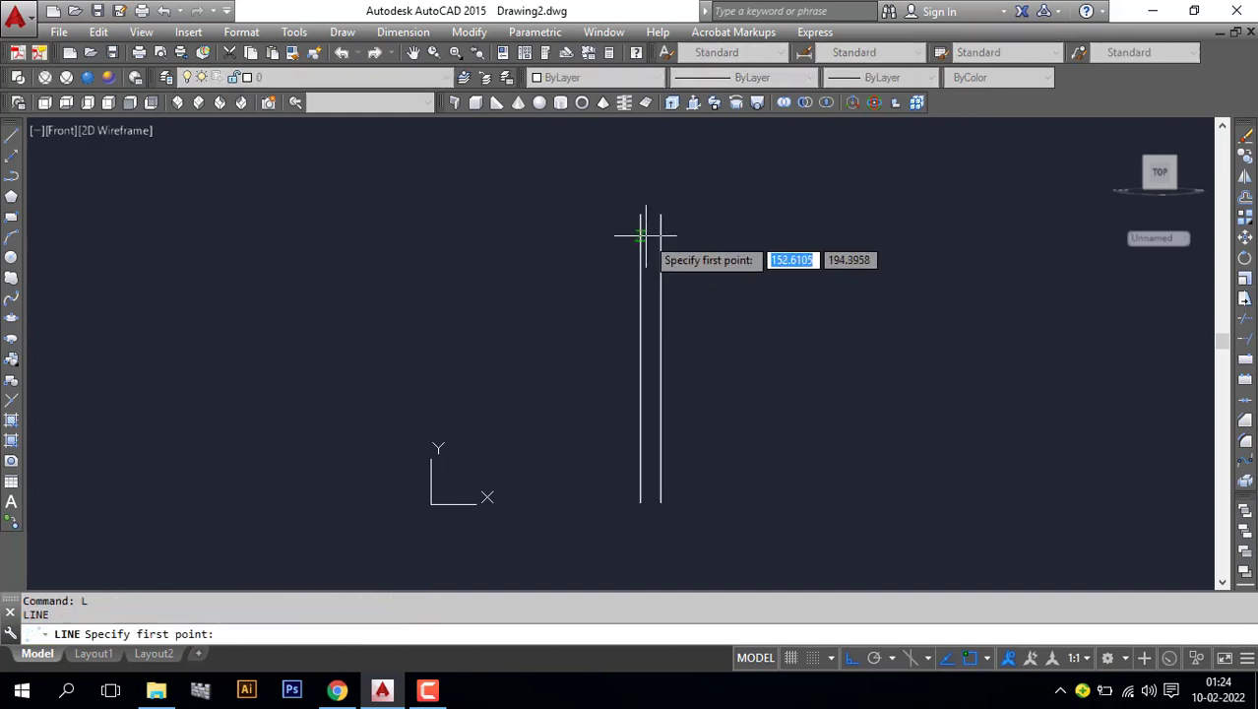
{"action": "left_click", "coordinate": [641, 214]}
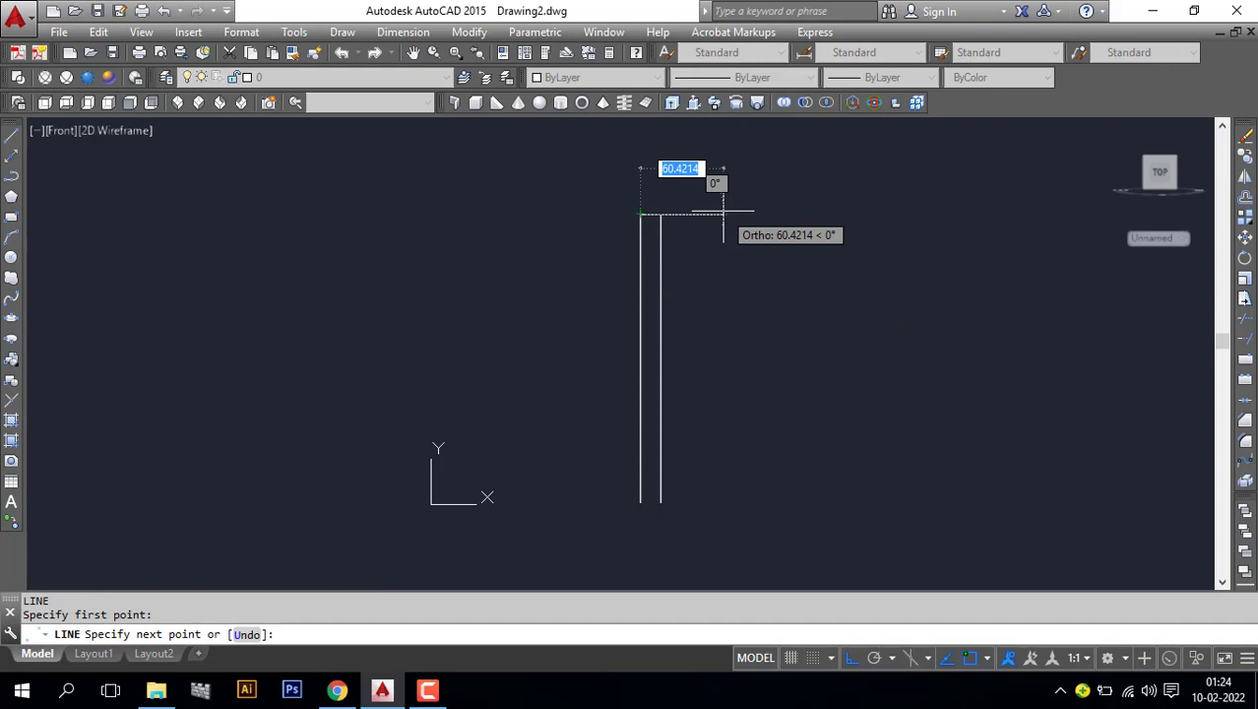
{"action": "type", "text": "30"}
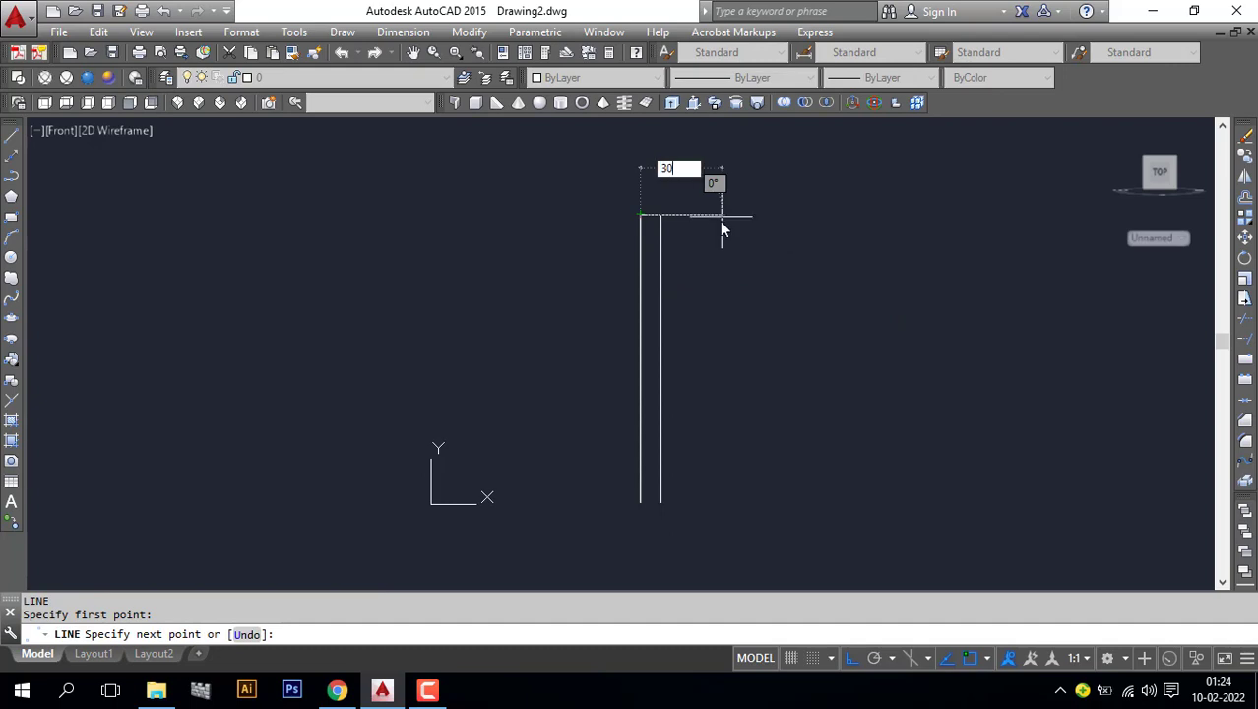
{"action": "key", "text": "Return"}
Copy the upper horizontal line 5 units straight down.
{"action": "key", "text": "Return"}
{"action": "scroll", "coordinate": [674, 227], "scroll_direction": "up", "scroll_amount": 4}
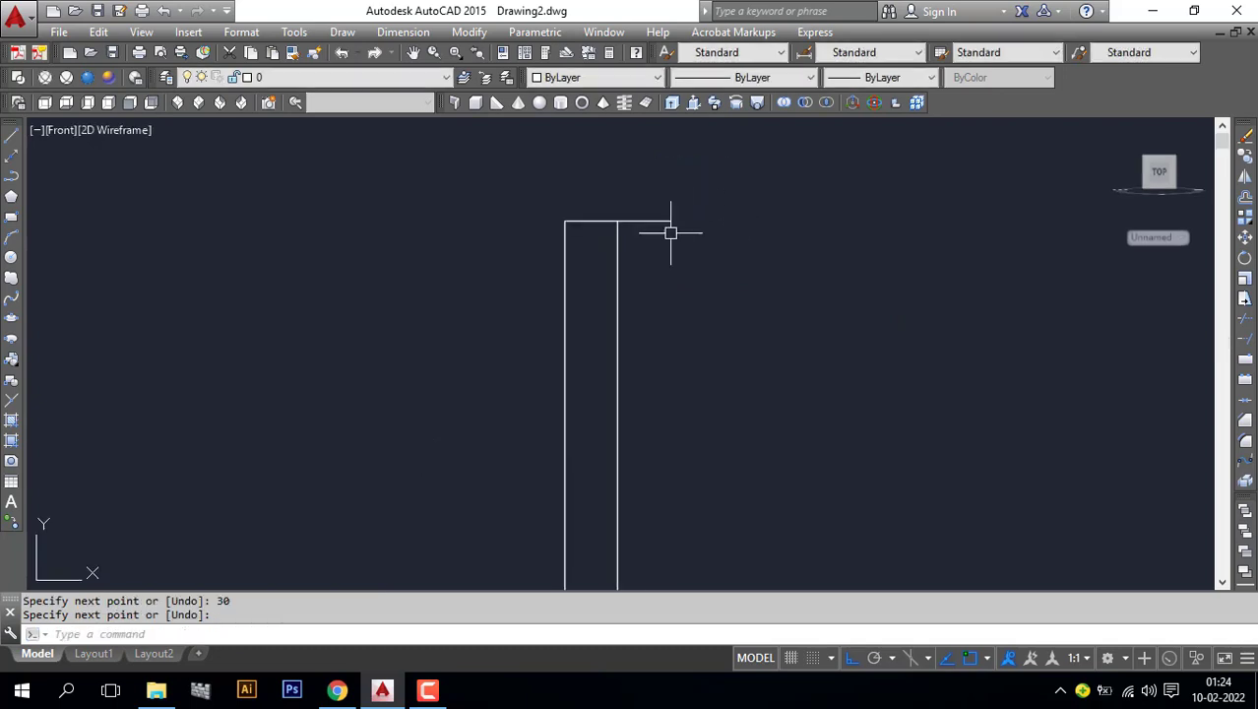
{"action": "type", "text": "co"}
{"action": "key", "text": "Return"}
{"action": "left_click", "coordinate": [657, 221]}
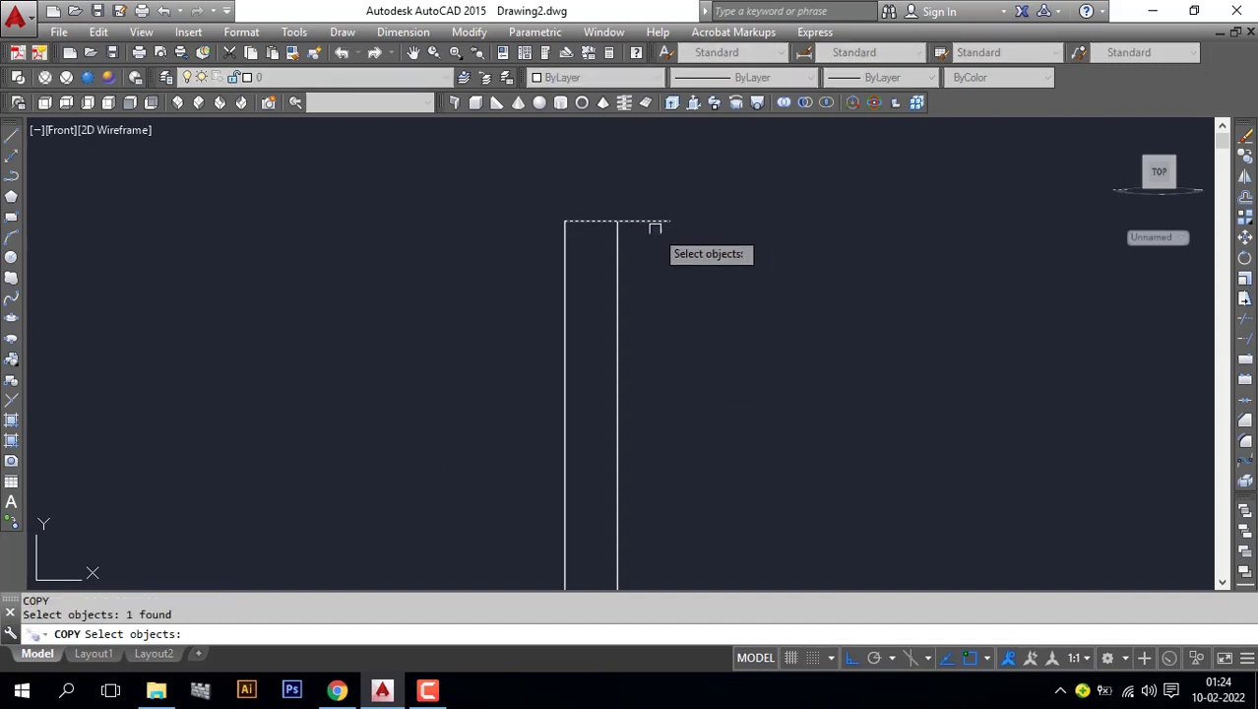
{"action": "key", "text": "Return"}
{"action": "left_click", "coordinate": [668, 221]}
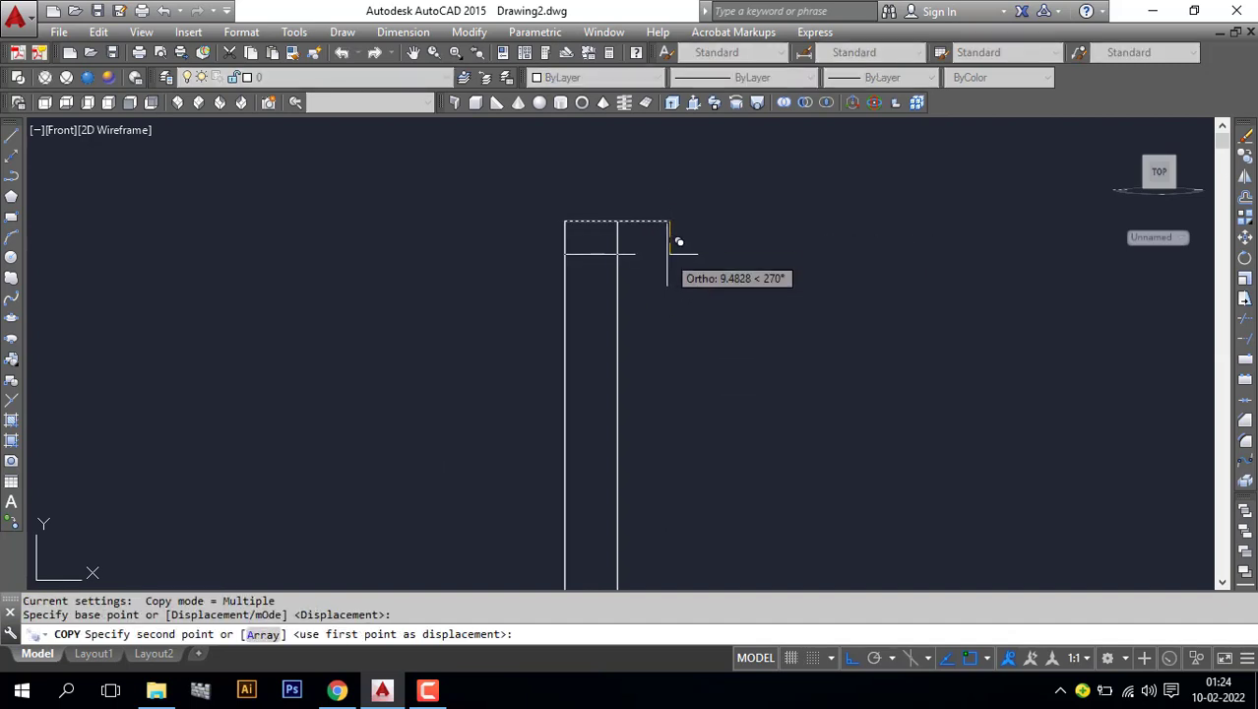
{"action": "type", "text": "5"}
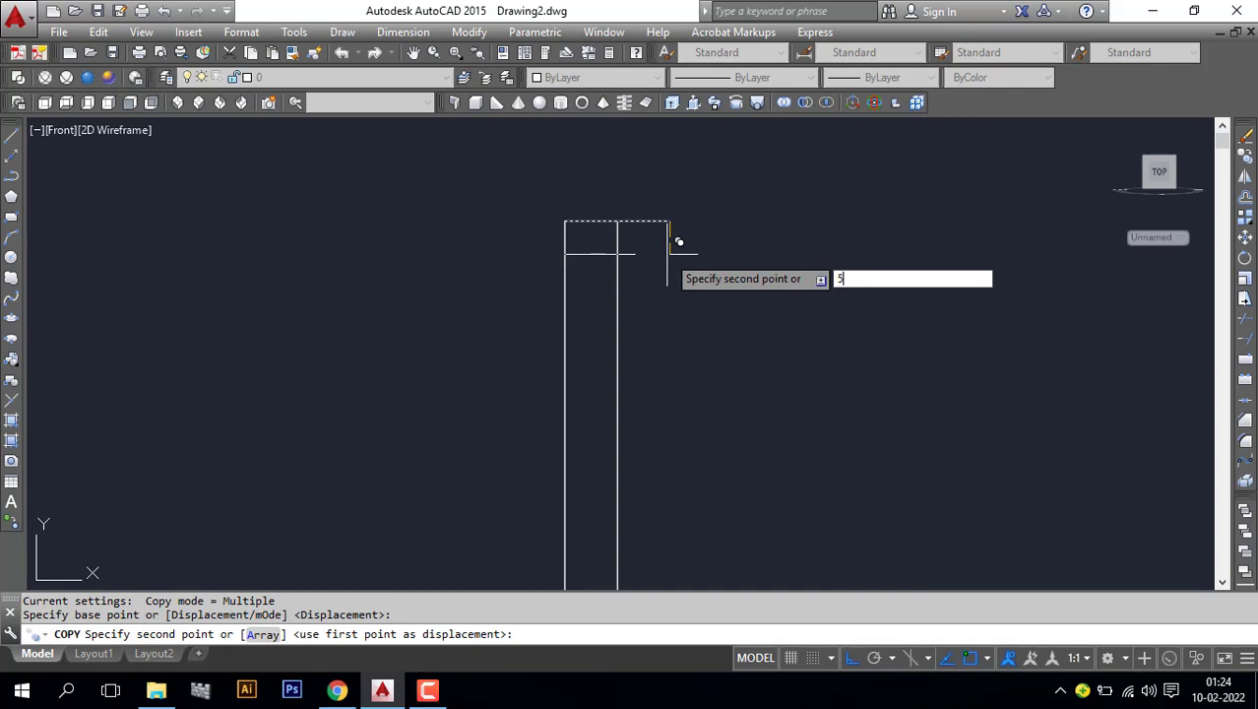
{"action": "key", "text": "Return"}
{"action": "key", "text": "Return"}
{"action": "mouse_move", "coordinate": [674, 287]}
{"action": "middle_mouse_down"}
{"action": "mouse_move", "coordinate": [715, 245]}
{"action": "mouse_move", "coordinate": [691, 276]}
{"action": "mouse_move", "coordinate": [662, 271]}
{"action": "middle_mouse_up"}
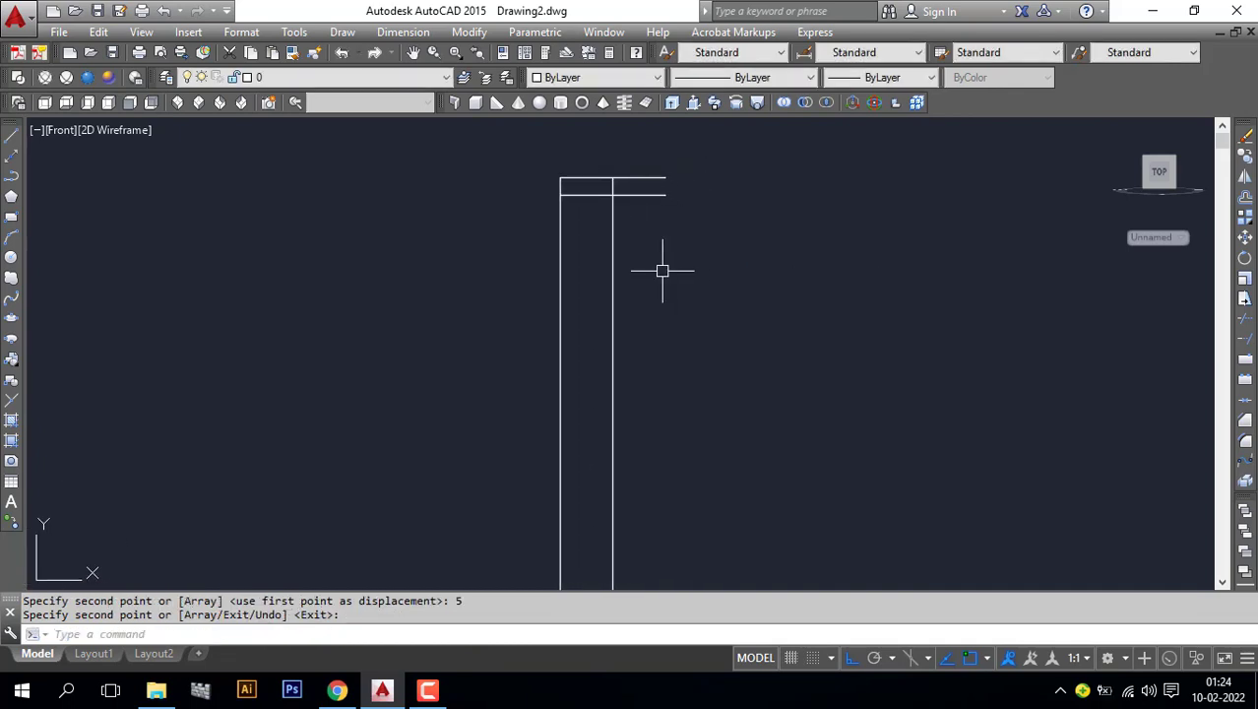
Mirror the uppermost horizontal line to the foot of the verticals about the left vertical's midpoint, keeping the original.
{"action": "scroll", "coordinate": [663, 271], "scroll_direction": "down", "scroll_amount": 2}
{"action": "left_click", "coordinate": [659, 215]}
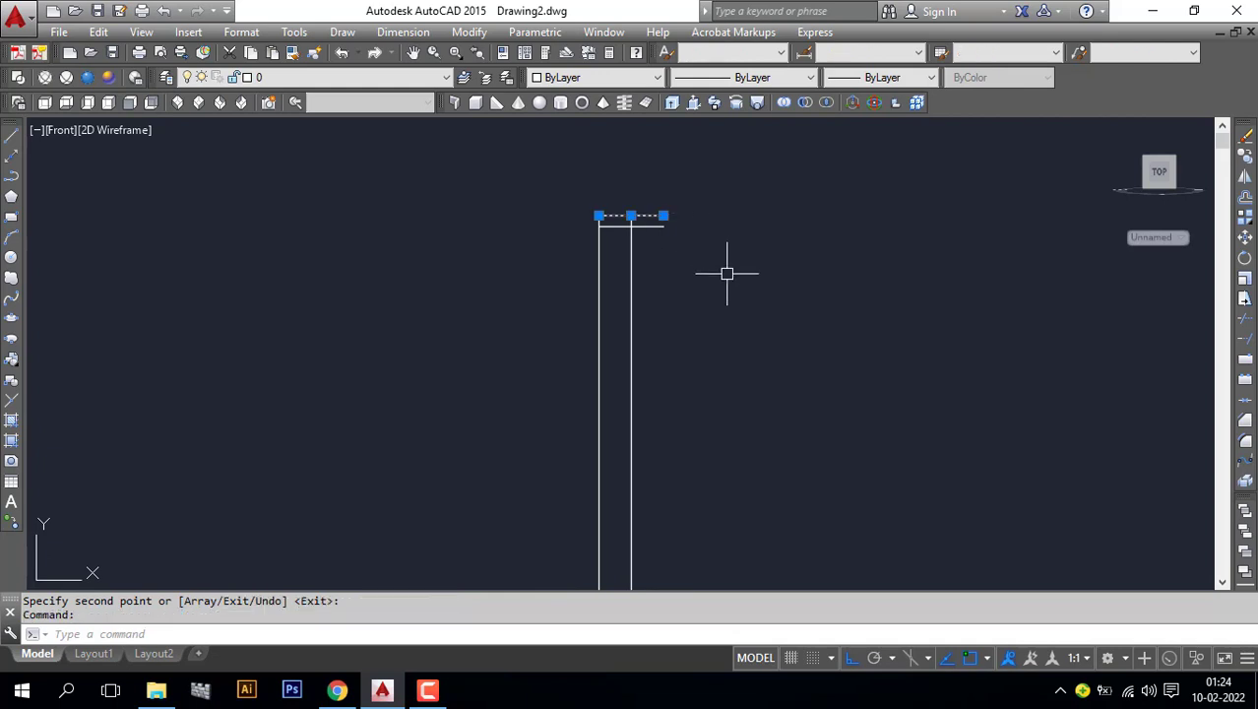
{"action": "type", "text": "mi"}
{"action": "key", "text": "Return"}
{"action": "scroll", "coordinate": [690, 337], "scroll_direction": "down", "scroll_amount": 3}
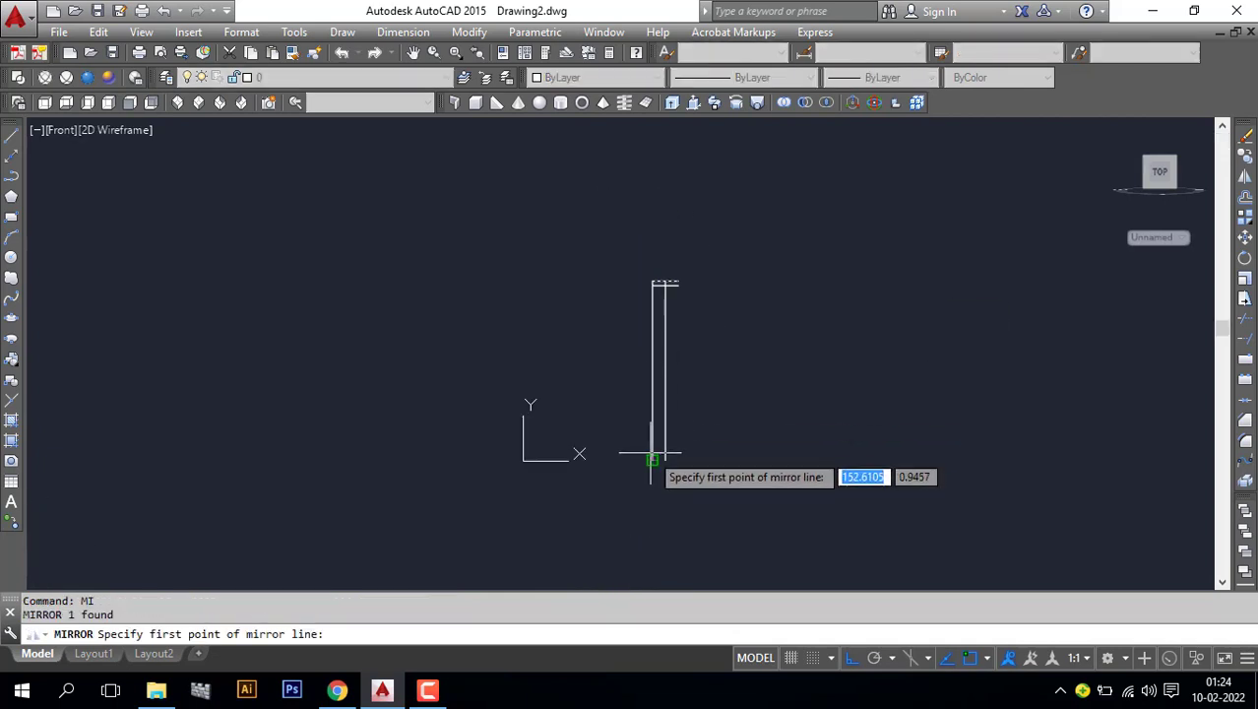
{"action": "left_click", "coordinate": [652, 371]}
{"action": "left_click", "coordinate": [613, 375]}
{"action": "key", "text": "Return"}
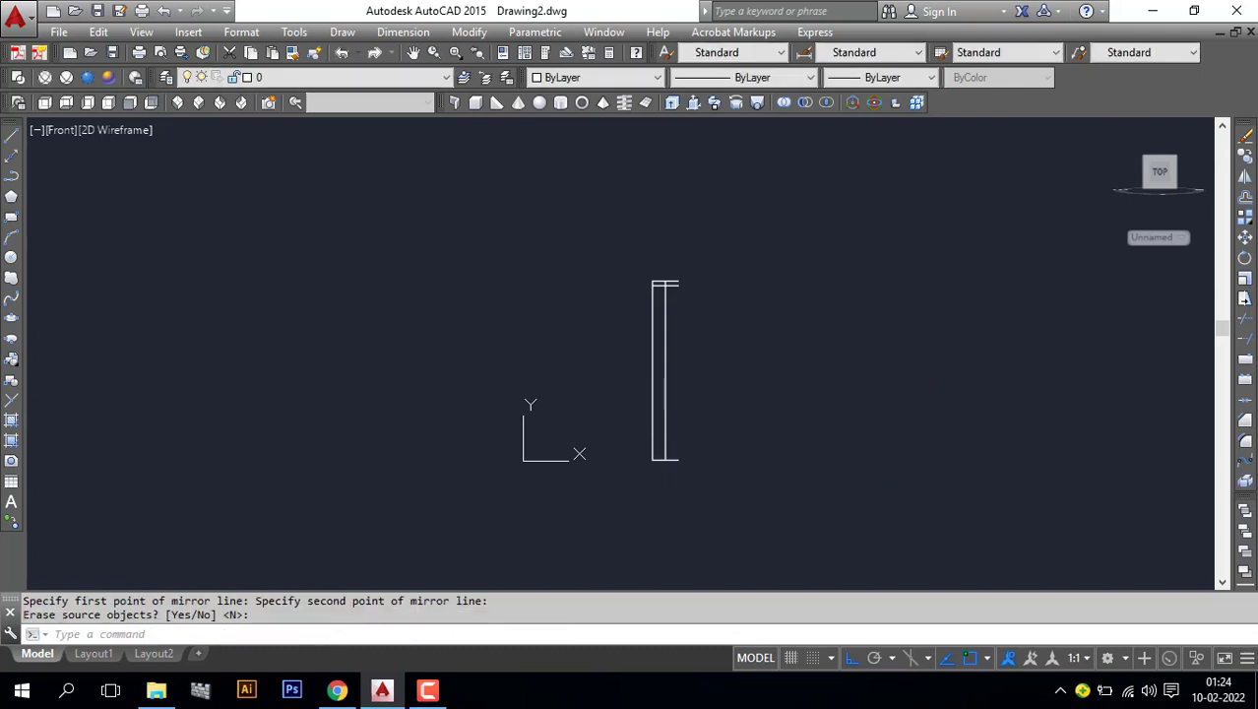
Copy the second horizontal line 30 units straight down.
{"action": "scroll", "coordinate": [671, 423], "scroll_direction": "up", "scroll_amount": 2}
{"action": "scroll", "coordinate": [685, 188], "scroll_direction": "up", "scroll_amount": 4}
{"action": "left_click", "coordinate": [662, 226]}
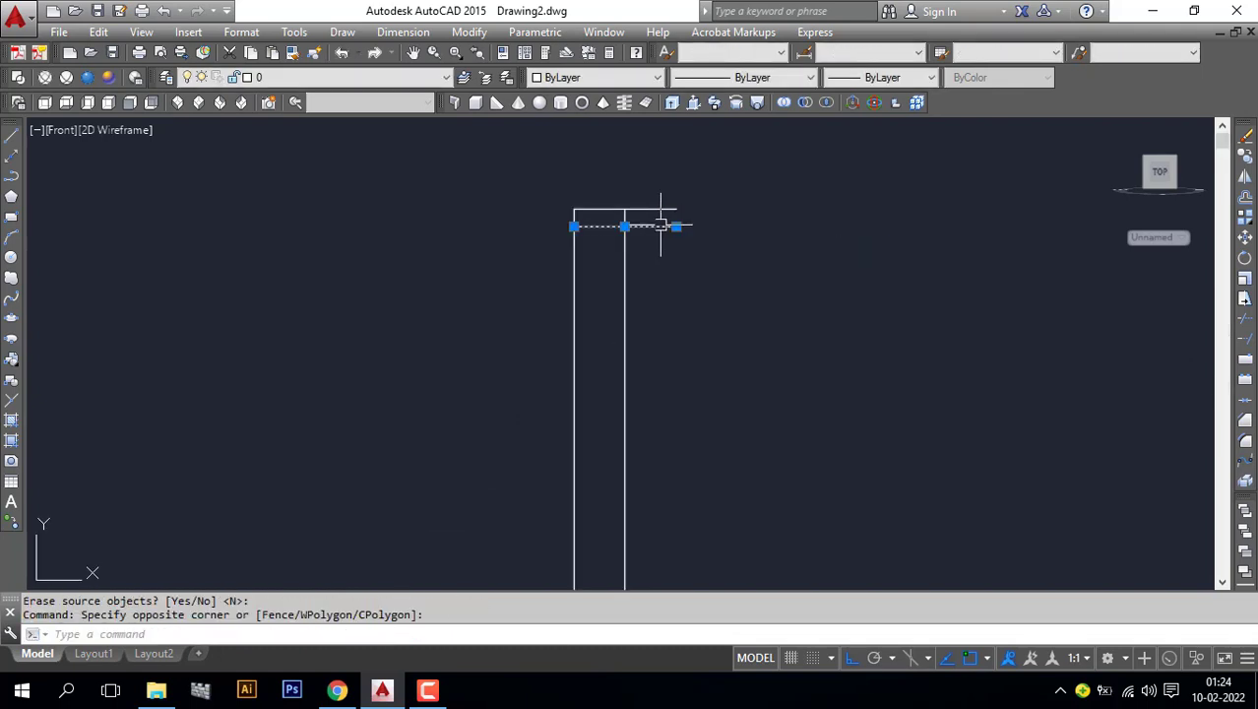
{"action": "type", "text": "co"}
{"action": "key", "text": "Return"}
{"action": "left_click", "coordinate": [737, 299]}
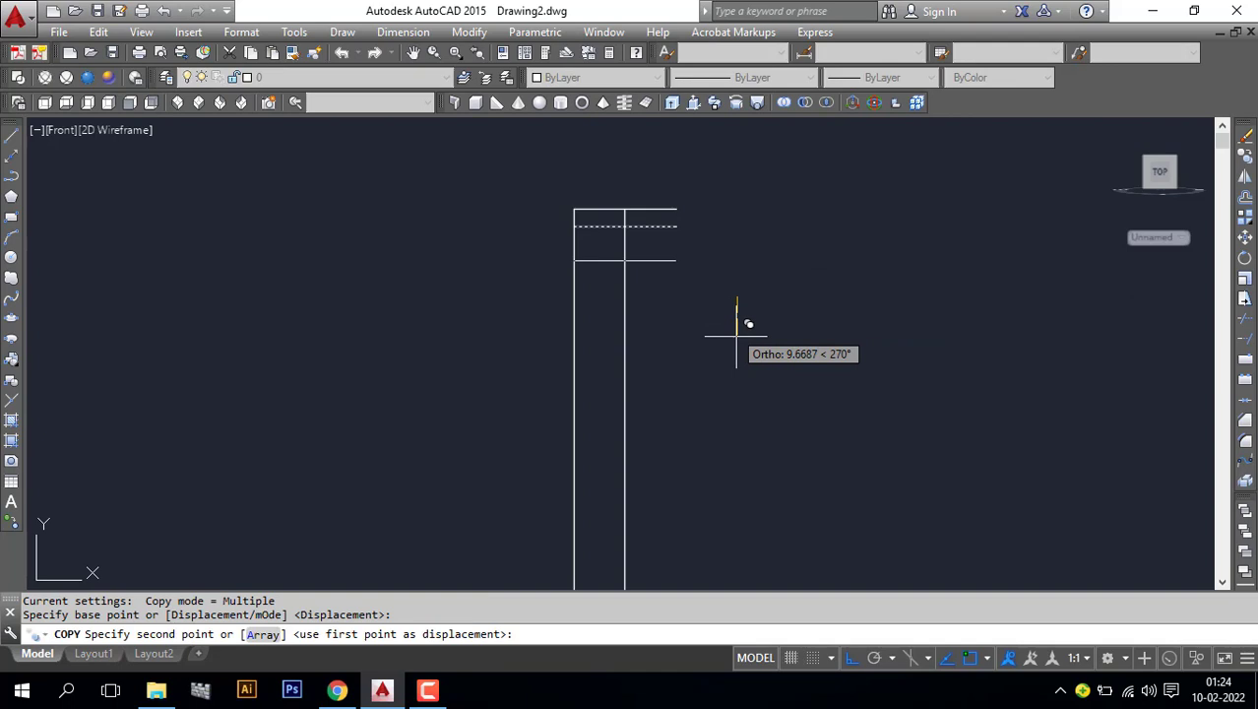
{"action": "type", "text": "3"}
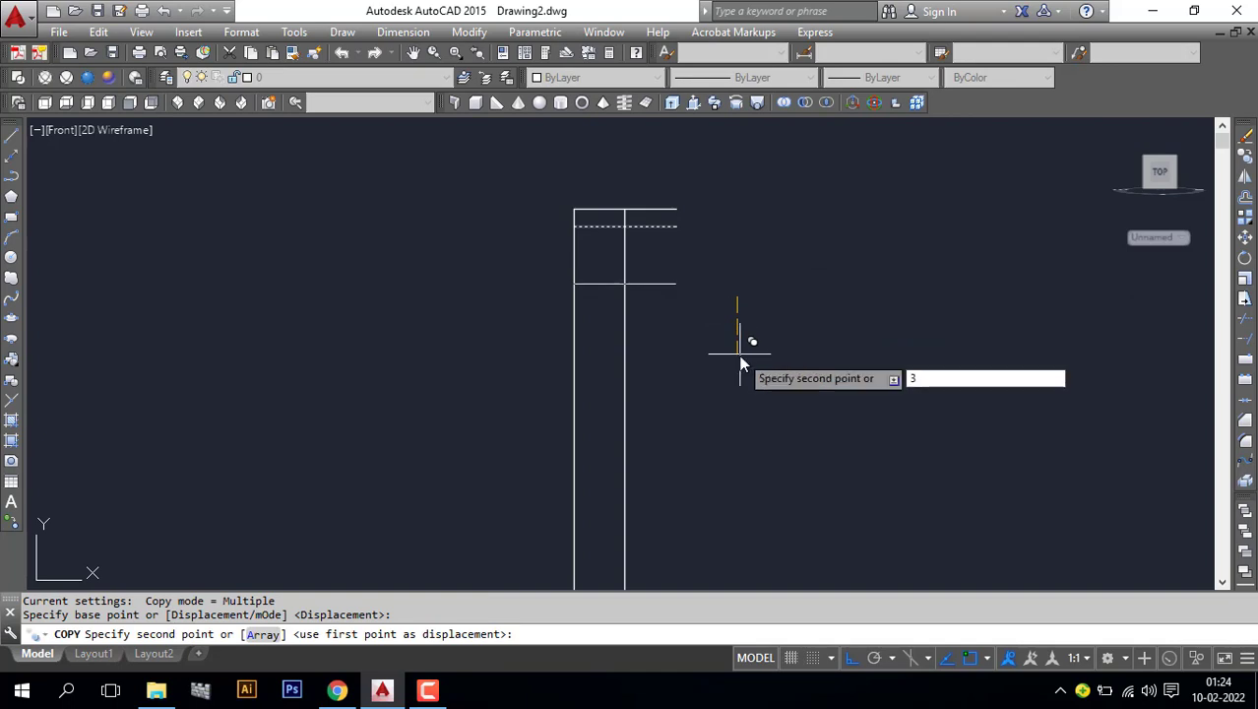
{"action": "type", "text": "0"}
{"action": "key", "text": "Return"}
Draw a short convex spline curving down from the second horizontal line near its right end, with ortho mode off.
{"action": "scroll", "coordinate": [702, 230], "scroll_direction": "up", "scroll_amount": 3}
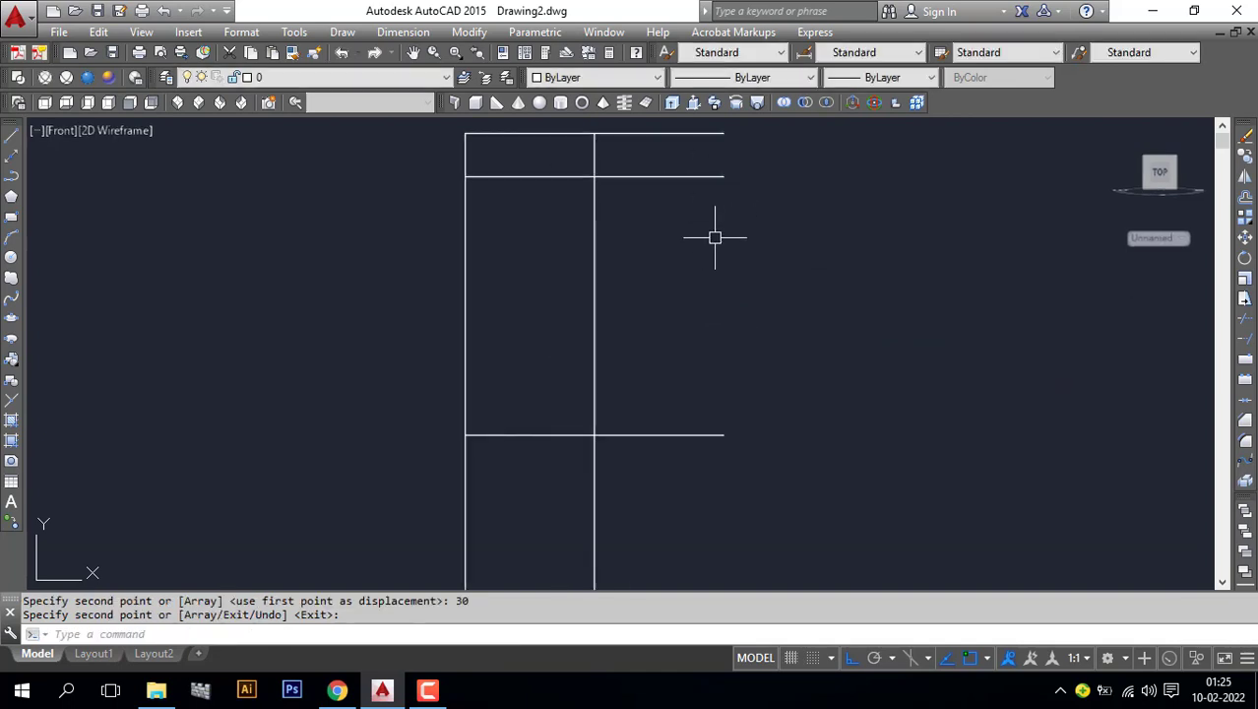
{"action": "left_click", "coordinate": [11, 298]}
{"action": "scroll", "coordinate": [596, 249], "scroll_direction": "up", "scroll_amount": 2}
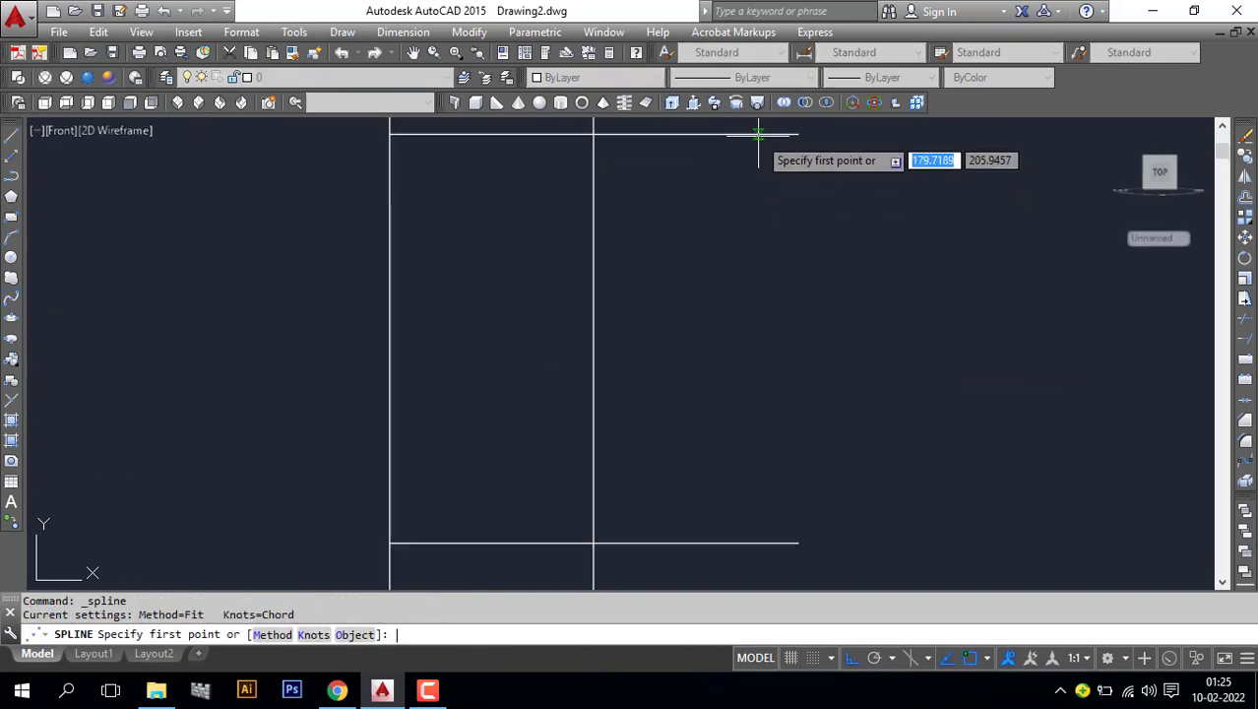
{"action": "left_click", "coordinate": [758, 133]}
{"action": "key", "text": "F8"}
{"action": "scroll", "coordinate": [763, 147], "scroll_direction": "up", "scroll_amount": 3}
{"action": "left_click", "coordinate": [770, 200]}
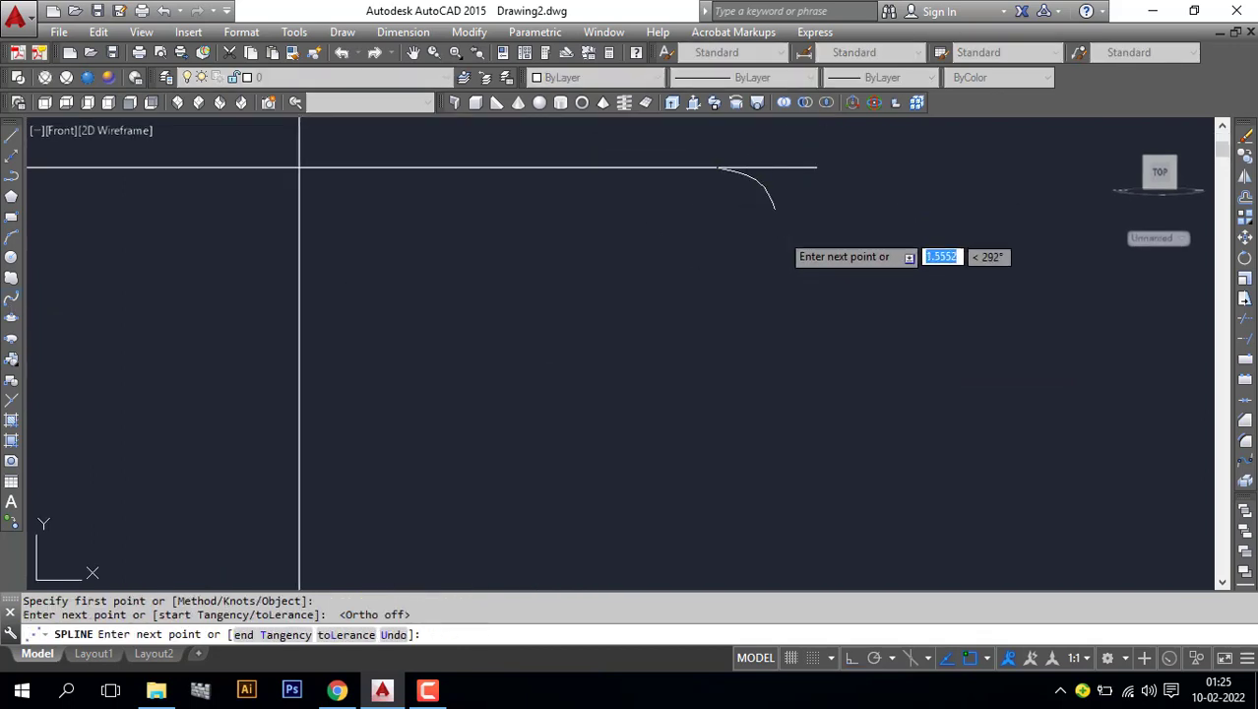
{"action": "key", "text": "Return"}
{"action": "key", "text": "Return"}
Draw an S-shaped spline from the end of the short convex curve, running down and inward.
{"action": "left_click", "coordinate": [770, 200]}
{"action": "left_click", "coordinate": [744, 203]}
{"action": "left_click", "coordinate": [727, 244]}
{"action": "left_click", "coordinate": [699, 322]}
{"action": "left_click", "coordinate": [643, 344]}
{"action": "key", "text": "Return"}
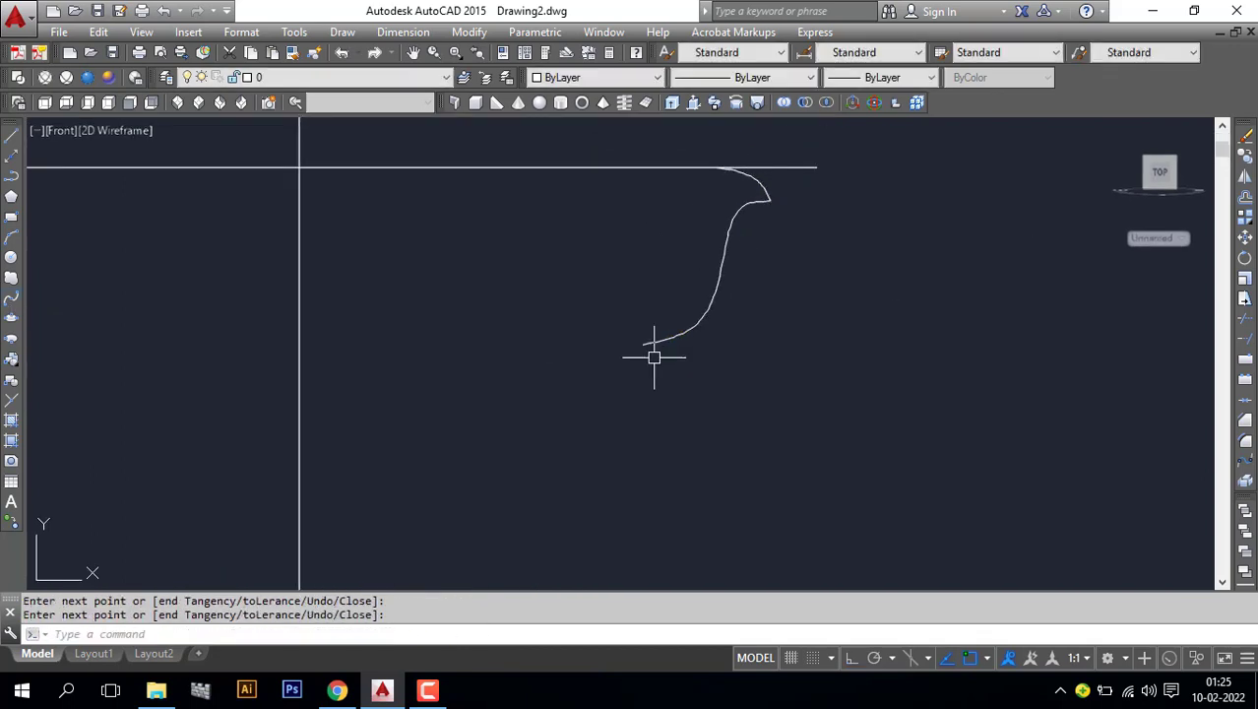
Draw a small rounded bulge spline continuing down from the end of the S-shaped curve.
{"action": "scroll", "coordinate": [655, 384], "scroll_direction": "down", "scroll_amount": 2}
{"action": "middle_click_drag", "start_coordinate": [656, 404], "coordinate": [639, 301]}
{"action": "key", "text": "Return"}
{"action": "left_click", "coordinate": [631, 259]}
{"action": "scroll", "coordinate": [637, 277], "scroll_direction": "up", "scroll_amount": 2}
{"action": "left_click", "coordinate": [638, 284]}
{"action": "left_click", "coordinate": [625, 336]}
{"action": "left_click", "coordinate": [573, 367]}
{"action": "key", "text": "Return"}
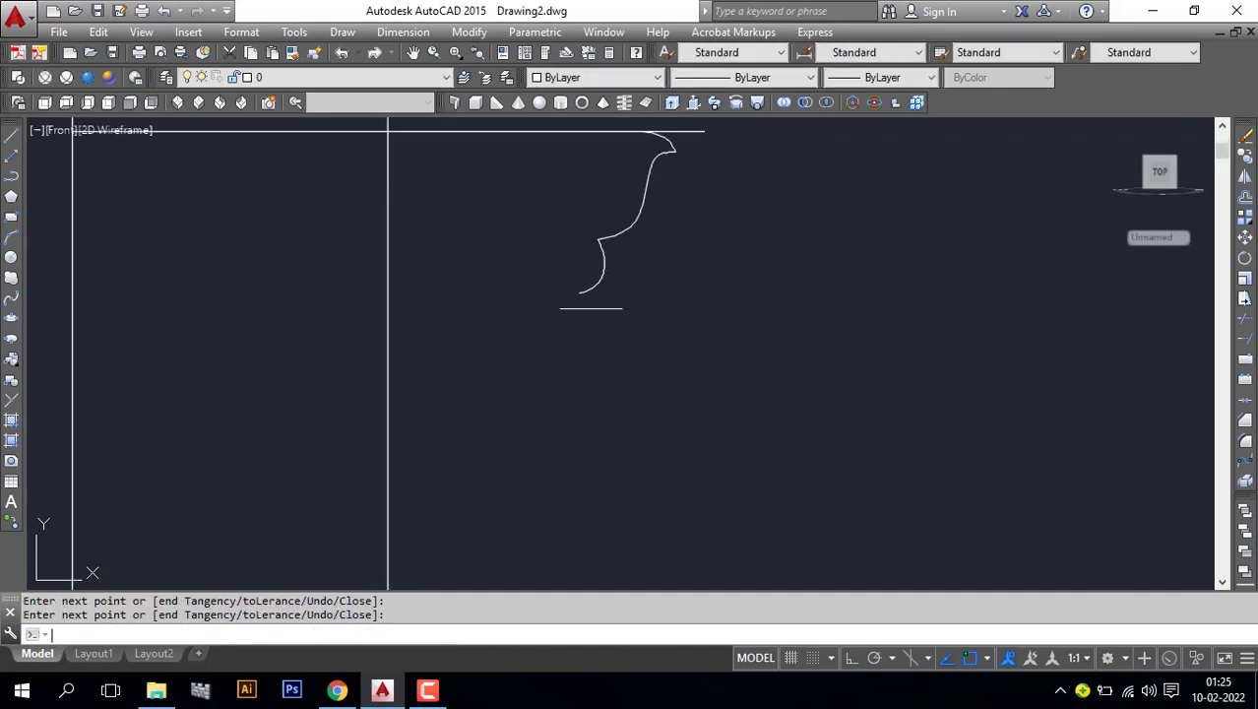
Continue the profile with a longer spline that bulges outward, curves inward and ends in a small outward tip.
{"action": "left_click", "coordinate": [579, 292]}
{"action": "left_click", "coordinate": [593, 336]}
{"action": "left_click", "coordinate": [592, 366]}
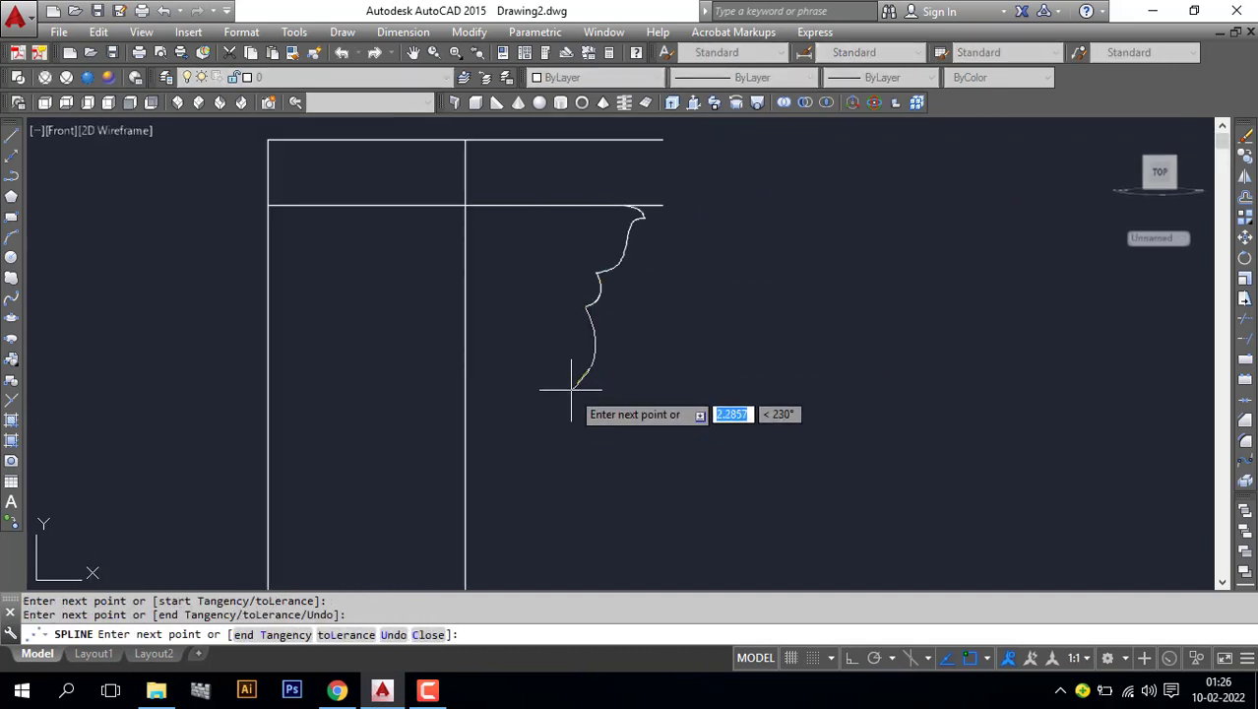
{"action": "left_click", "coordinate": [570, 389]}
{"action": "scroll", "coordinate": [575, 399], "scroll_direction": "up", "scroll_amount": 3}
{"action": "left_click", "coordinate": [587, 411]}
{"action": "key", "text": "Return"}
{"action": "key", "text": "Return"}
Draw a small convex spline curving inward from the outward tip of the long curve.
{"action": "left_click", "coordinate": [587, 412]}
{"action": "left_click", "coordinate": [576, 429]}
{"action": "left_click", "coordinate": [536, 437]}
{"action": "key", "text": "Return"}
{"action": "scroll", "coordinate": [596, 472], "scroll_direction": "down", "scroll_amount": 4}
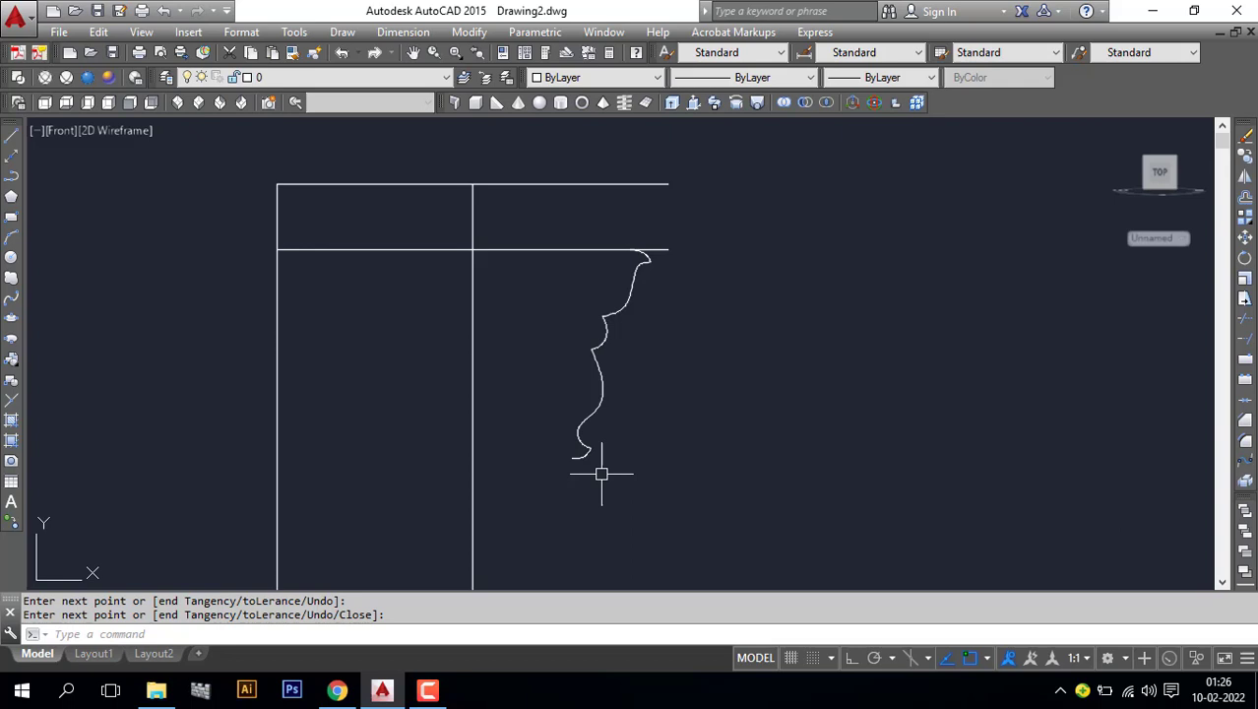
Rotate the two lowest splines slightly clockwise about their shared upper end at the small bulge.
{"action": "middle_click_drag", "start_coordinate": [601, 474], "coordinate": [558, 409]}
{"action": "scroll", "coordinate": [568, 408], "scroll_direction": "up", "scroll_amount": 3}
{"action": "left_click", "coordinate": [568, 406]}
{"action": "left_click", "coordinate": [503, 378]}
{"action": "type", "text": "ro"}
{"action": "key", "text": "Return"}
{"action": "left_click", "coordinate": [533, 208]}
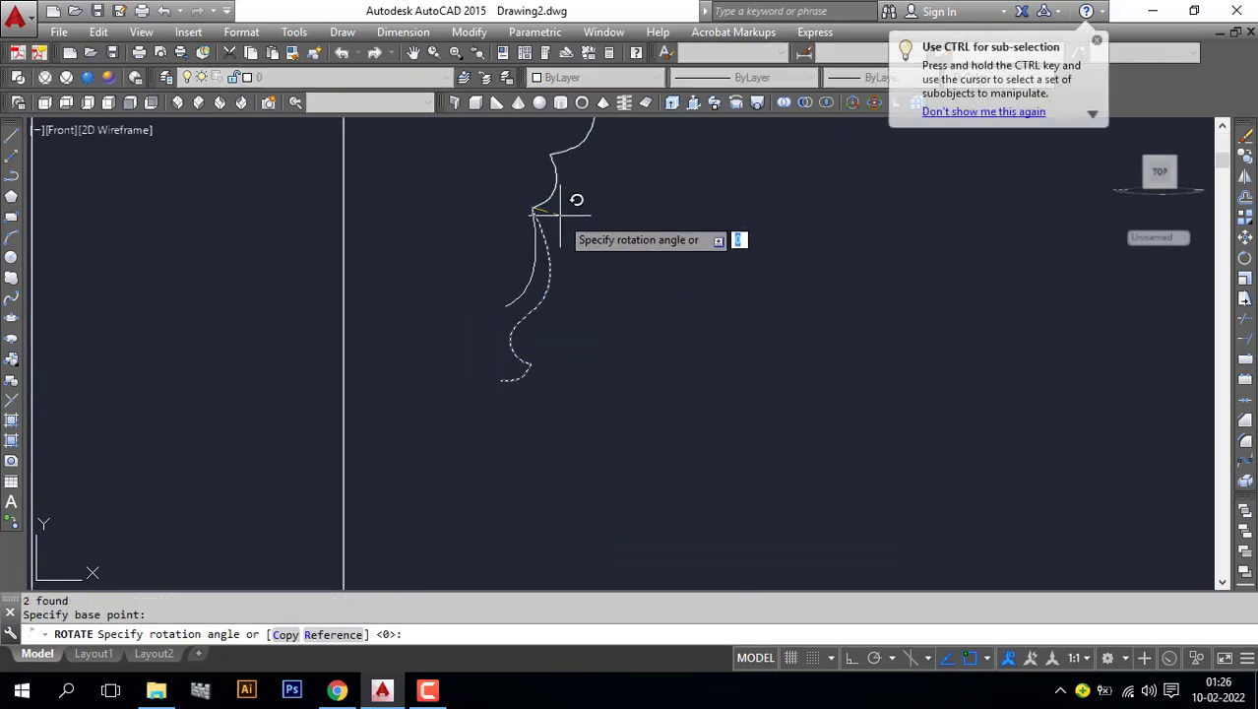
{"action": "left_click", "coordinate": [563, 218]}
Reshape the lowest small spline by moving its free end slightly downward.
{"action": "scroll", "coordinate": [493, 371], "scroll_direction": "up", "scroll_amount": 4}
{"action": "left_click", "coordinate": [431, 362]}
{"action": "left_click", "coordinate": [383, 354]}
{"action": "left_click", "coordinate": [380, 367]}
{"action": "key", "text": "Escape"}
{"action": "key", "text": "Escape"}
Draw a short vertical spline segment down from the free end of the lowest small curve.
{"action": "scroll", "coordinate": [503, 378], "scroll_direction": "down", "scroll_amount": 6}
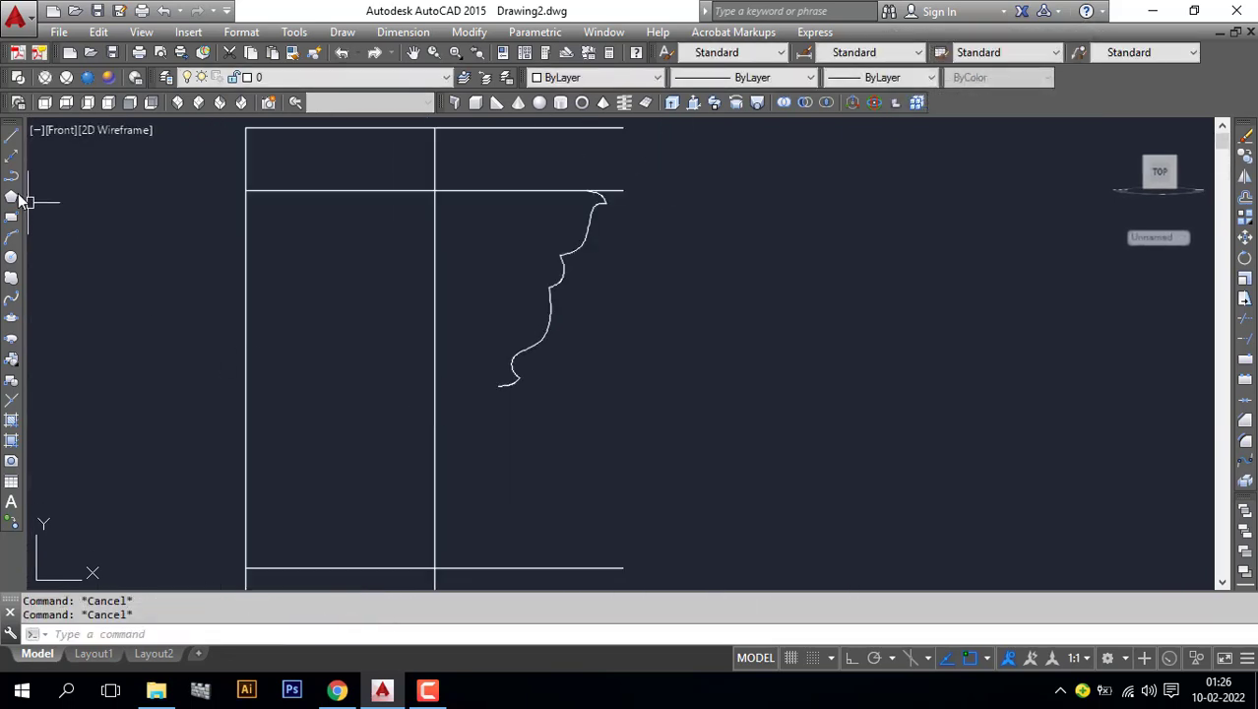
{"action": "left_click", "coordinate": [11, 299]}
{"action": "left_click", "coordinate": [473, 365]}
{"action": "scroll", "coordinate": [481, 386], "scroll_direction": "up", "scroll_amount": 2}
{"action": "left_click", "coordinate": [470, 383], "text": "shift"}
{"action": "key", "text": "Return"}
{"action": "key", "text": "Return"}
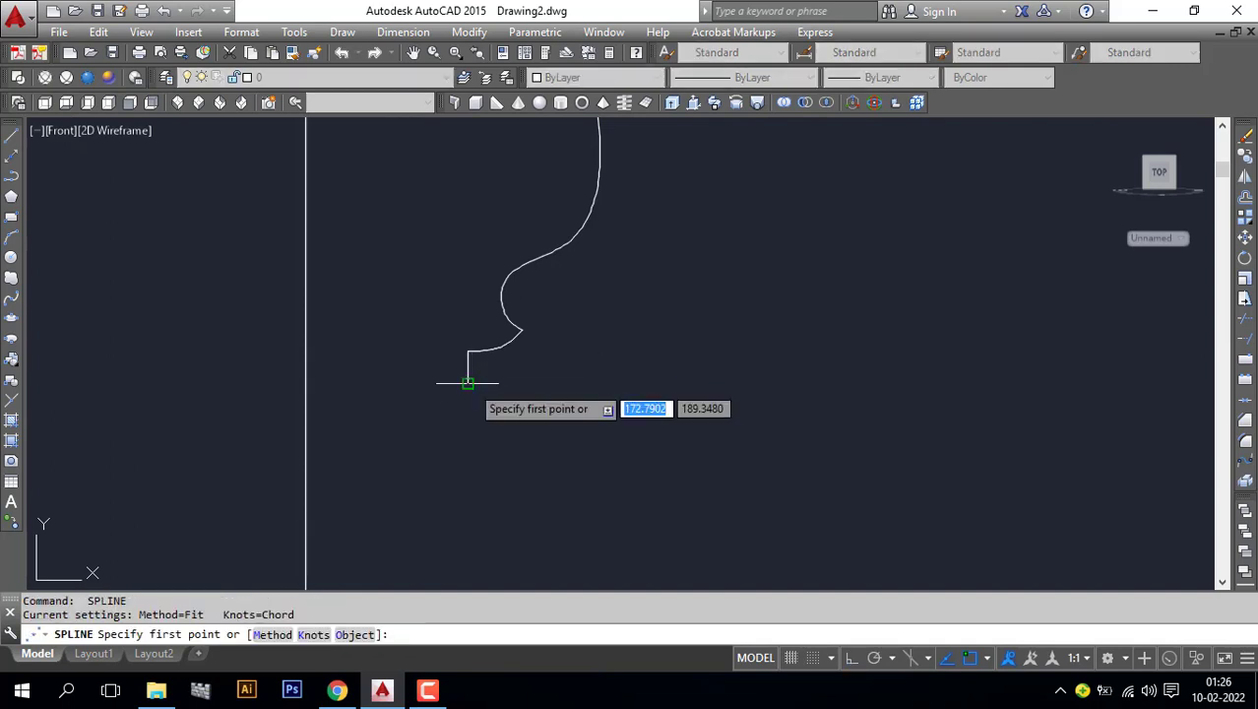
Draw an outward-bulging spline from the foot of the short vertical segment, ending directly below its start.
{"action": "left_click", "coordinate": [468, 383]}
{"action": "scroll", "coordinate": [499, 408], "scroll_direction": "down", "scroll_amount": 4}
{"action": "left_click", "coordinate": [497, 412]}
{"action": "scroll", "coordinate": [495, 423], "scroll_direction": "up", "scroll_amount": 4}
{"action": "left_click", "coordinate": [471, 429]}
{"action": "key", "text": "Return"}
{"action": "key", "text": "Return"}
Add a short vertical spline segment below the outward bulge.
{"action": "left_click", "coordinate": [472, 431]}
{"action": "left_click", "coordinate": [472, 450], "text": "shift"}
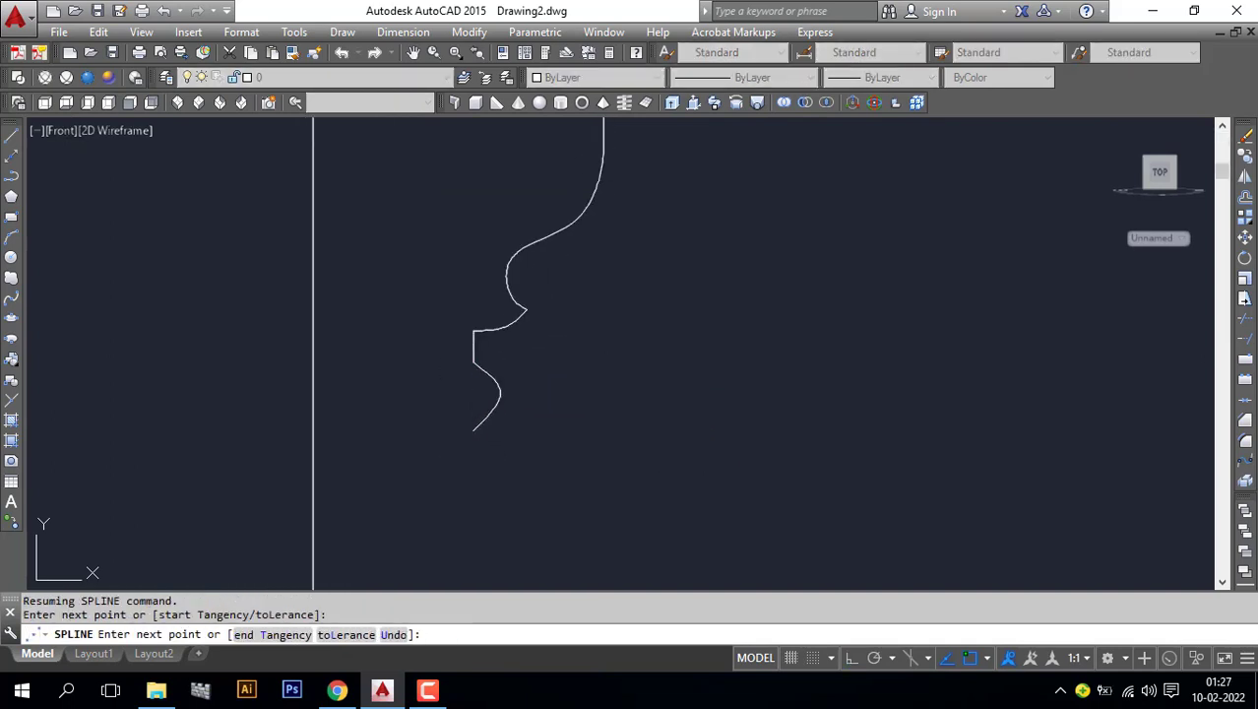
{"action": "key", "text": "Return"}
{"action": "key", "text": "Return"}
Draw an inward-bulging spline from the foot of the short vertical segment, ending directly below its start.
{"action": "scroll", "coordinate": [471, 452], "scroll_direction": "down", "scroll_amount": 4}
{"action": "middle_click_drag", "start_coordinate": [472, 456], "coordinate": [431, 334]}
{"action": "scroll", "coordinate": [431, 333], "scroll_direction": "up", "scroll_amount": 2}
{"action": "left_click", "coordinate": [429, 323]}
{"action": "scroll", "coordinate": [409, 338], "scroll_direction": "up", "scroll_amount": 2}
{"action": "left_click", "coordinate": [410, 332]}
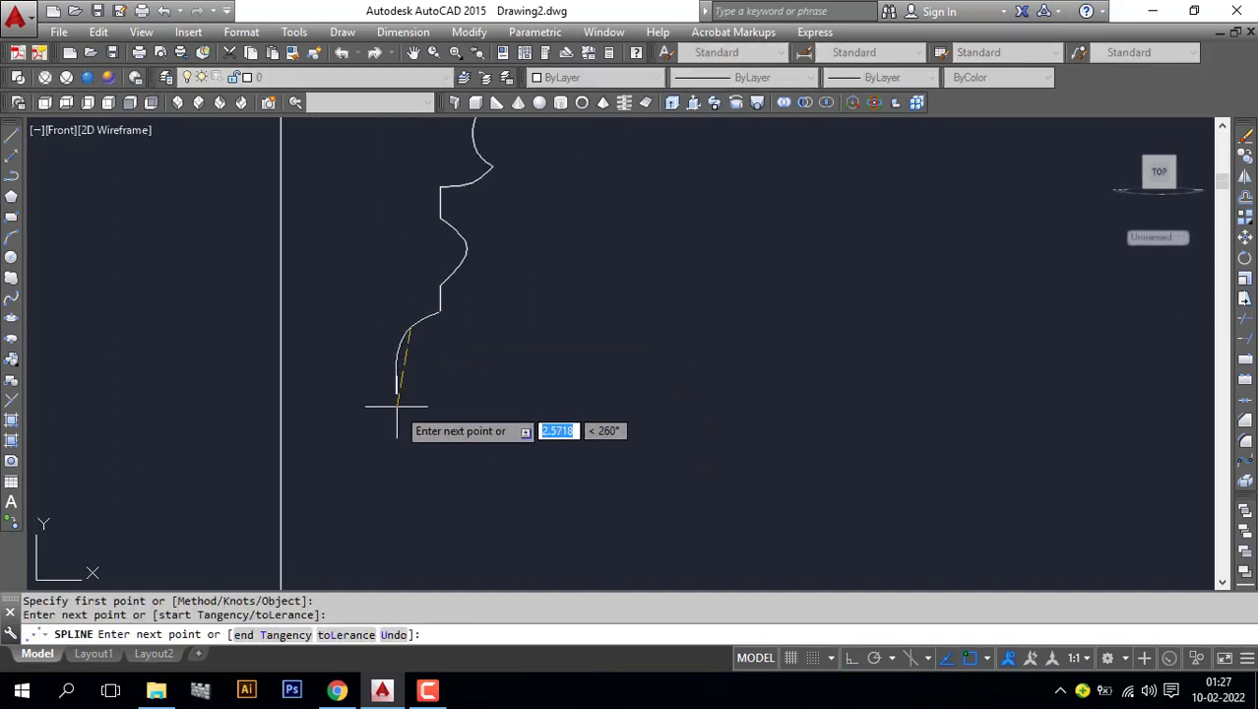
{"action": "left_click", "coordinate": [376, 409]}
{"action": "left_click", "coordinate": [440, 492]}
{"action": "key", "text": "Return"}
{"action": "key", "text": "Return"}
Draw a concave spline from the end of the inward bulge, curving down and inward to just above the middle horizontal guide line.
{"action": "scroll", "coordinate": [440, 485], "scroll_direction": "down", "scroll_amount": 6}
{"action": "middle_click_drag", "start_coordinate": [440, 486], "coordinate": [483, 380]}
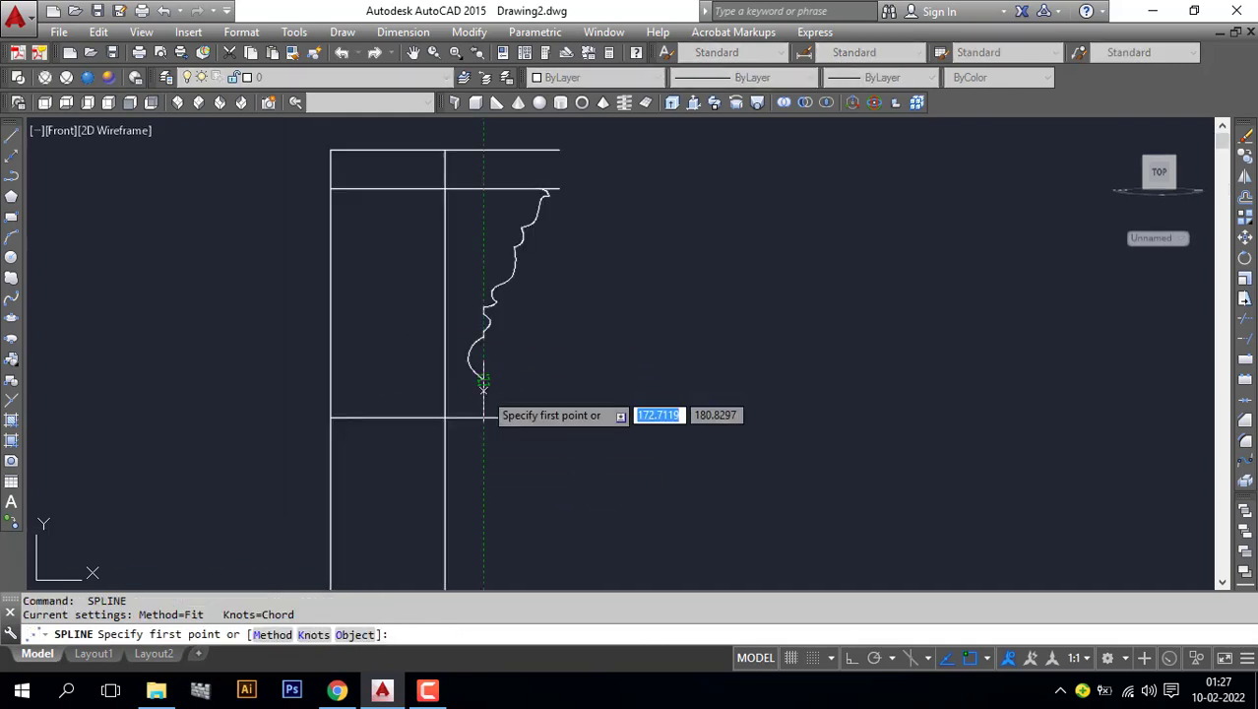
{"action": "scroll", "coordinate": [482, 389], "scroll_direction": "up", "scroll_amount": 4}
{"action": "left_click", "coordinate": [482, 361]}
{"action": "left_click", "coordinate": [443, 399]}
{"action": "scroll", "coordinate": [421, 399], "scroll_direction": "up", "scroll_amount": 2}
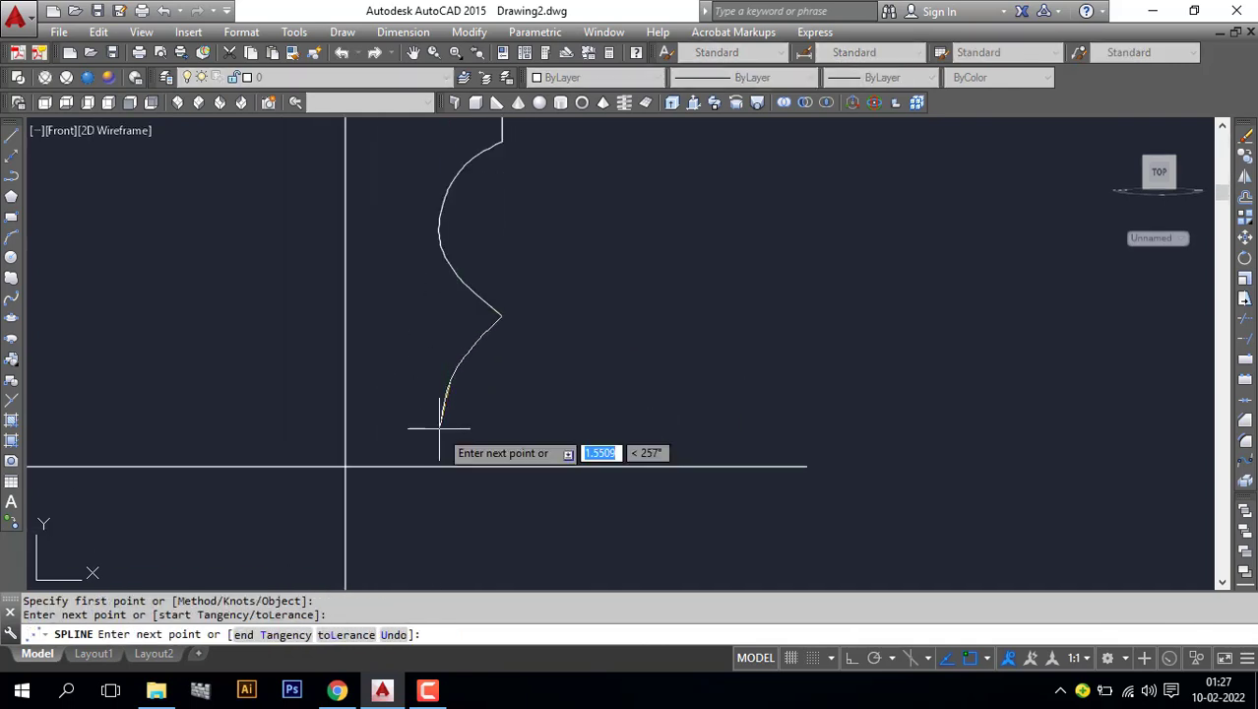
{"action": "left_click", "coordinate": [409, 391]}
{"action": "key", "text": "Return"}
Draw a long outward-bulging spline down across the middle guide line, narrowing near the inner vertical guide and ending in a small outward flare.
{"action": "key", "text": "Return"}
{"action": "left_click", "coordinate": [428, 277]}
{"action": "left_click", "coordinate": [458, 358]}
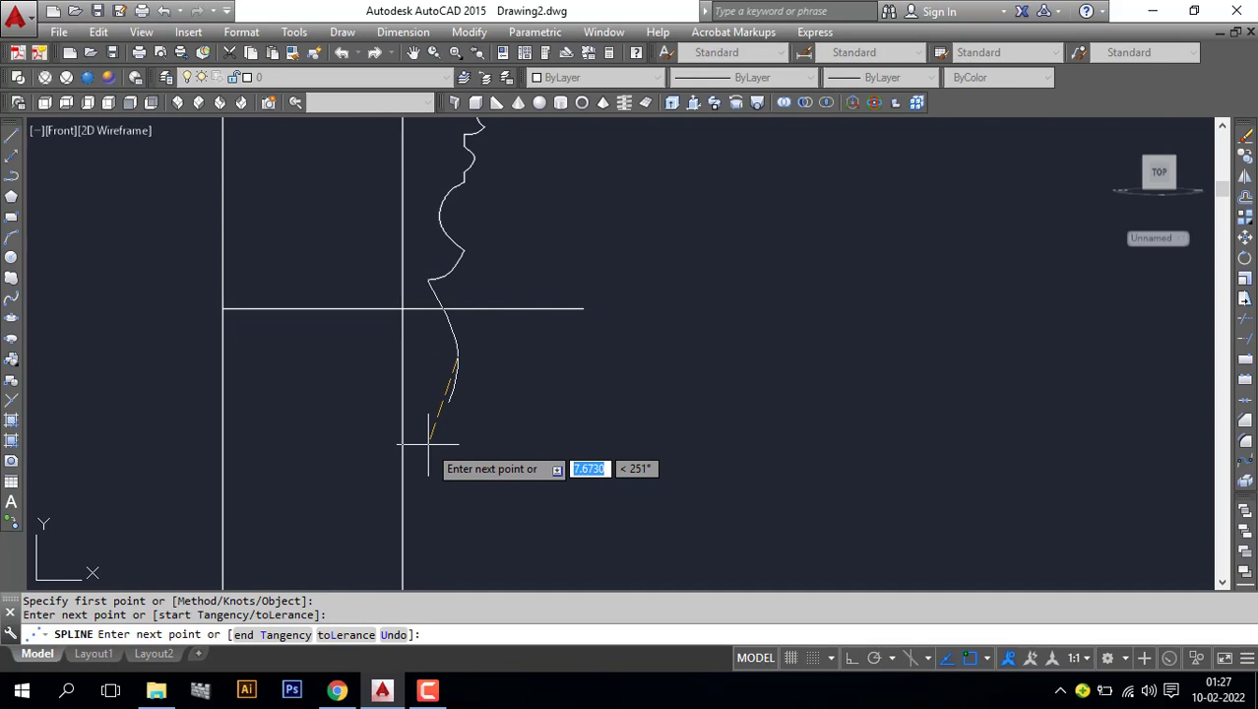
{"action": "left_click", "coordinate": [429, 440]}
{"action": "scroll", "coordinate": [418, 459], "scroll_direction": "up", "scroll_amount": 2}
{"action": "left_click", "coordinate": [421, 488]}
{"action": "left_click", "coordinate": [444, 531]}
Draw a small rounded spline from the tip of the flare inward to the inner vertical guide line.
{"action": "key", "text": "Return"}
{"action": "key", "text": "Return"}
{"action": "left_click", "coordinate": [444, 531]}
{"action": "left_click", "coordinate": [427, 552]}
{"action": "left_click", "coordinate": [383, 559]}
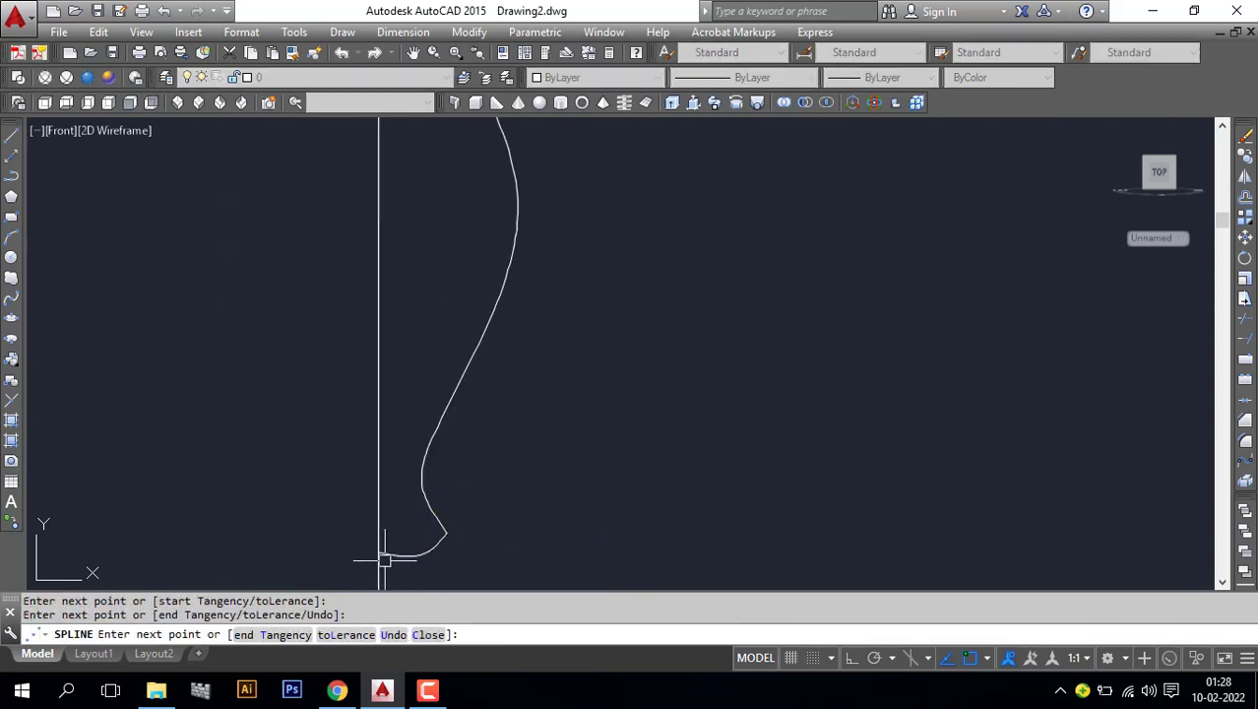
Draw the straight shaft edge as a spline about 144 units long from the inner vertical guide, tapering slightly outward toward the base.
{"action": "key", "text": "Return"}
{"action": "scroll", "coordinate": [385, 552], "scroll_direction": "down", "scroll_amount": 10}
{"action": "mouse_move", "coordinate": [433, 551]}
{"action": "middle_mouse_down"}
{"action": "mouse_move", "coordinate": [408, 476]}
{"action": "mouse_move", "coordinate": [415, 404]}
{"action": "middle_mouse_up"}
{"action": "scroll", "coordinate": [391, 349], "scroll_direction": "up", "scroll_amount": 2}
{"action": "scroll", "coordinate": [391, 348], "scroll_direction": "up", "scroll_amount": 2}
{"action": "middle_click_drag", "start_coordinate": [391, 349], "coordinate": [414, 240]}
{"action": "key", "text": "Return"}
{"action": "scroll", "coordinate": [391, 197], "scroll_direction": "up", "scroll_amount": 4}
{"action": "left_click", "coordinate": [383, 165]}
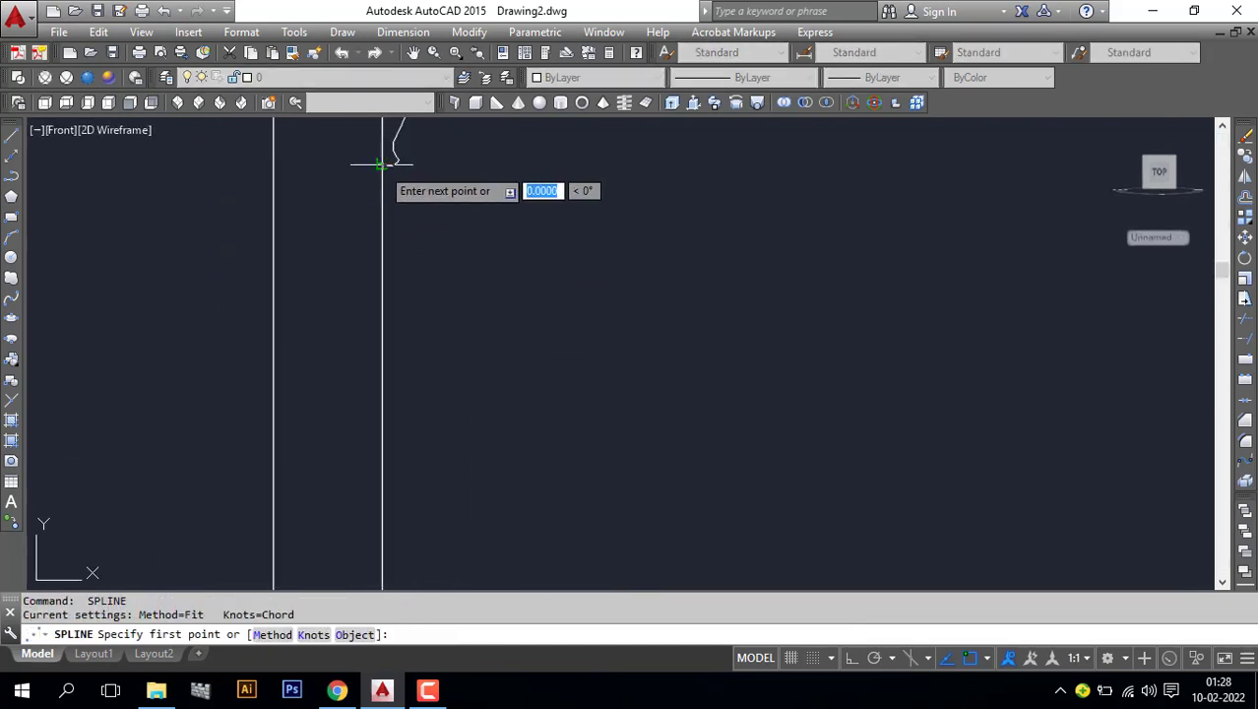
{"action": "scroll", "coordinate": [374, 156], "scroll_direction": "down", "scroll_amount": 6}
{"action": "left_click", "coordinate": [383, 403]}
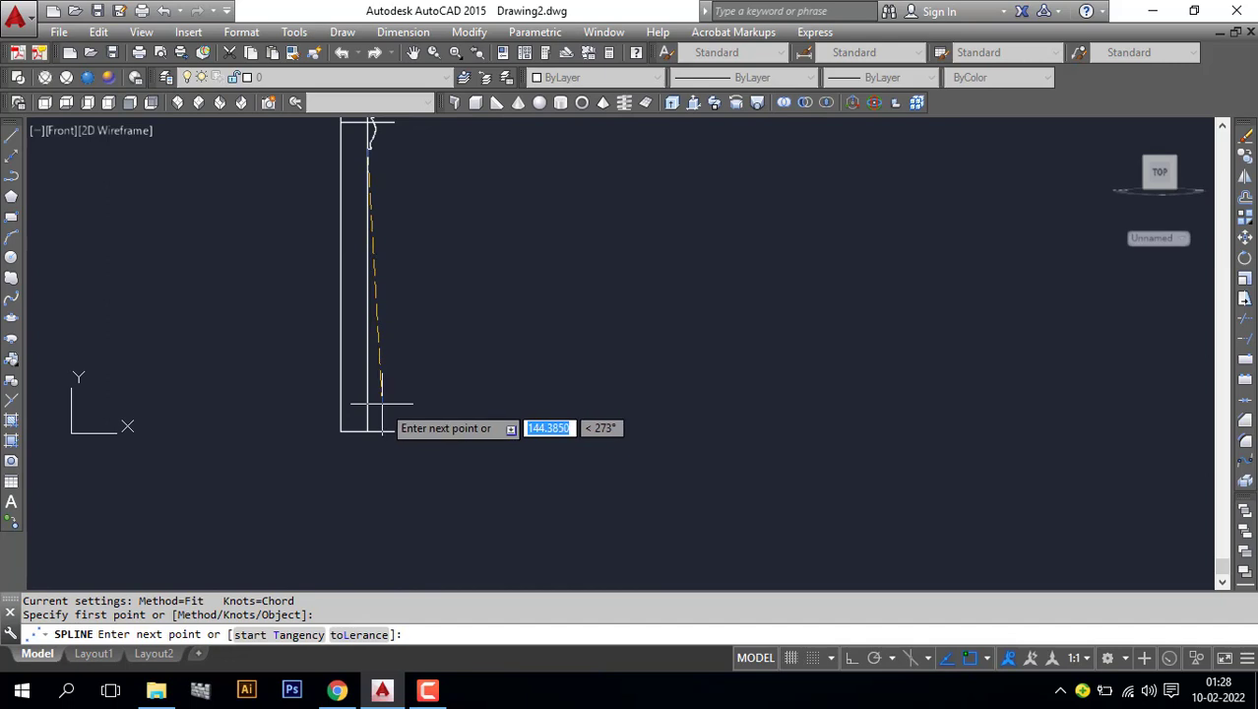
Draw two small convex splines stepping down and outward from the foot of the shaft edge.
{"action": "scroll", "coordinate": [380, 414], "scroll_direction": "up", "scroll_amount": 5}
{"action": "scroll", "coordinate": [378, 407], "scroll_direction": "up", "scroll_amount": 4}
{"action": "left_click", "coordinate": [359, 382]}
{"action": "left_click", "coordinate": [367, 418]}
{"action": "key", "text": "Return"}
{"action": "key", "text": "Return"}
{"action": "left_click", "coordinate": [368, 418]}
{"action": "left_click", "coordinate": [383, 419]}
{"action": "left_click", "coordinate": [390, 427]}
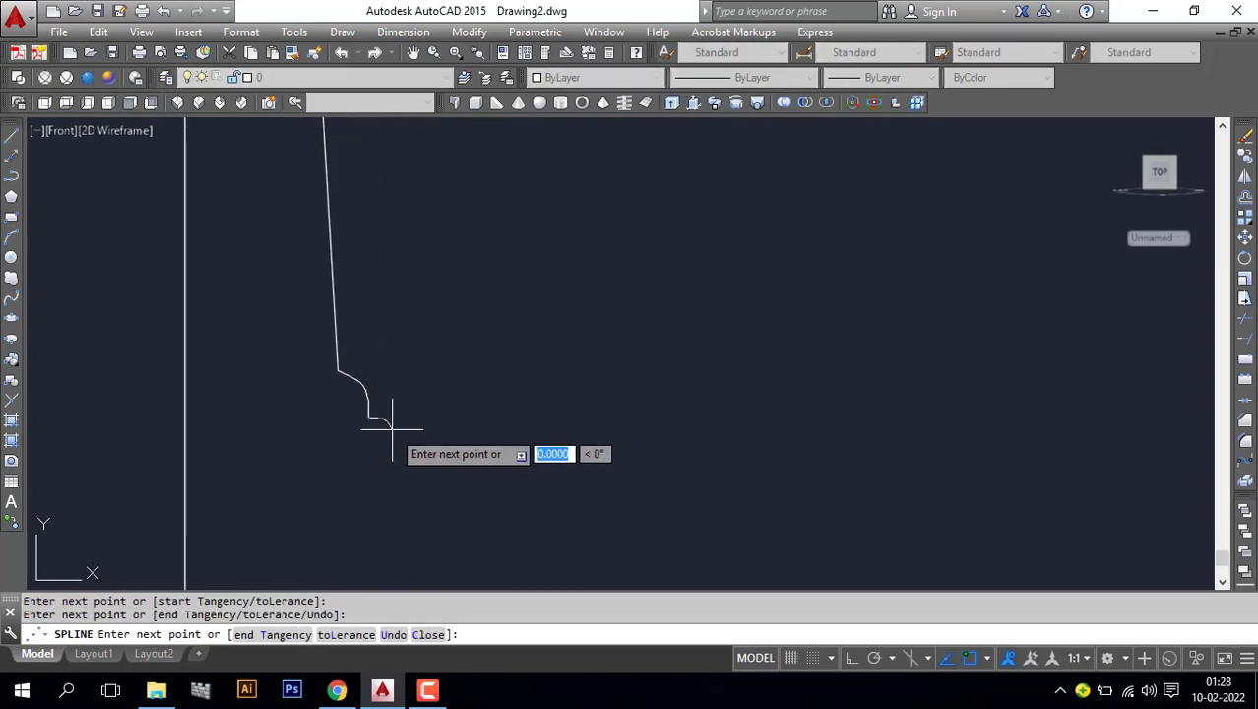
{"action": "key", "text": "Return"}
{"action": "key", "text": "Return"}
Draw an S-shaped spline from the last small curve, dipping inward and sweeping down and outward toward the base.
{"action": "left_click", "coordinate": [393, 483]}
{"action": "left_click", "coordinate": [405, 503]}
{"action": "left_click", "coordinate": [405, 522]}
{"action": "key", "text": "Return"}
Finish the base with a short spline from the S-curve's foot, curving outward and down to the end of the bottom line.
{"action": "scroll", "coordinate": [410, 527], "scroll_direction": "up", "scroll_amount": 4}
{"action": "middle_click_drag", "start_coordinate": [410, 527], "coordinate": [439, 382]}
{"action": "key", "text": "Return"}
{"action": "left_click", "coordinate": [427, 369]}
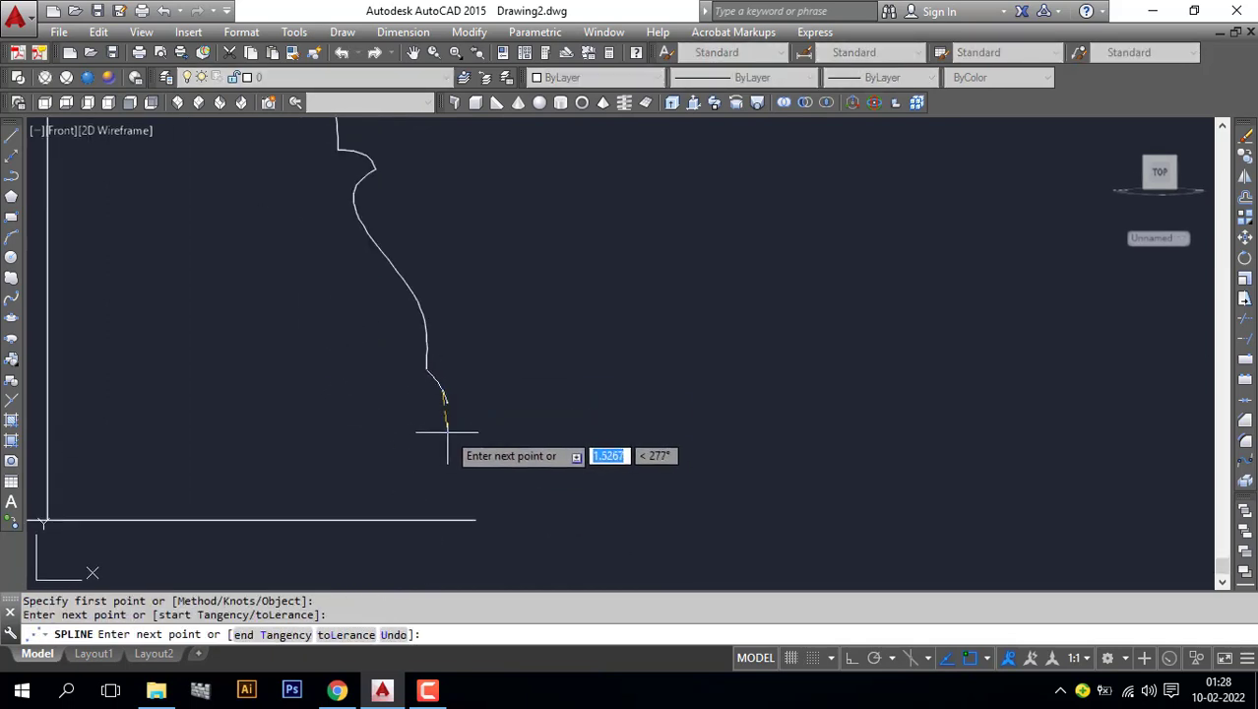
{"action": "left_click", "coordinate": [434, 418]}
{"action": "left_click", "coordinate": [461, 442]}
{"action": "left_click", "coordinate": [475, 517]}
{"action": "key", "text": "Return"}
{"action": "scroll", "coordinate": [474, 518], "scroll_direction": "up", "scroll_amount": 5}
{"action": "left_click", "coordinate": [469, 475]}
{"action": "scroll", "coordinate": [466, 488], "scroll_direction": "down", "scroll_amount": 10}
{"action": "key", "text": "Return"}
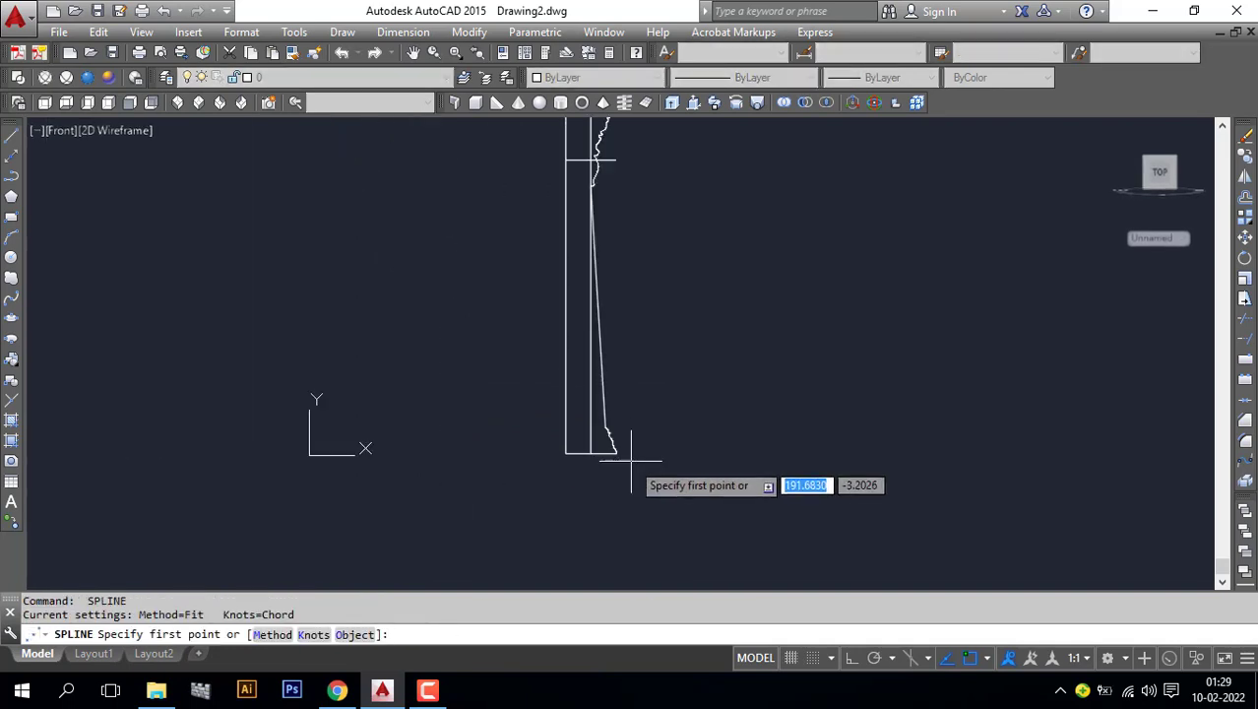
{"action": "key", "text": "Return"}
{"action": "key", "text": "Escape"}
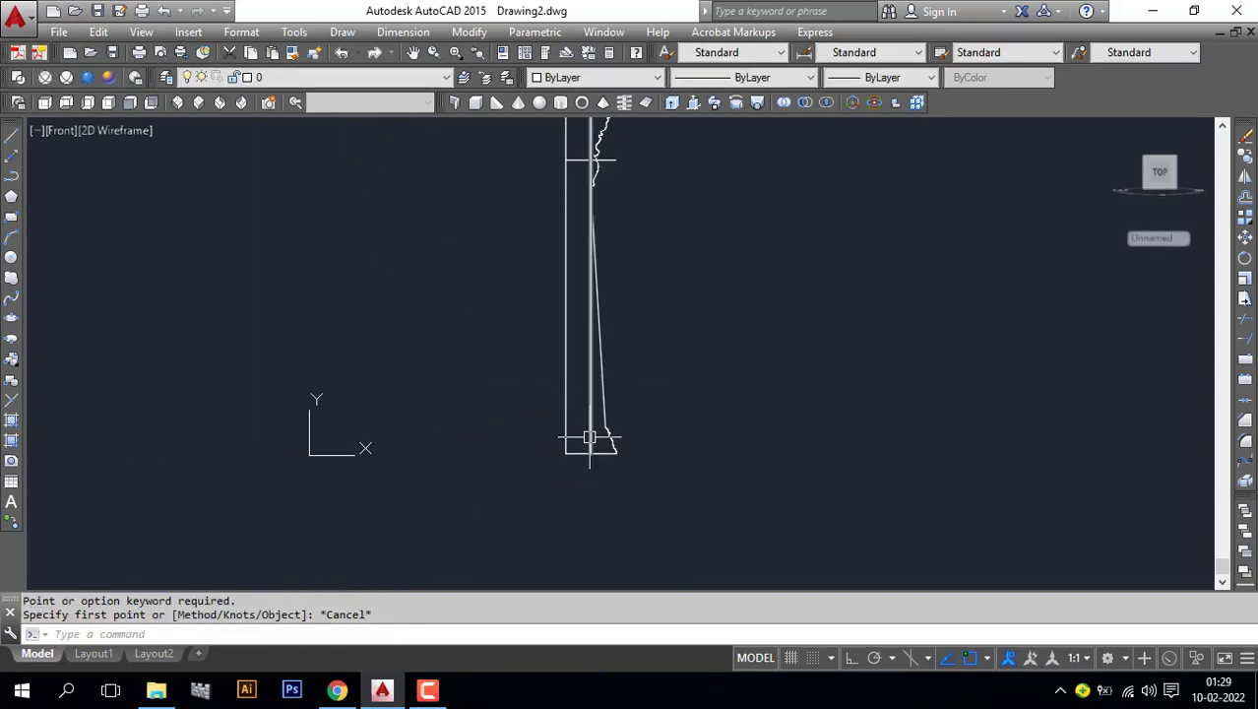
Erase the inner vertical guide line and the middle horizontal guide line.
{"action": "left_click", "coordinate": [590, 435]}
{"action": "key", "text": "Delete"}
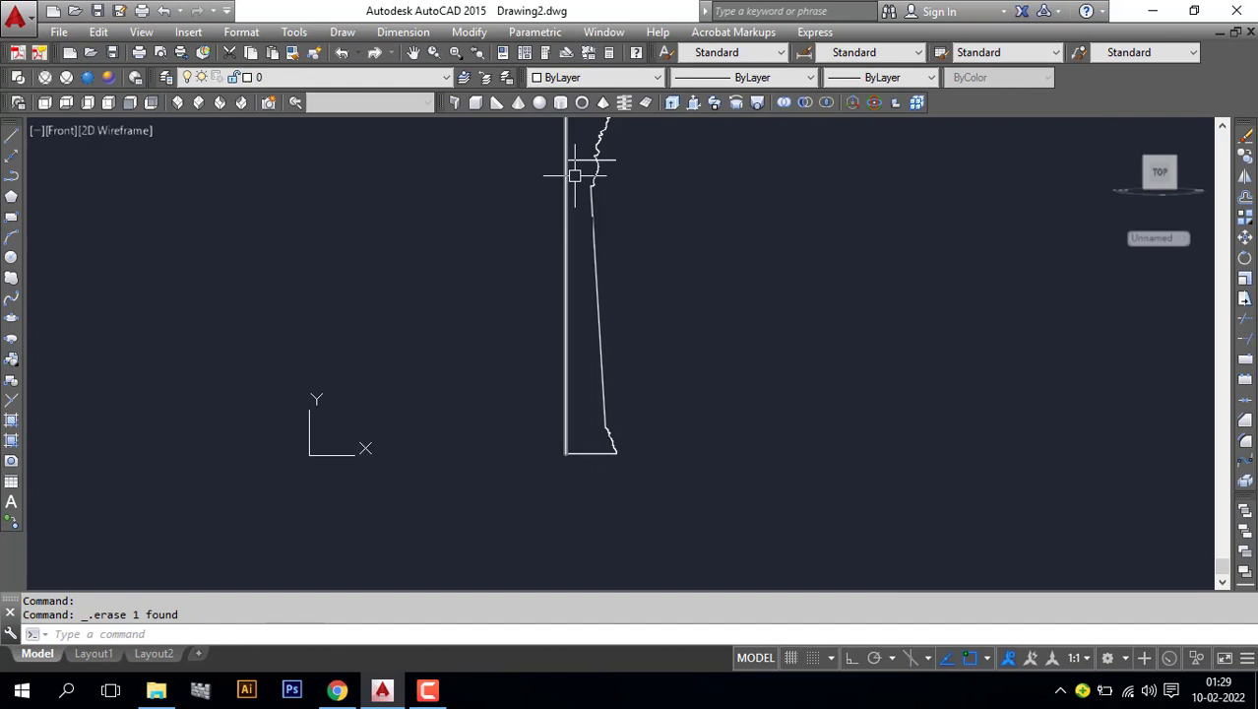
{"action": "left_click", "coordinate": [588, 160]}
Trim the lower of the two top horizontal lines where it overhangs the profile curve.
{"action": "type", "text": "tr"}
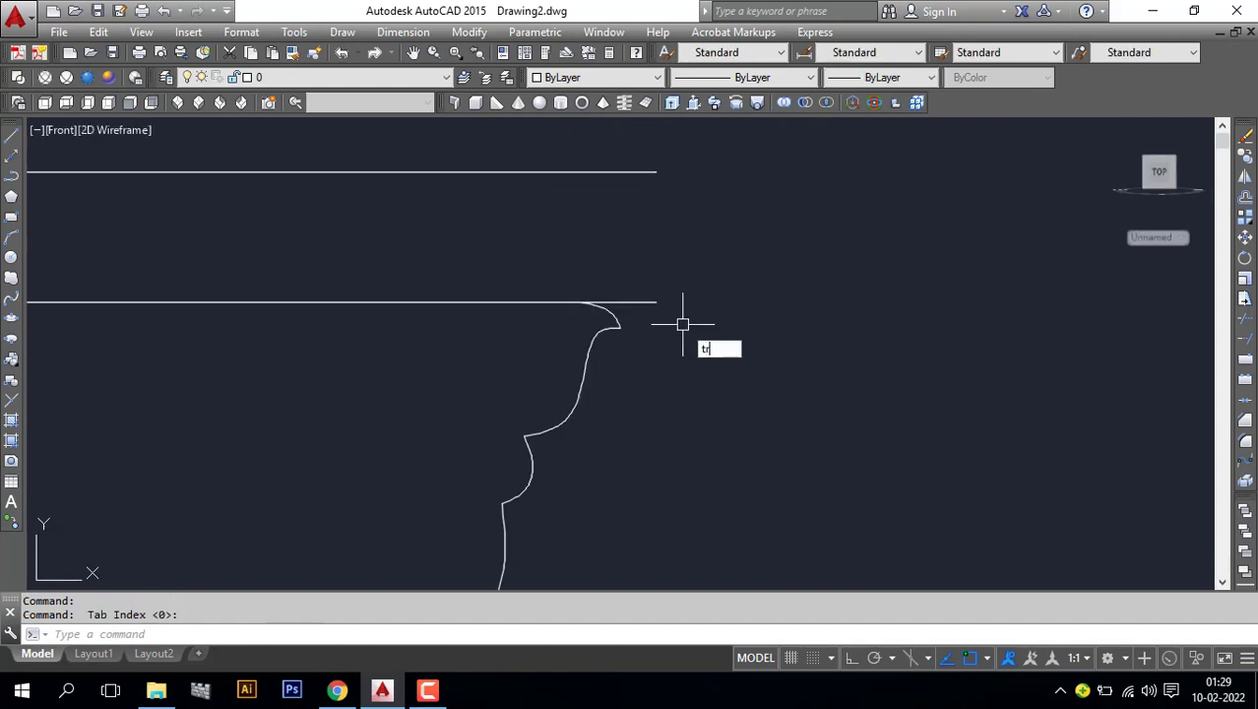
{"action": "key", "text": "Return"}
{"action": "key", "text": "Return"}
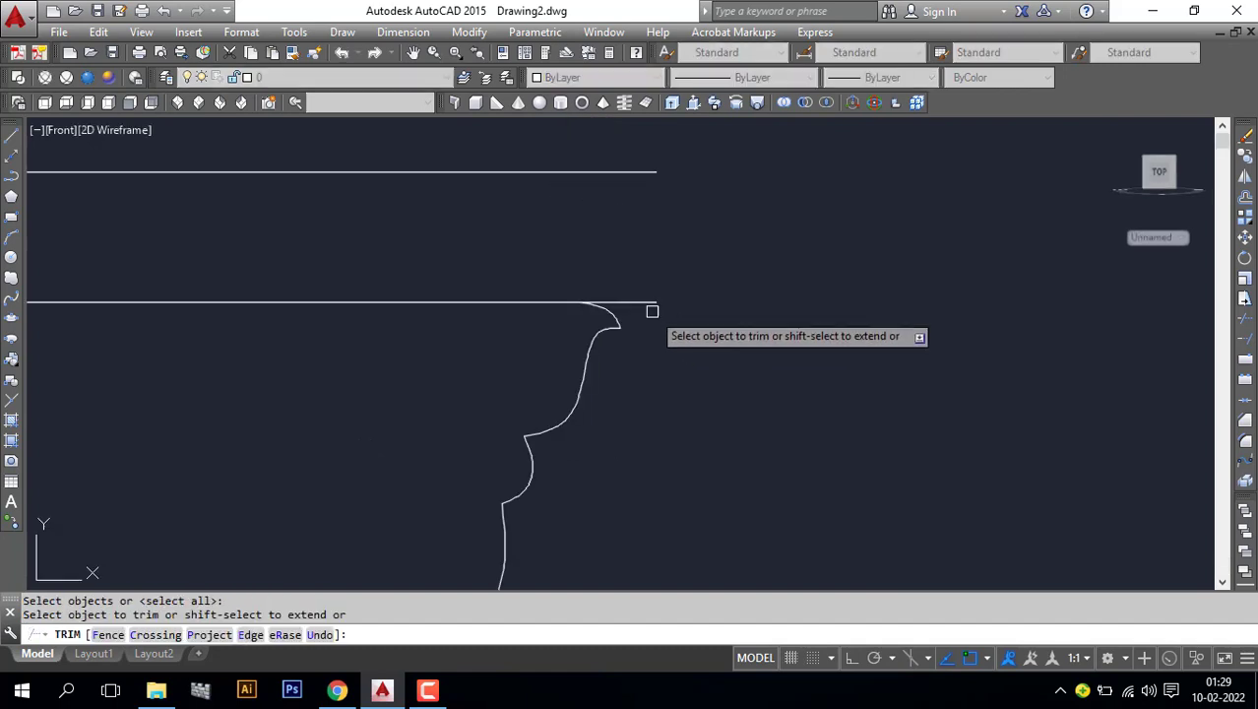
{"action": "left_click", "coordinate": [652, 304]}
{"action": "scroll", "coordinate": [730, 373], "scroll_direction": "down", "scroll_amount": 6}
{"action": "scroll", "coordinate": [750, 386], "scroll_direction": "down", "scroll_amount": 4}
{"action": "middle_click_drag", "start_coordinate": [781, 443], "coordinate": [696, 324]}
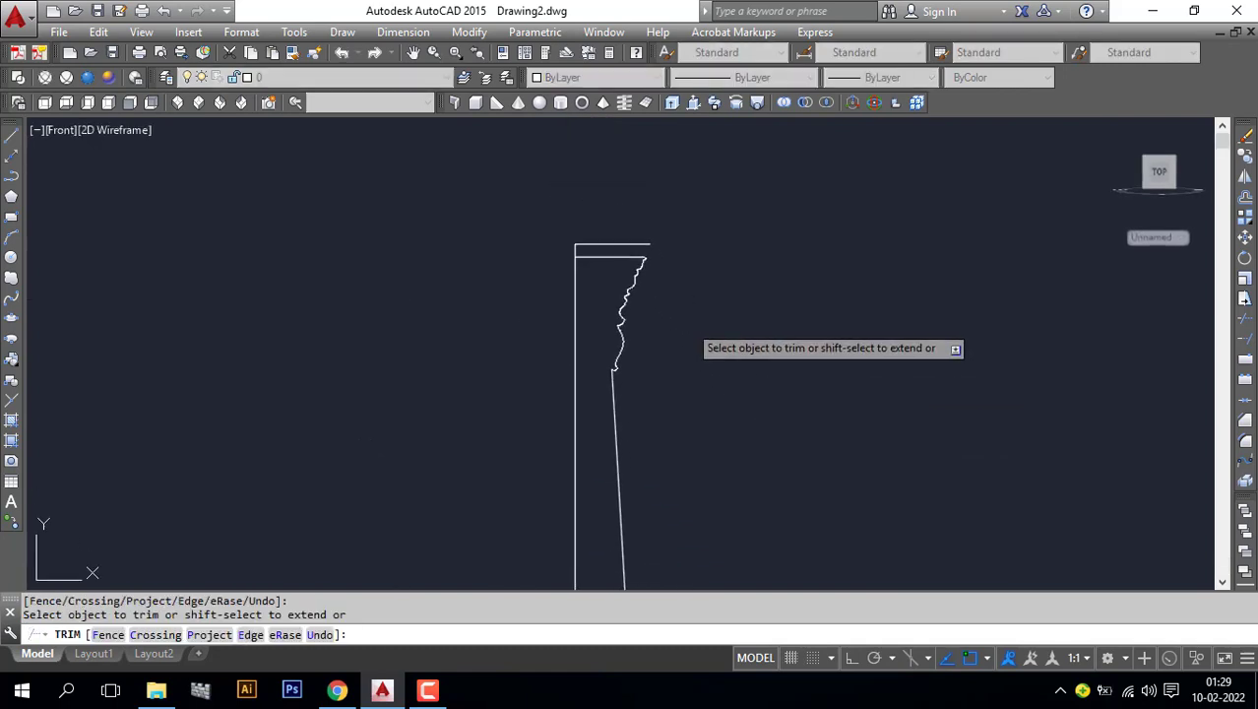
{"action": "key", "text": "Return"}
Join the profile splines, the bottom line and the trimmed upper line into a single spline.
{"action": "scroll", "coordinate": [691, 378], "scroll_direction": "down", "scroll_amount": 6}
{"action": "scroll", "coordinate": [700, 443], "scroll_direction": "up", "scroll_amount": 4}
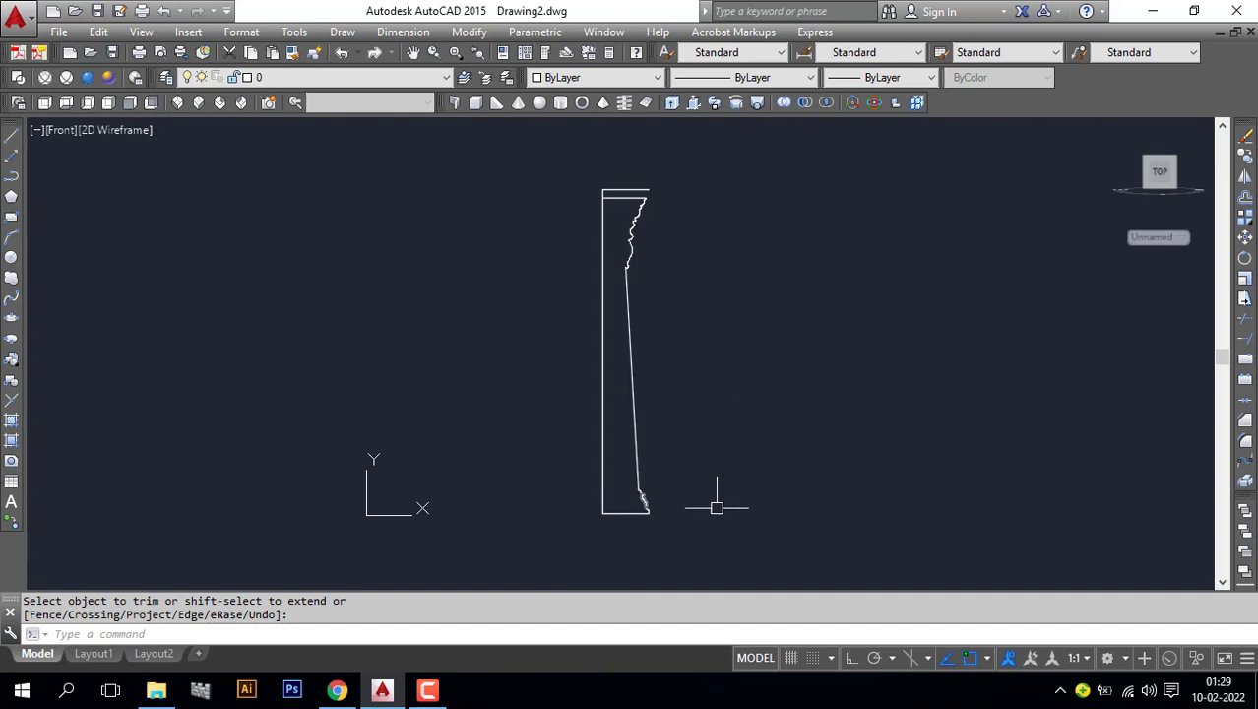
{"action": "type", "text": "j"}
{"action": "key", "text": "Return"}
{"action": "left_click", "coordinate": [701, 547]}
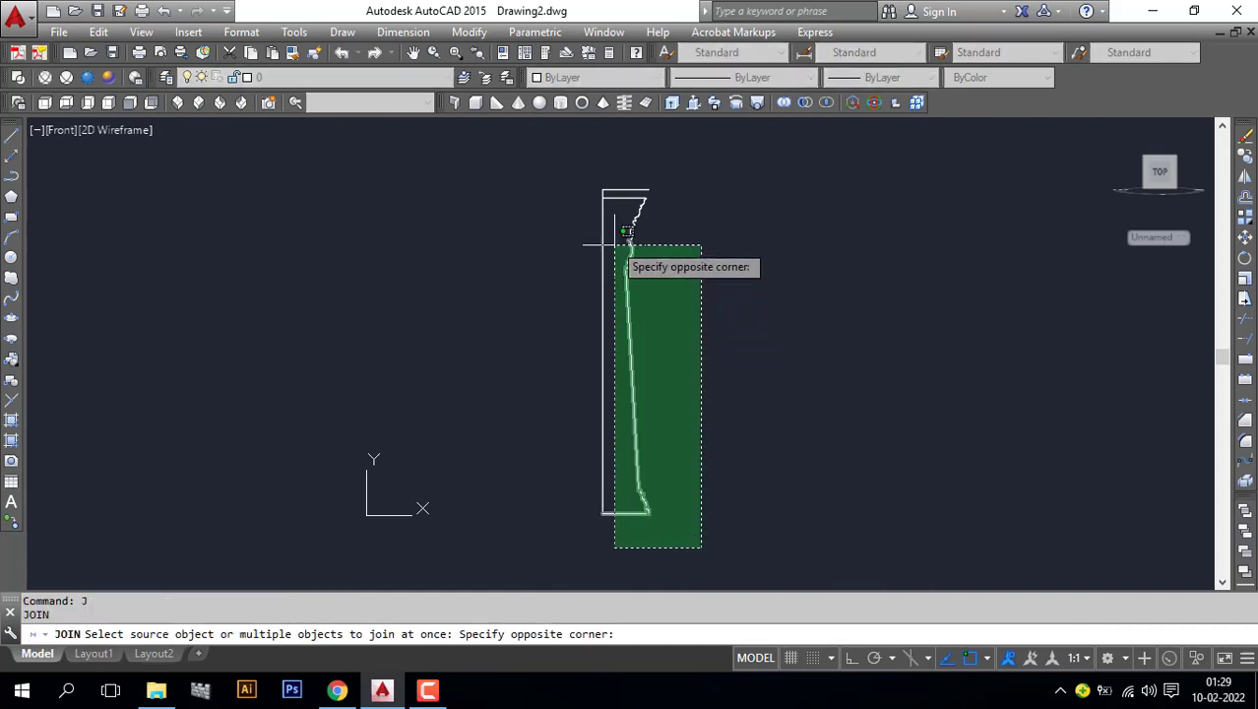
{"action": "left_click", "coordinate": [619, 193]}
{"action": "key", "text": "Return"}
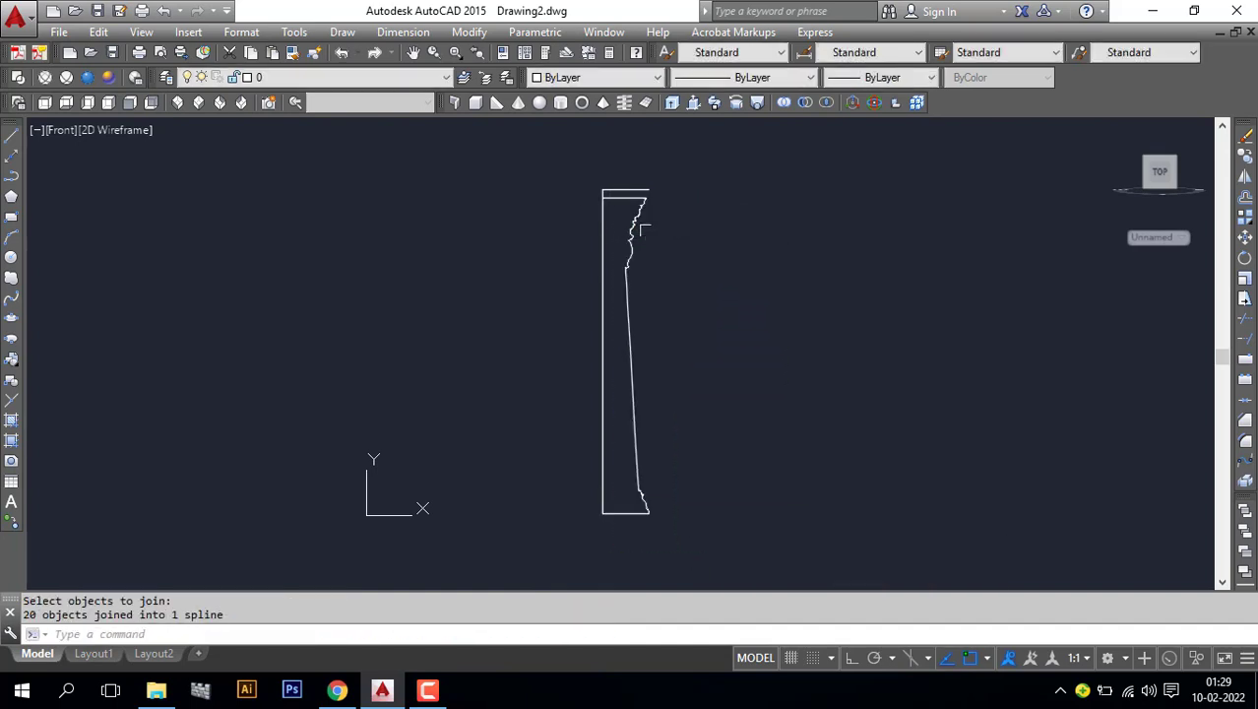
{"action": "middle_click_drag", "start_coordinate": [640, 453], "coordinate": [606, 426]}
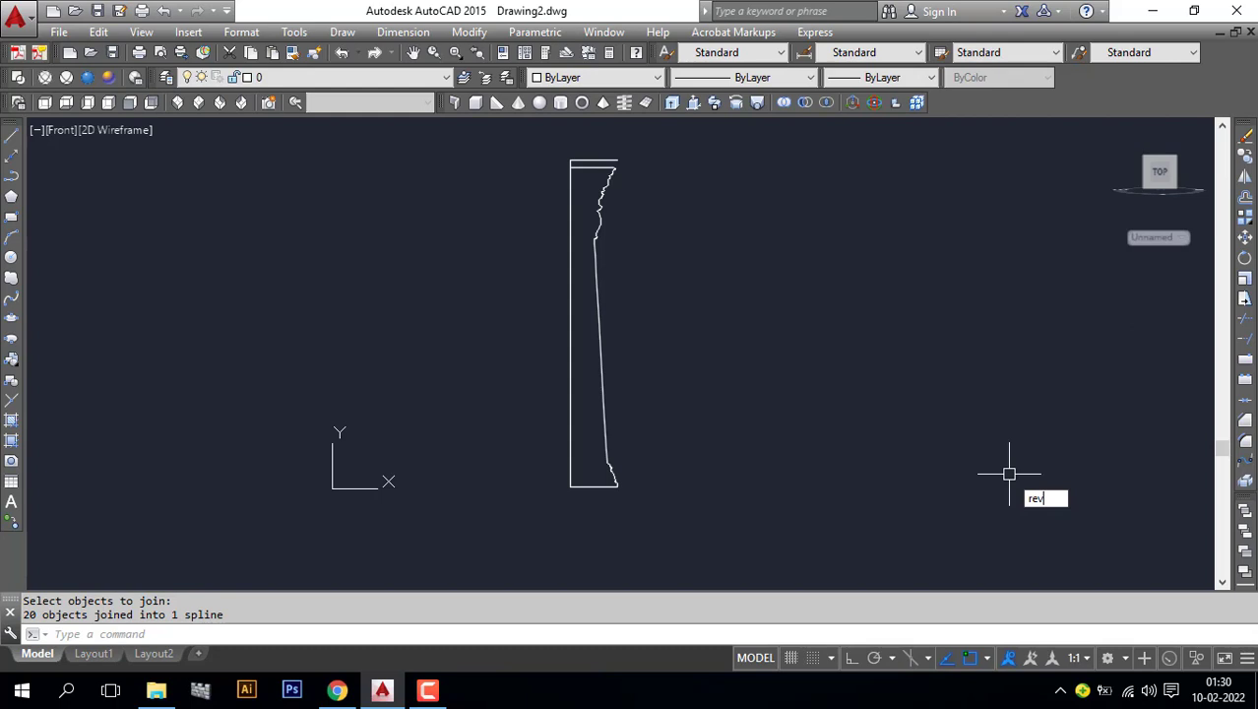
{"action": "key", "text": "Escape"}
{"action": "key", "text": "Escape"}
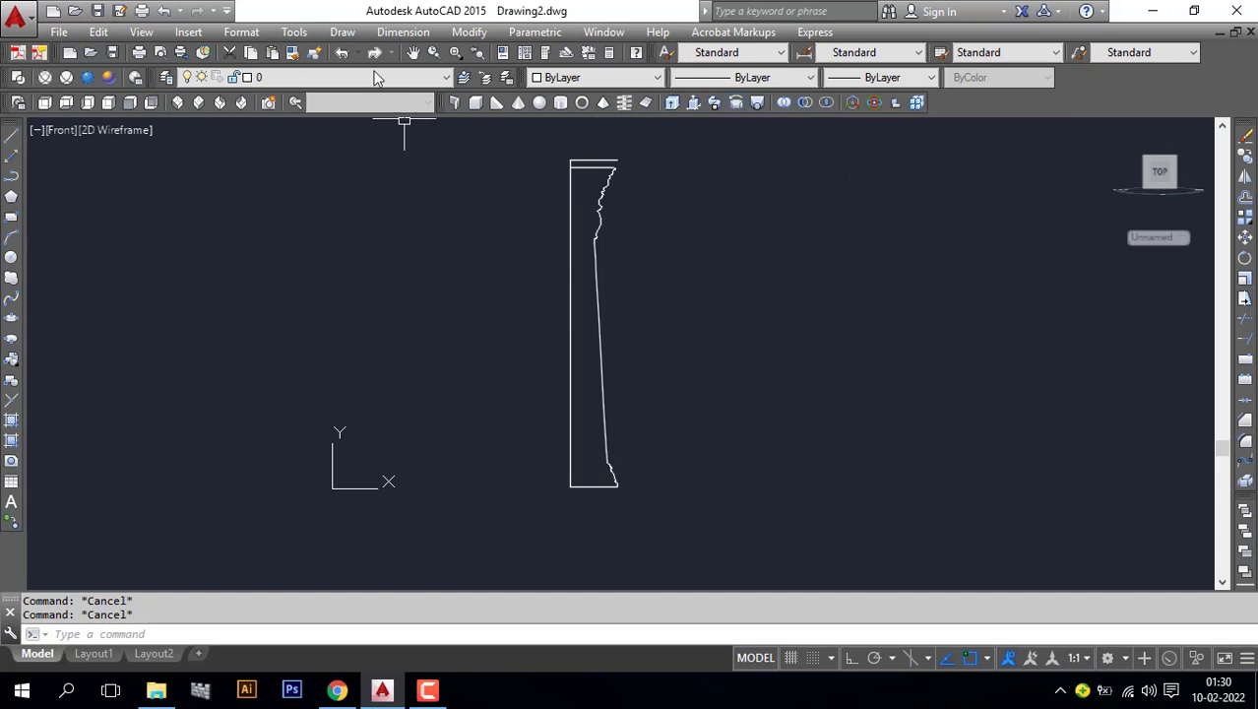
{"action": "left_click", "coordinate": [342, 32]}
{"action": "mouse_move", "coordinate": [394, 54]}
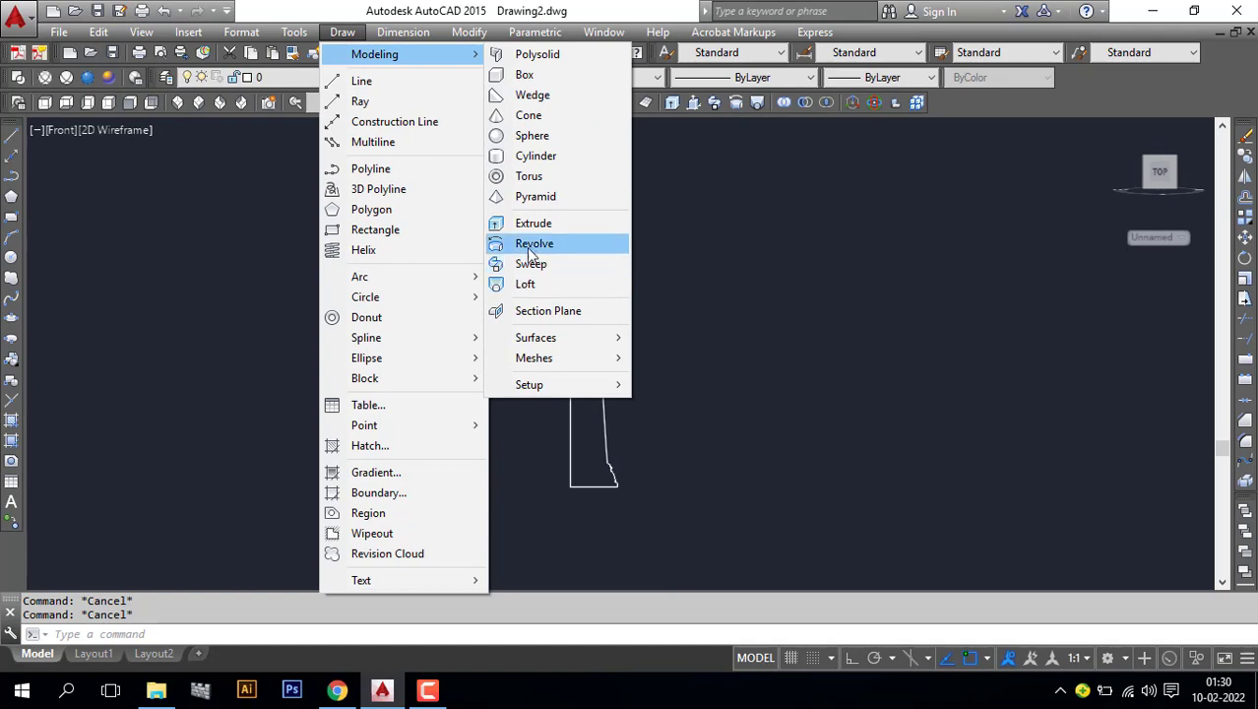
{"action": "left_click", "coordinate": [780, 325]}
{"action": "left_click", "coordinate": [737, 254]}
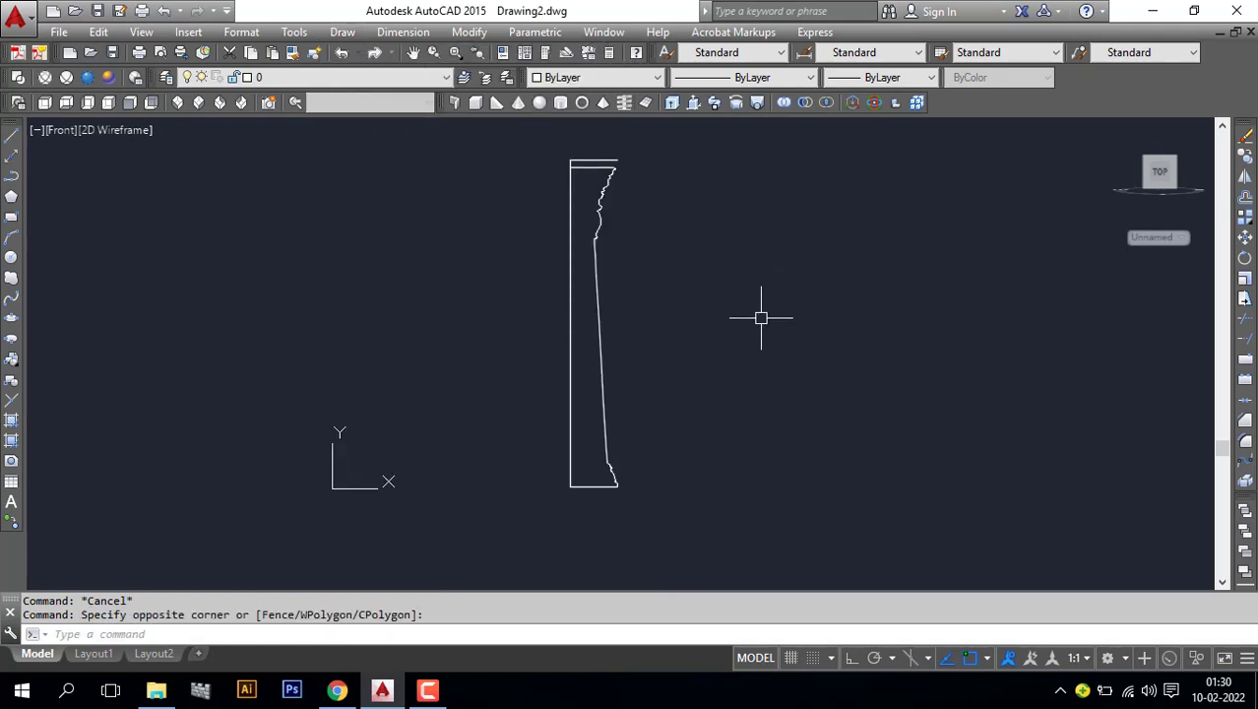
{"action": "key", "text": "Escape"}
Revolve the joined profile 360 degrees about the vertical axis line, from its bottom end to the trimmed upper line.
{"action": "type", "text": "rev"}
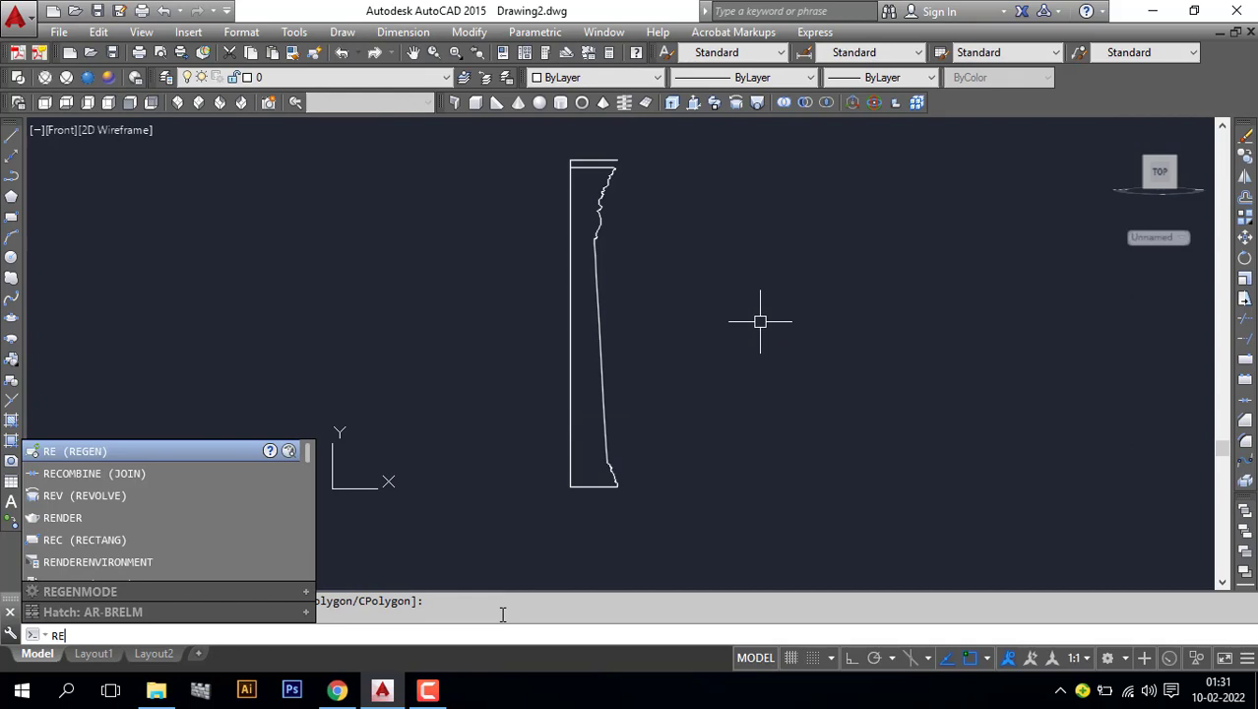
{"action": "key", "text": "Return"}
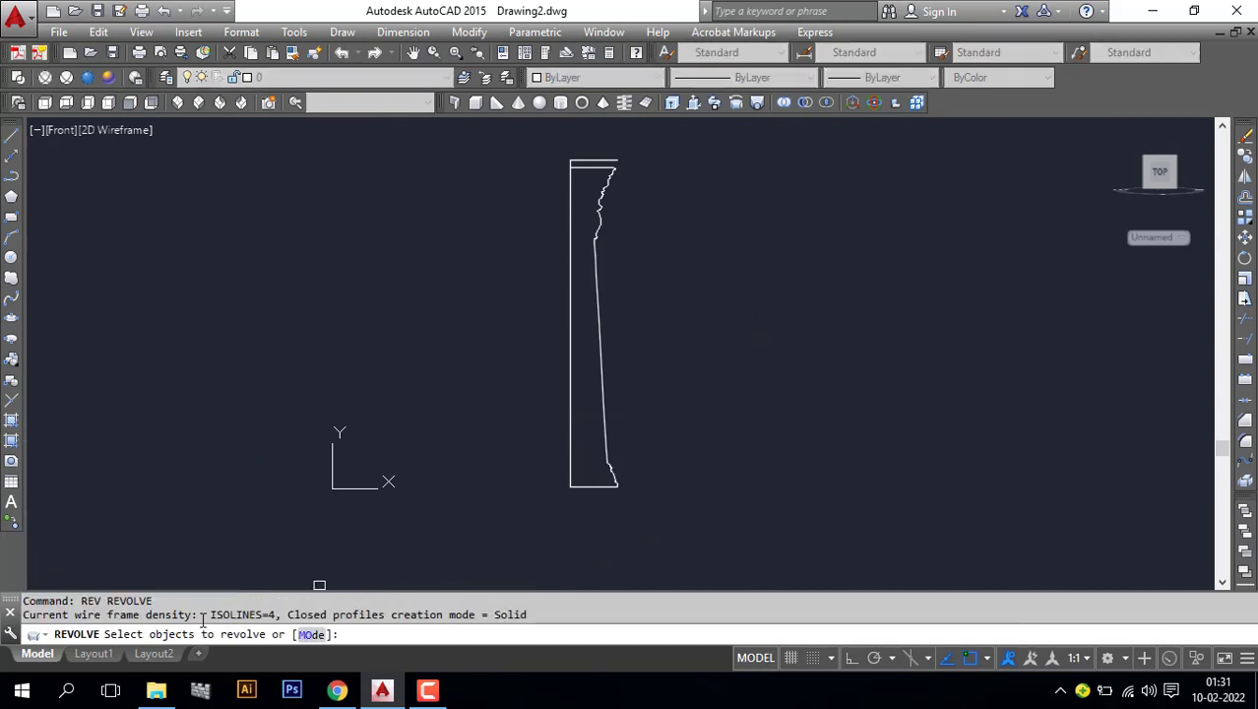
{"action": "left_click", "coordinate": [595, 250]}
{"action": "middle_click_drag", "start_coordinate": [632, 270], "coordinate": [646, 267]}
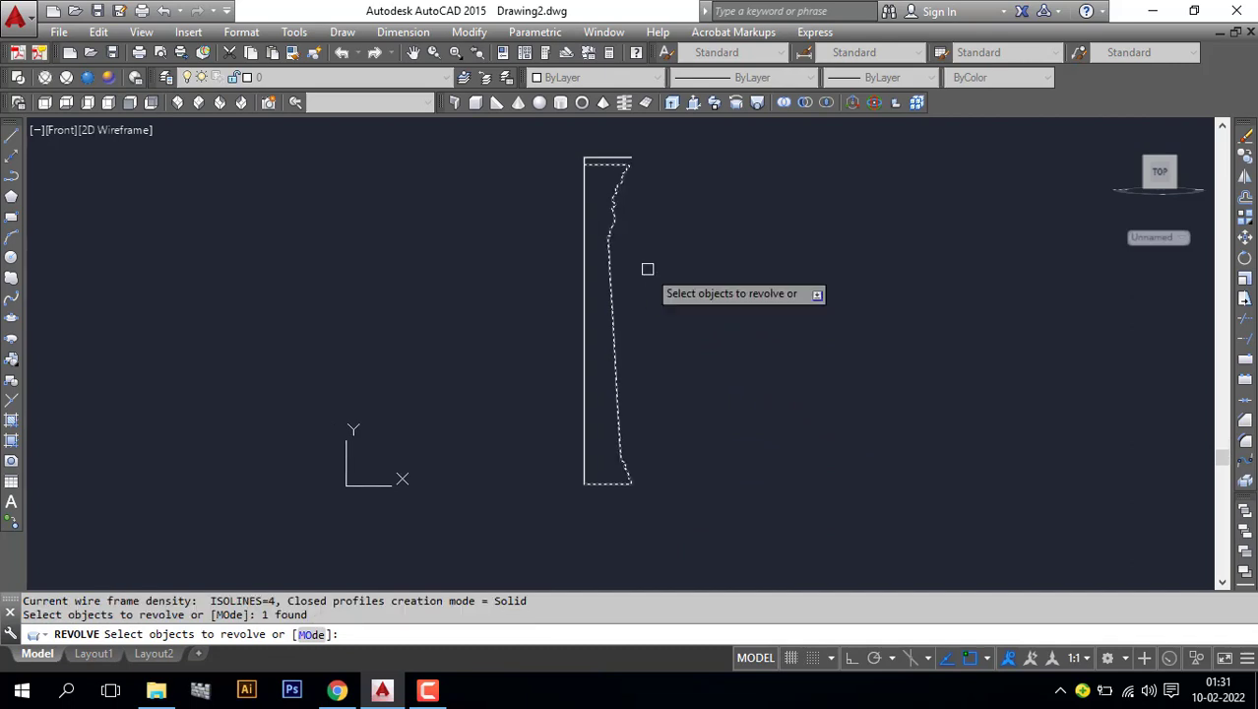
{"action": "key", "text": "Return"}
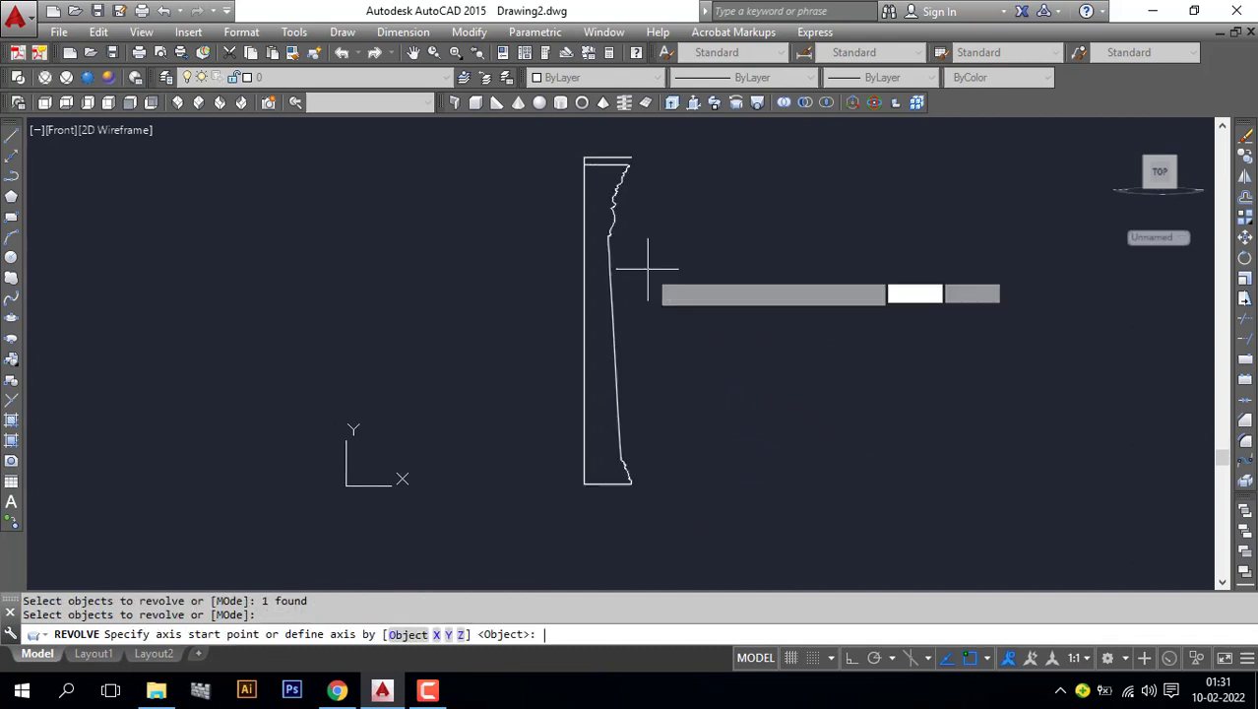
{"action": "left_click", "coordinate": [584, 485]}
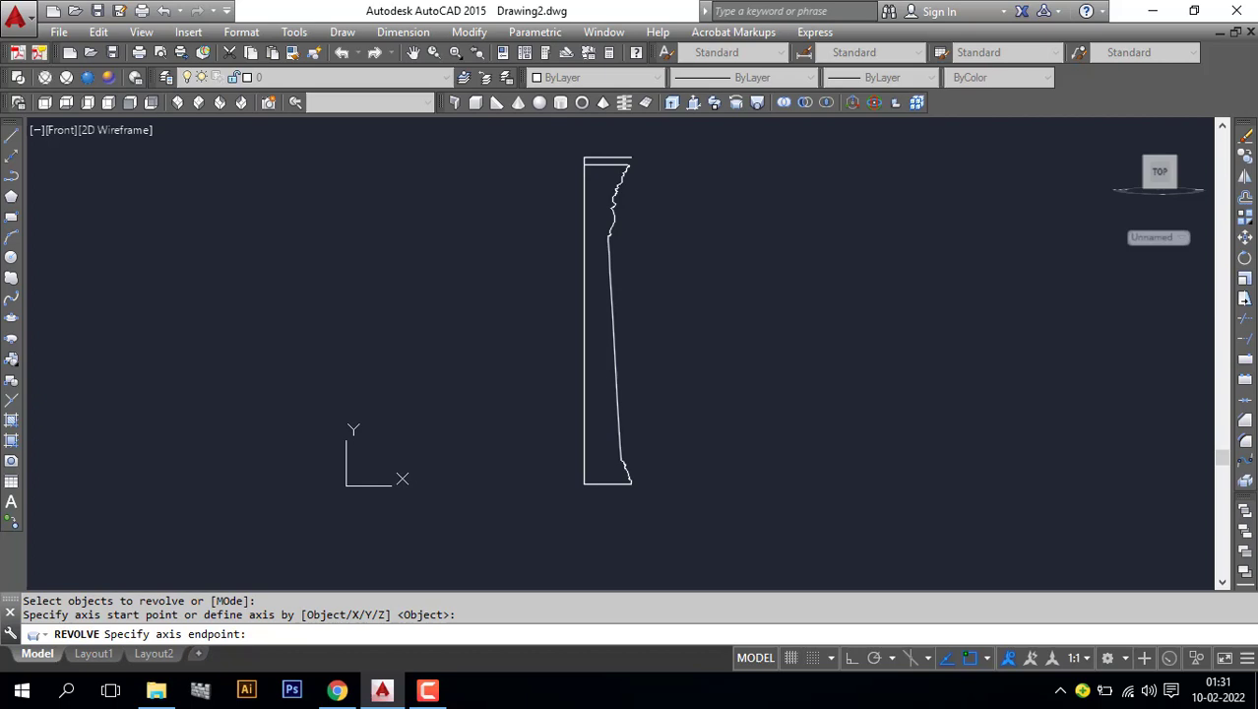
{"action": "left_click", "coordinate": [584, 164]}
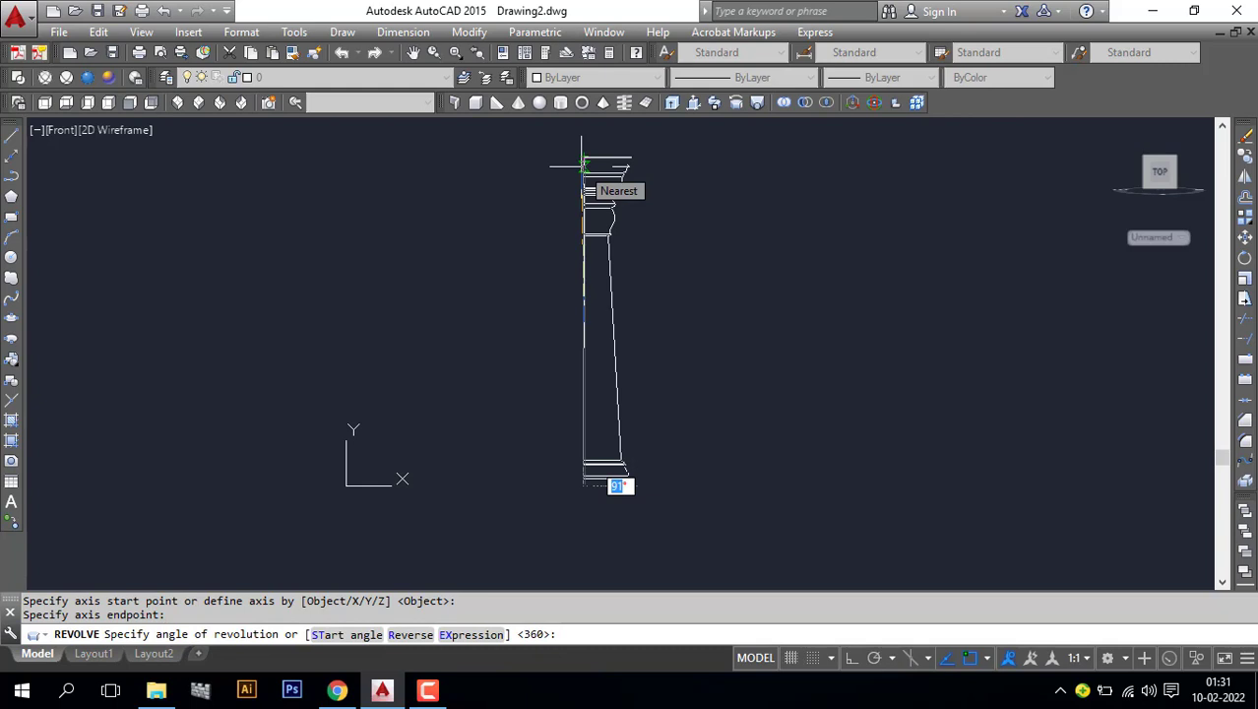
{"action": "type", "text": "3"}
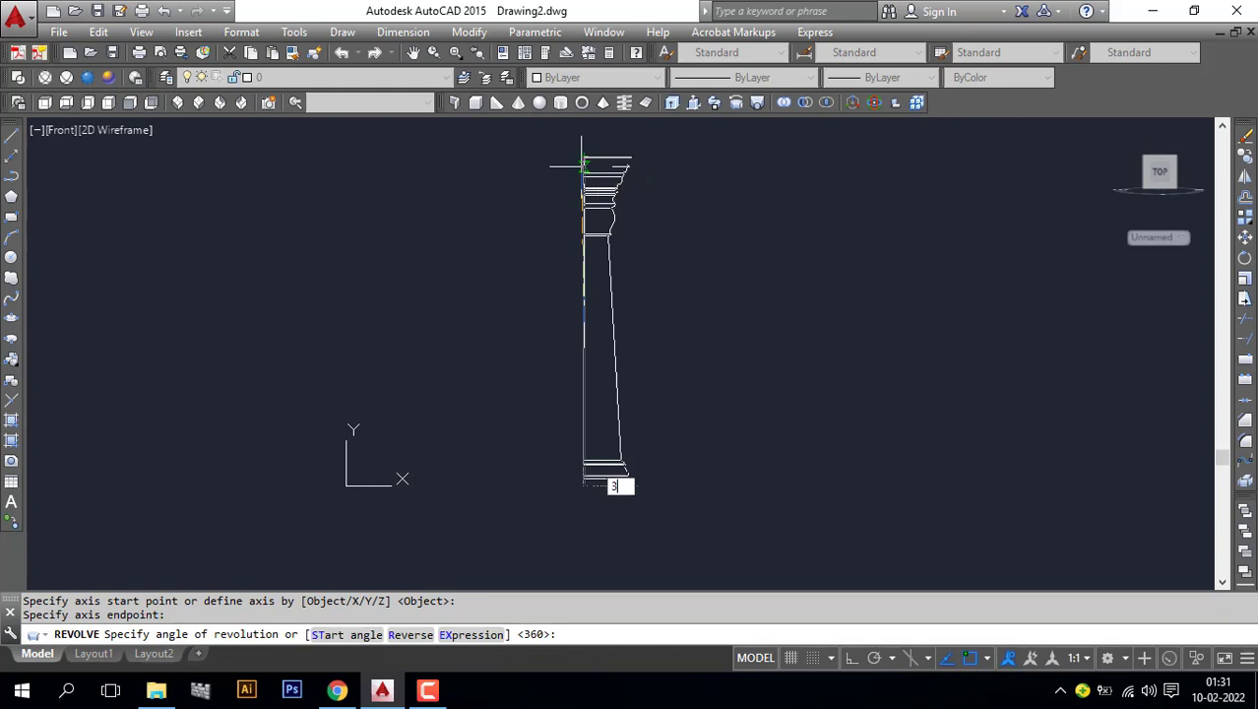
{"action": "type", "text": "60"}
{"action": "key", "text": "Return"}
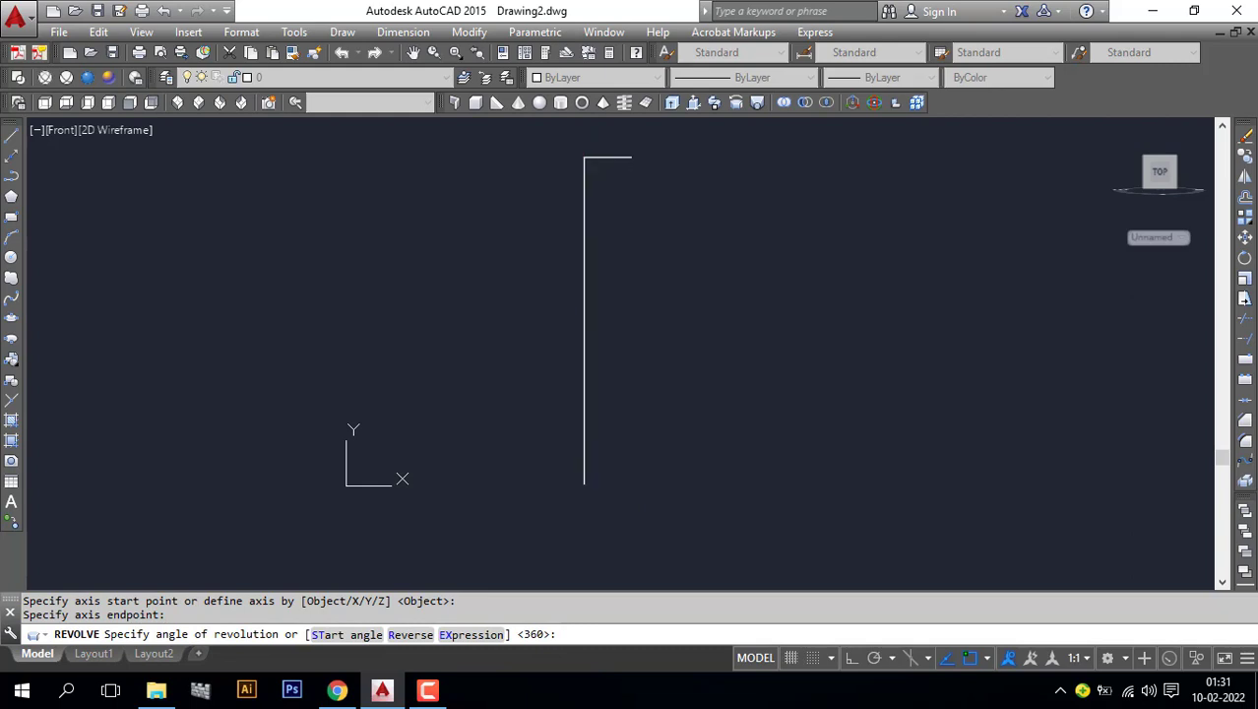
Display the revolved column in the Realistic visual style.
{"action": "scroll", "coordinate": [604, 352], "scroll_direction": "up", "scroll_amount": 3}
{"action": "scroll", "coordinate": [638, 460], "scroll_direction": "down", "scroll_amount": 2}
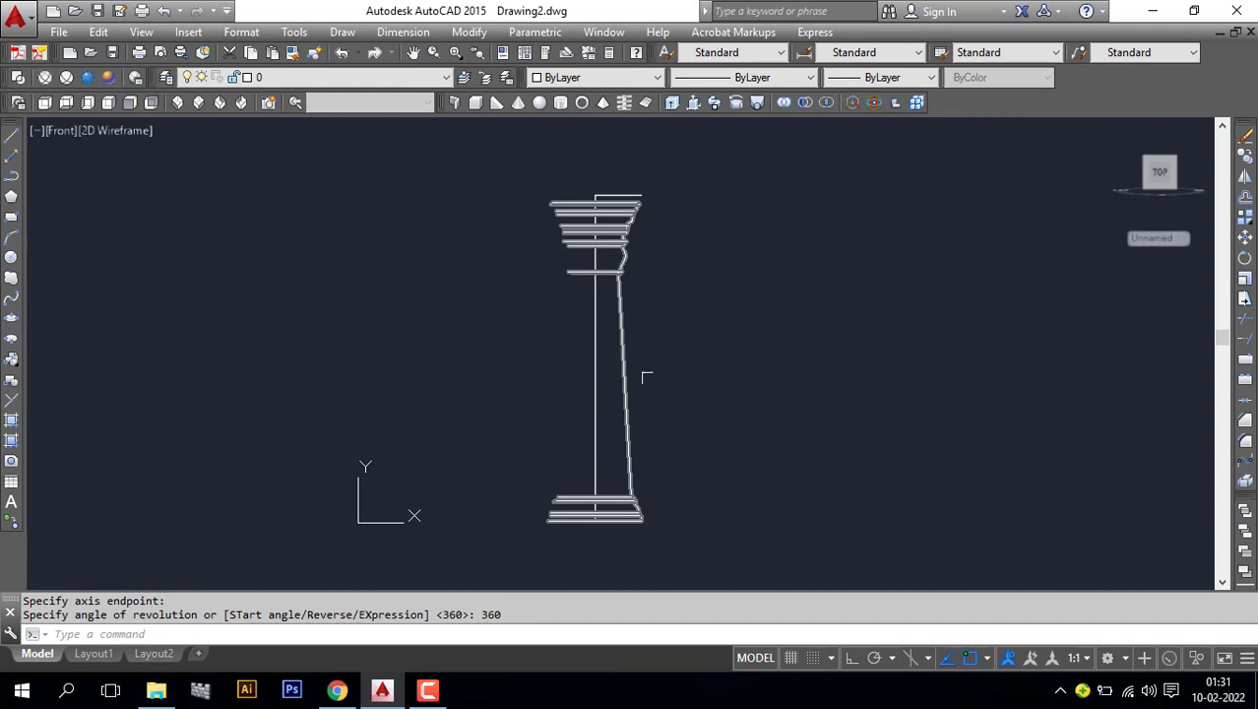
{"action": "left_click", "coordinate": [86, 78]}
{"action": "scroll", "coordinate": [601, 290], "scroll_direction": "up", "scroll_amount": 2}
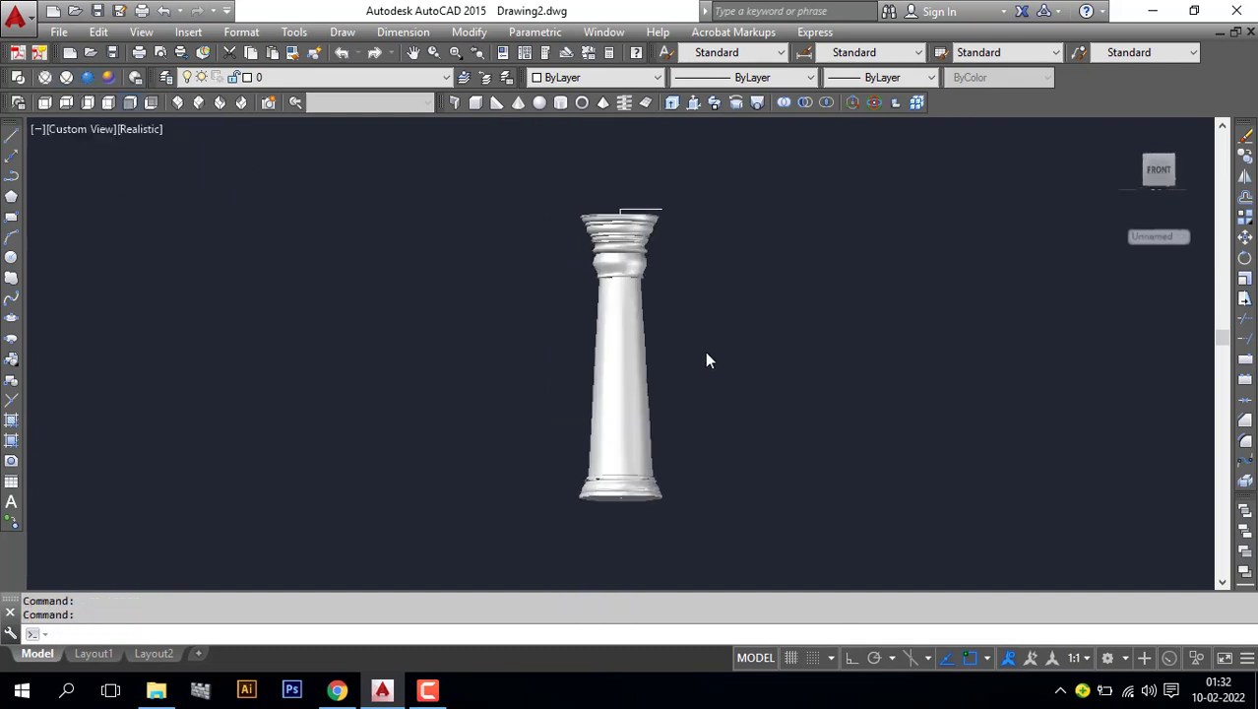
{"action": "key", "text": "ctrl+z"}
{"action": "scroll", "coordinate": [755, 381], "scroll_direction": "down", "scroll_amount": 2}
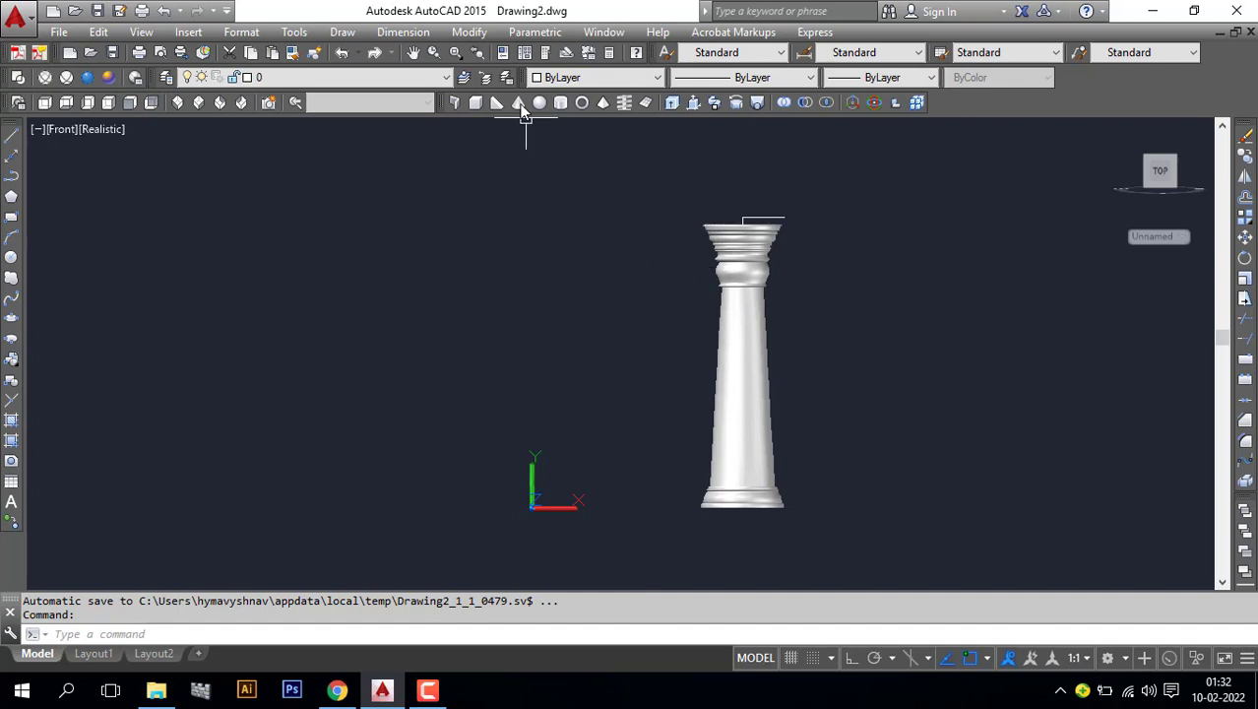
Create a box beside the column's top with a length of 60 and a height of 60.
{"action": "left_click", "coordinate": [344, 33]}
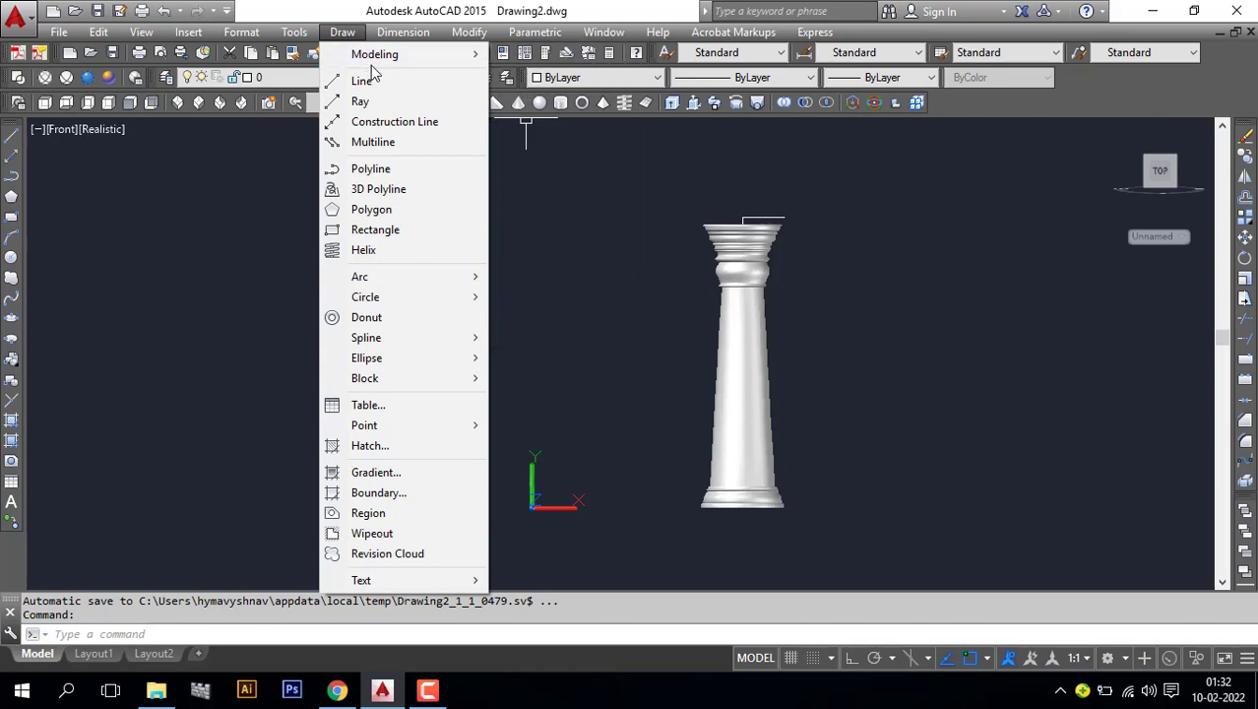
{"action": "mouse_move", "coordinate": [369, 57]}
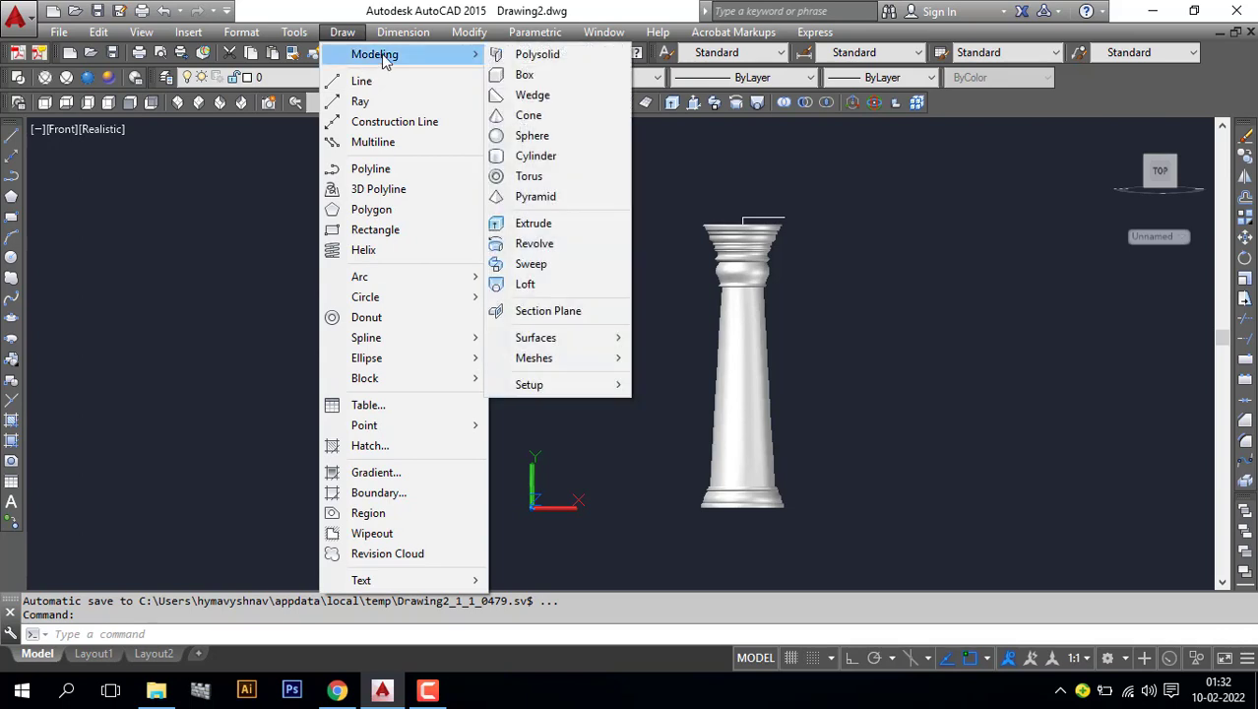
{"action": "left_click", "coordinate": [520, 77]}
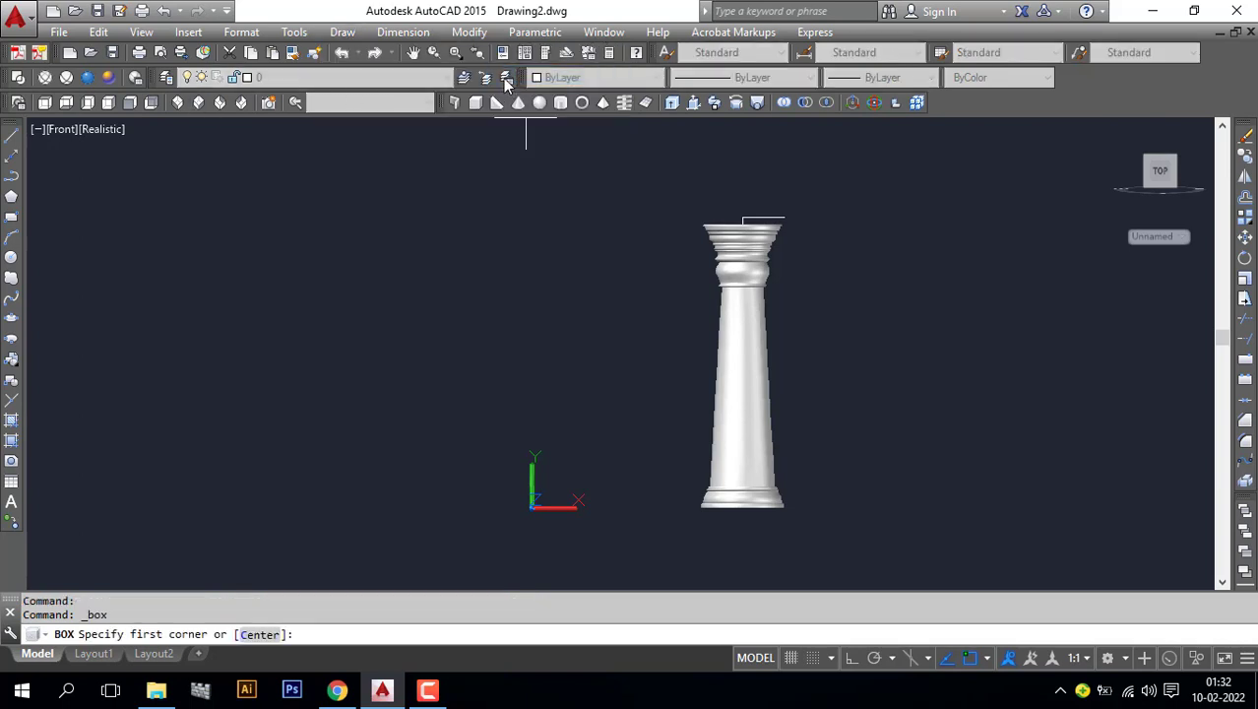
{"action": "middle_click_drag", "start_coordinate": [823, 219], "coordinate": [849, 309], "text": "shift"}
{"action": "left_click", "coordinate": [843, 276]}
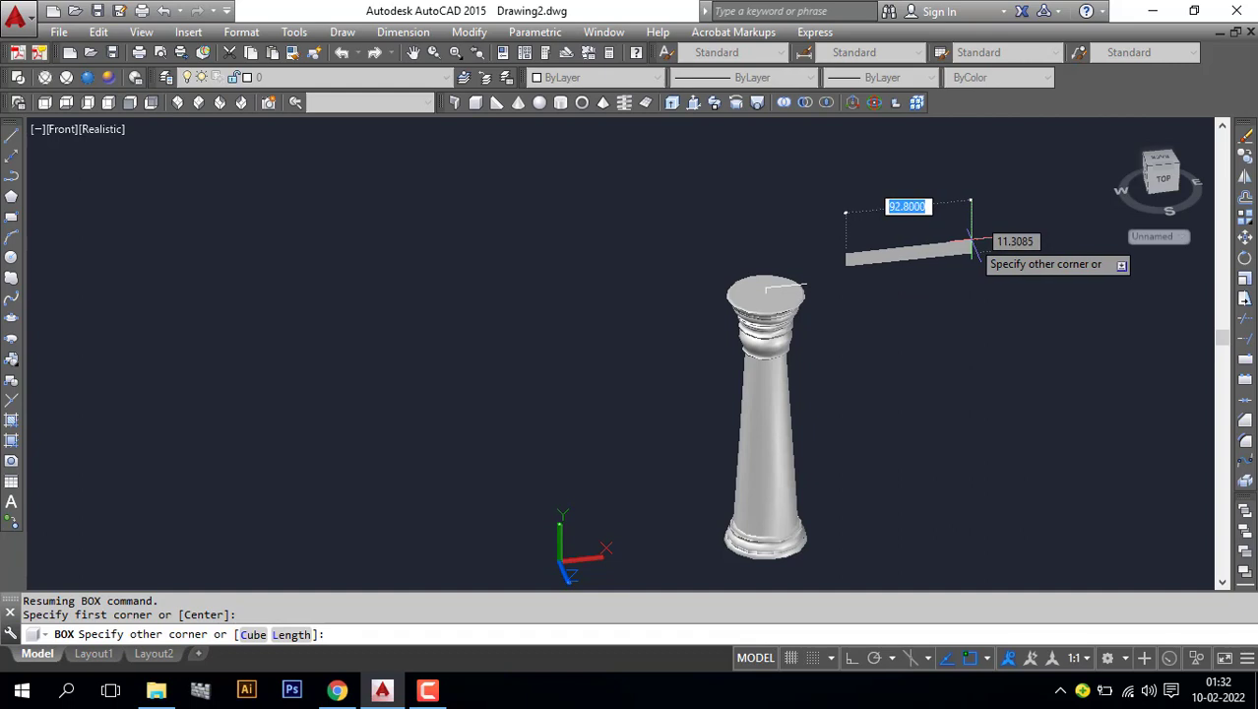
{"action": "type", "text": "6"}
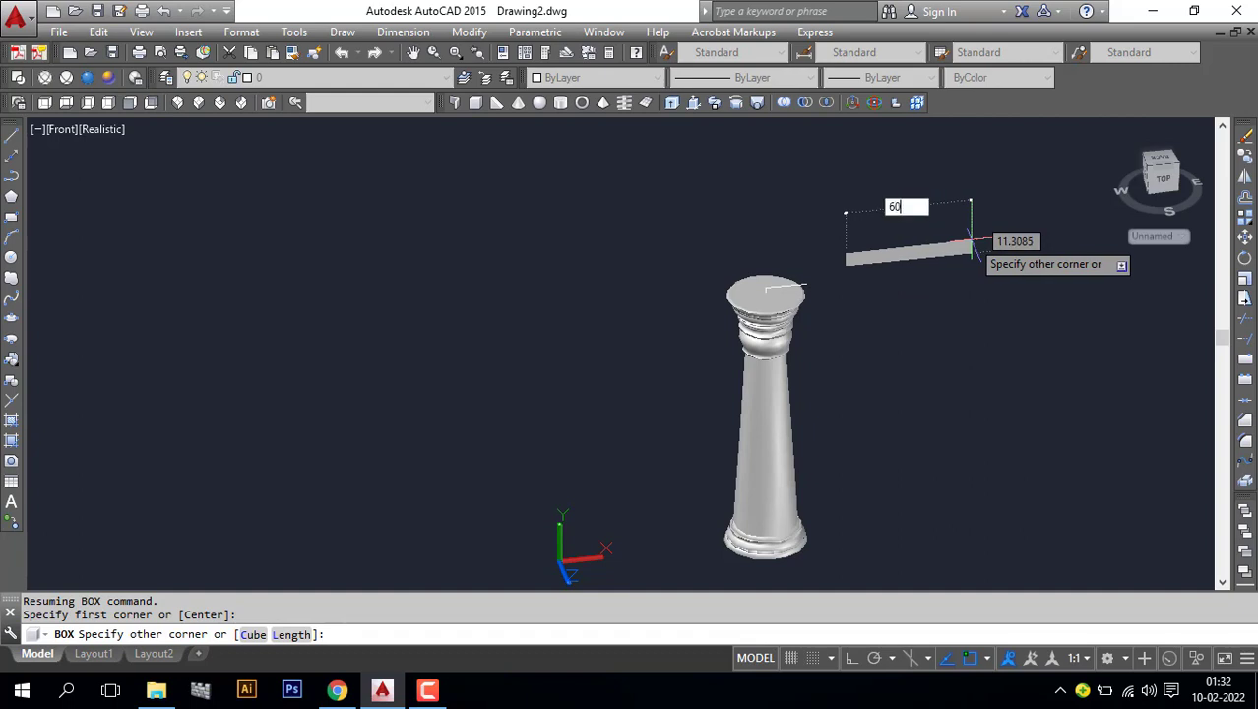
{"action": "type", "text": "0"}
{"action": "key", "text": "Return"}
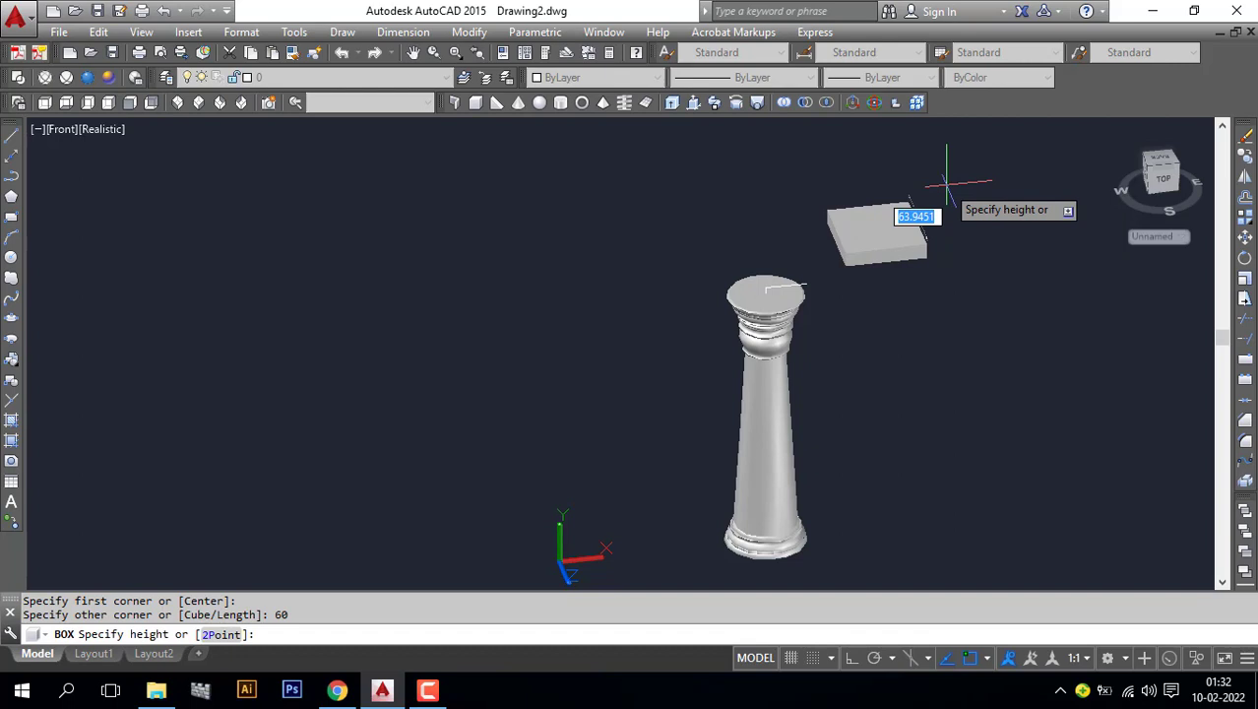
{"action": "type", "text": "60"}
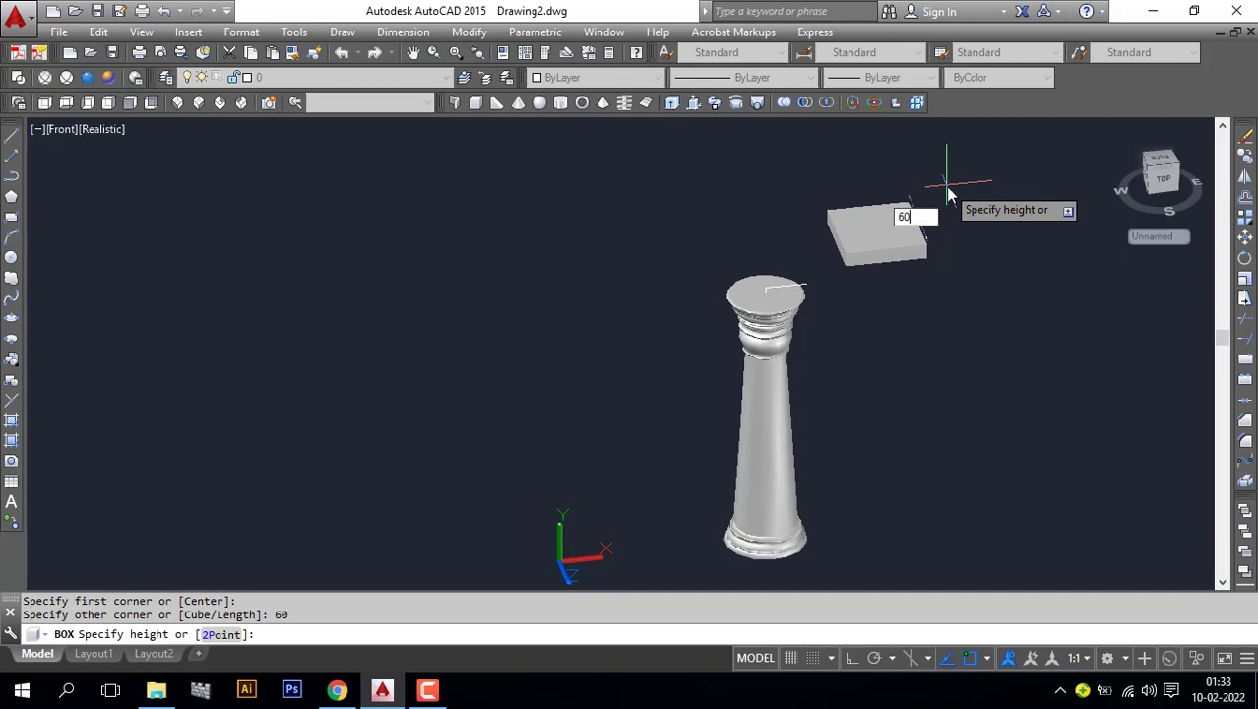
{"action": "key", "text": "Return"}
Set the box's width to 5 in its properties.
{"action": "left_click", "coordinate": [875, 234]}
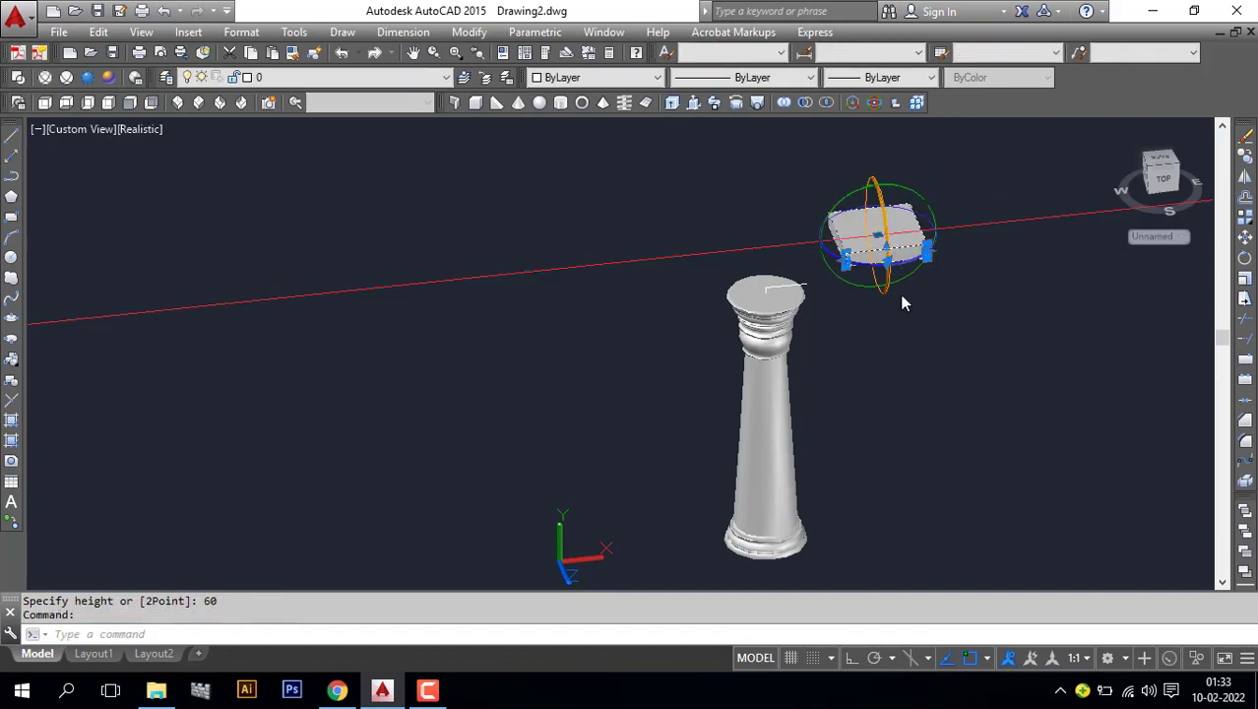
{"action": "type", "text": "pr"}
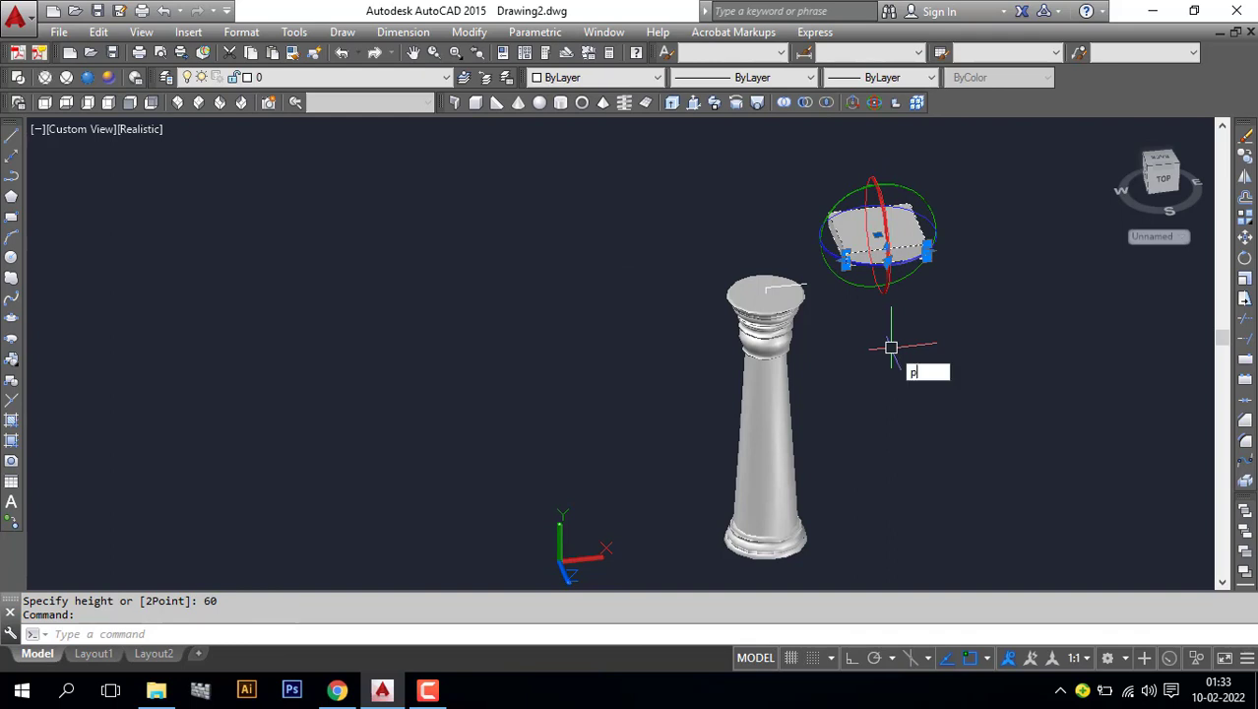
{"action": "key", "text": "BackSpace"}
{"action": "key", "text": "BackSpace"}
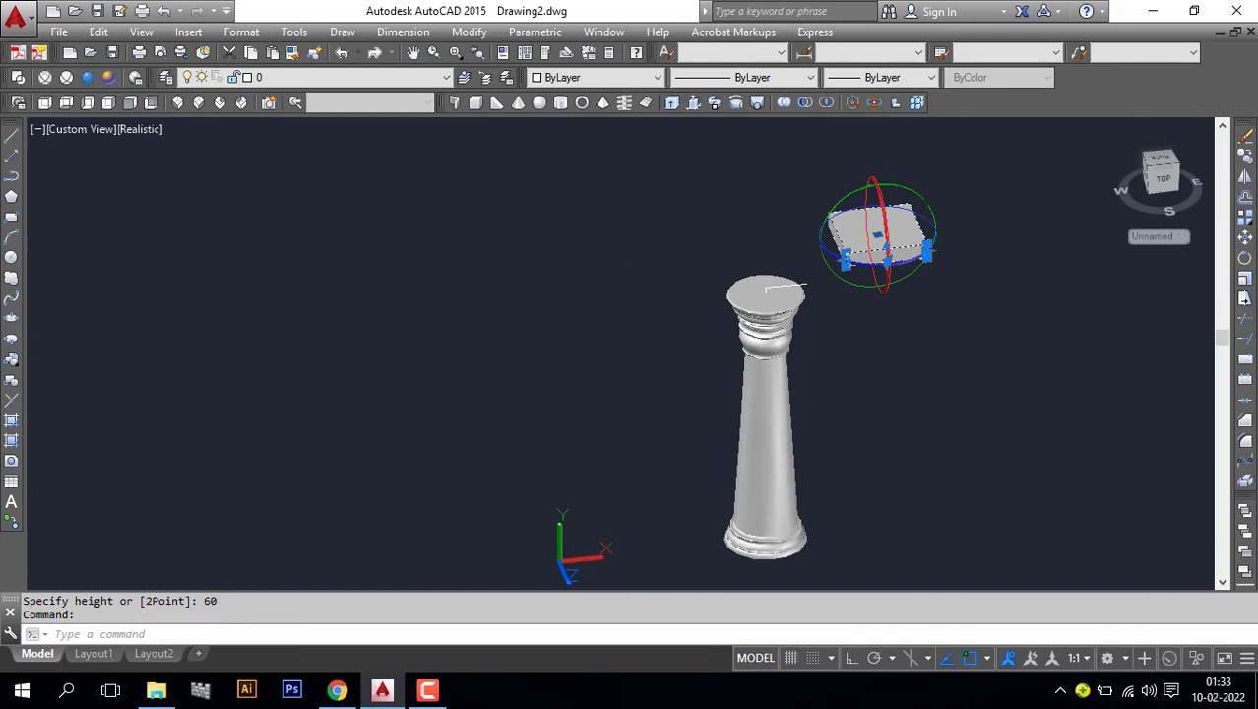
{"action": "type", "text": "pr"}
{"action": "key", "text": "Return"}
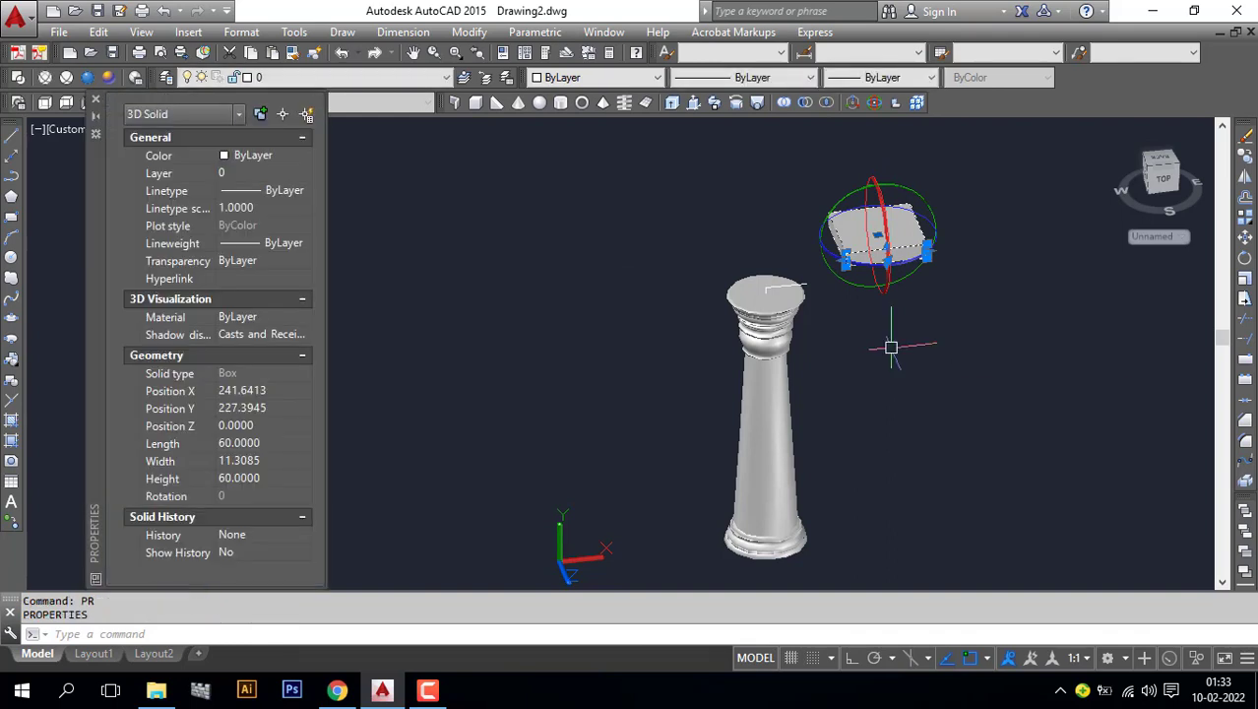
{"action": "left_click", "coordinate": [256, 451]}
{"action": "left_click", "coordinate": [259, 461]}
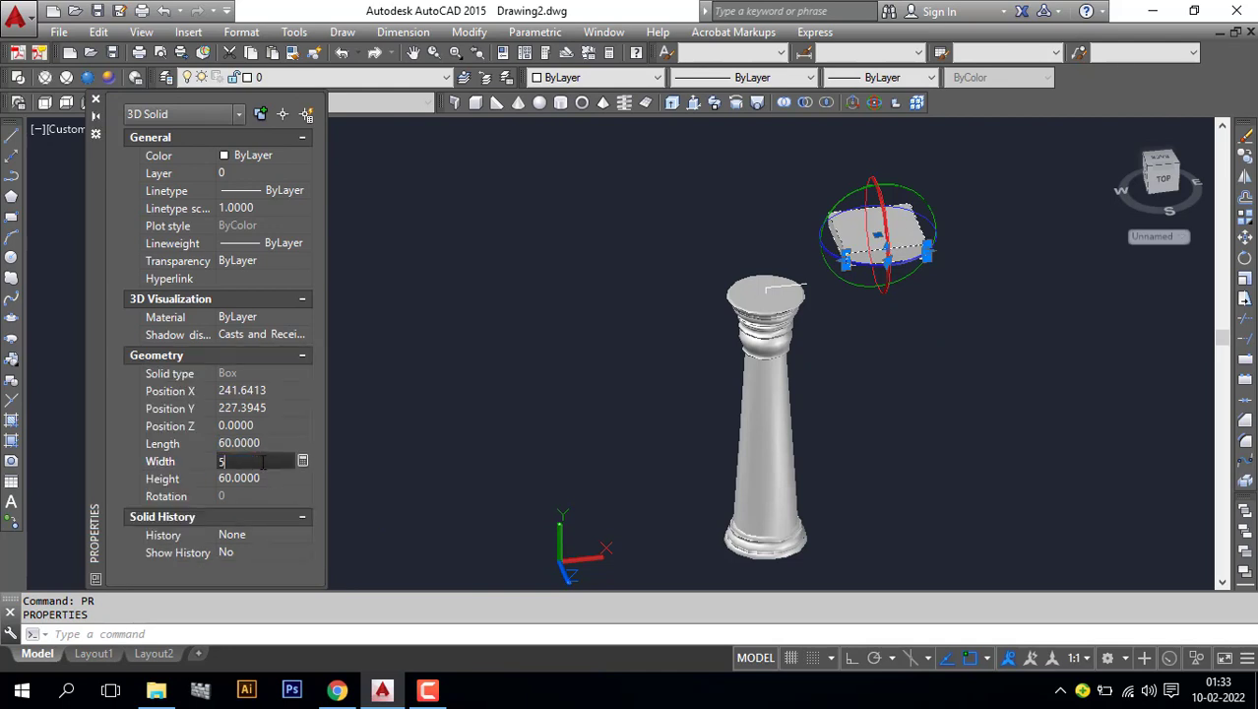
{"action": "left_click", "coordinate": [261, 476]}
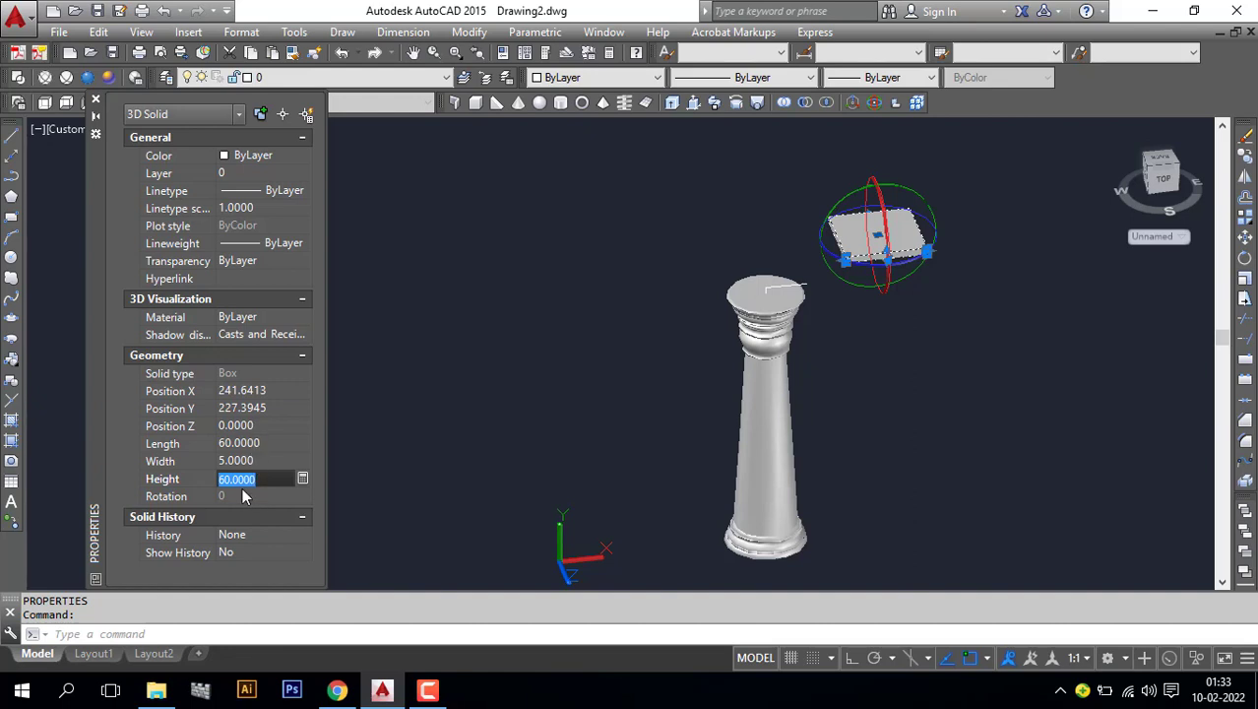
{"action": "left_click", "coordinate": [95, 103]}
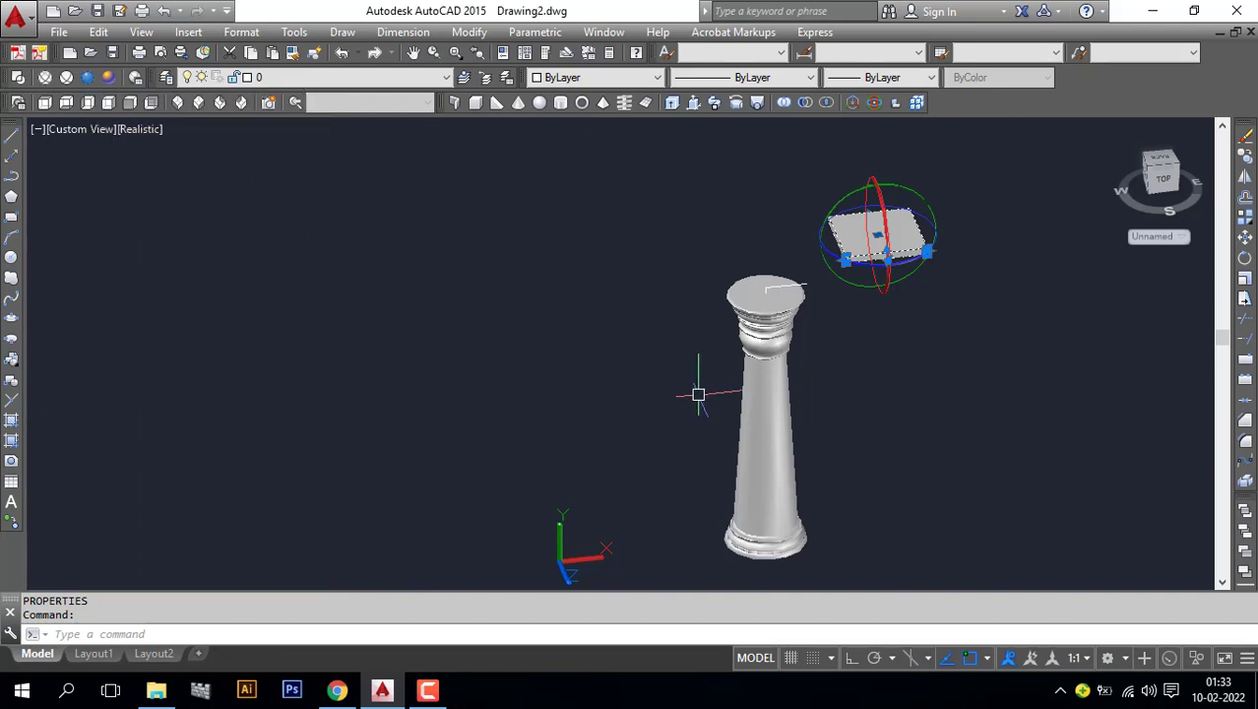
{"action": "key", "text": "Escape"}
Move the thin box from the centre of its top face to the upper end of the column's axis line.
{"action": "left_click", "coordinate": [882, 232]}
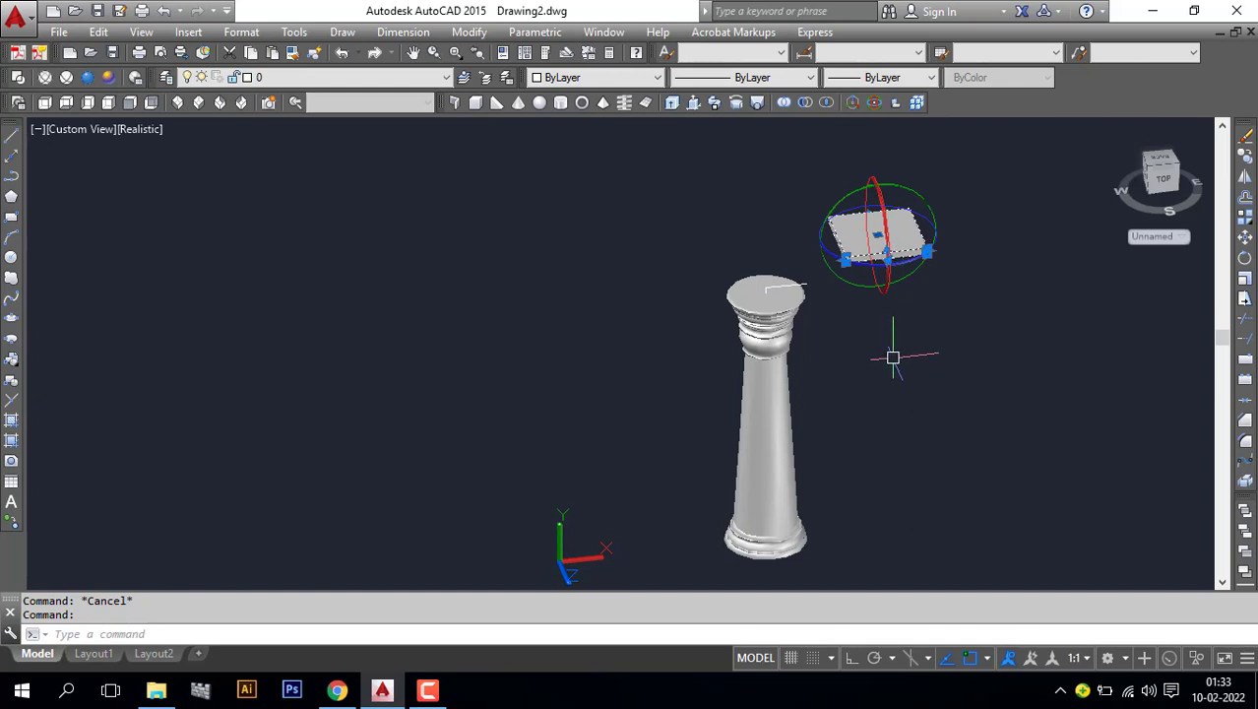
{"action": "scroll", "coordinate": [885, 253], "scroll_direction": "up", "scroll_amount": 5}
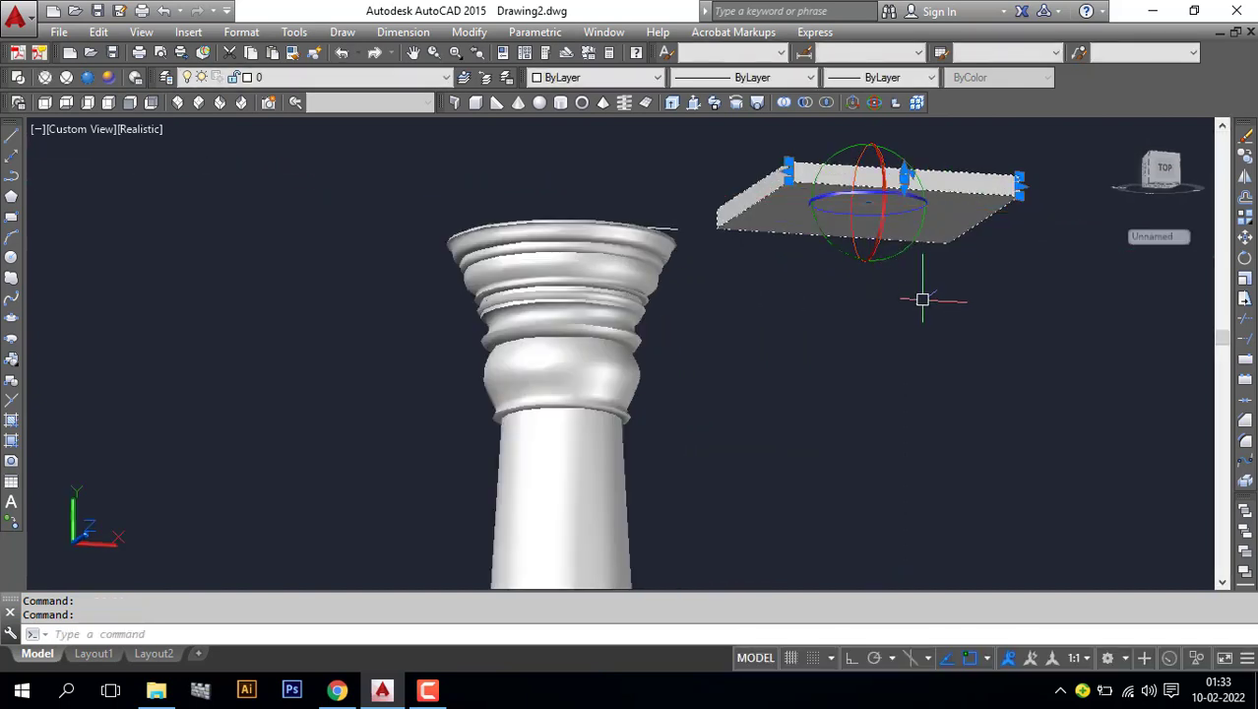
{"action": "type", "text": "m"}
{"action": "key", "text": "Return"}
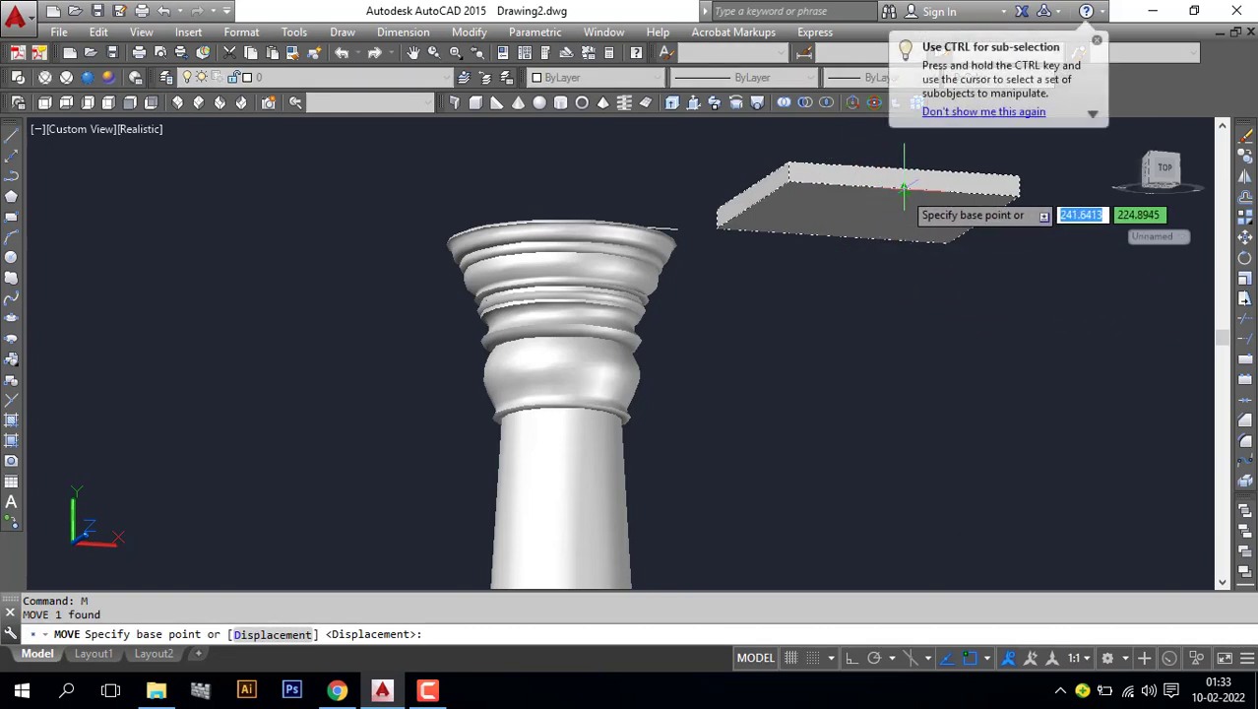
{"action": "middle_click_drag", "start_coordinate": [863, 233], "coordinate": [829, 149], "text": "shift"}
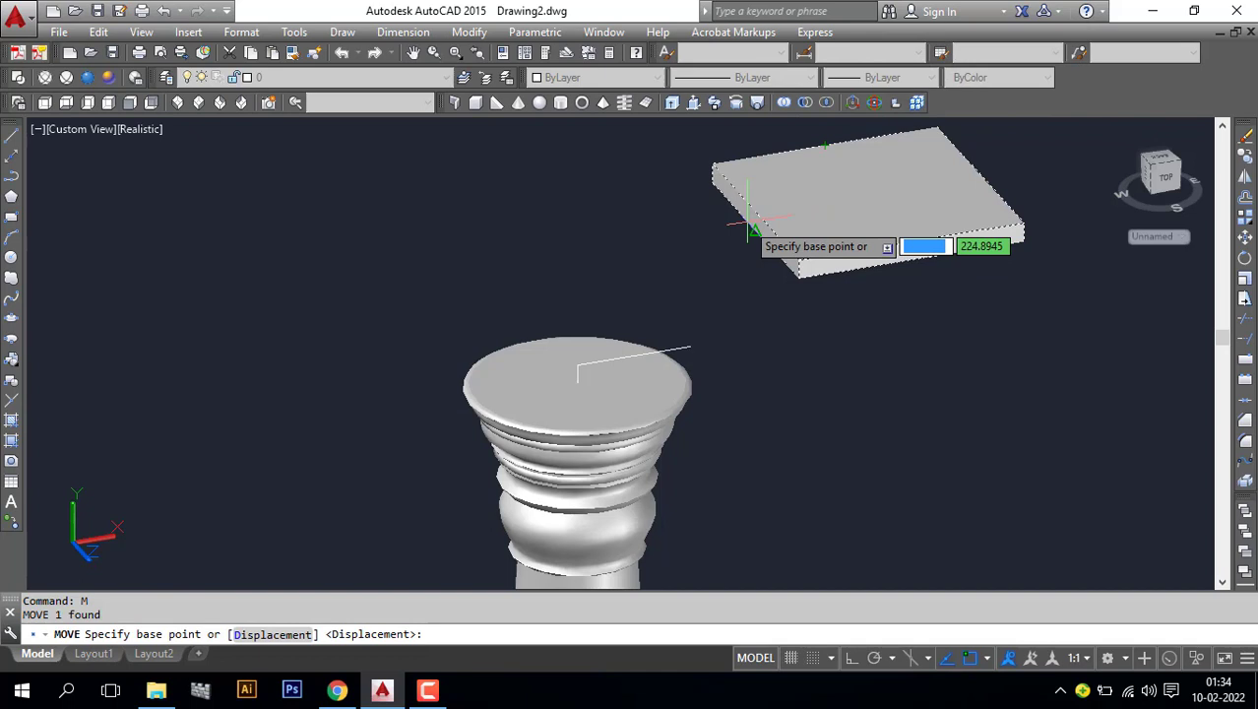
{"action": "left_click", "coordinate": [866, 193]}
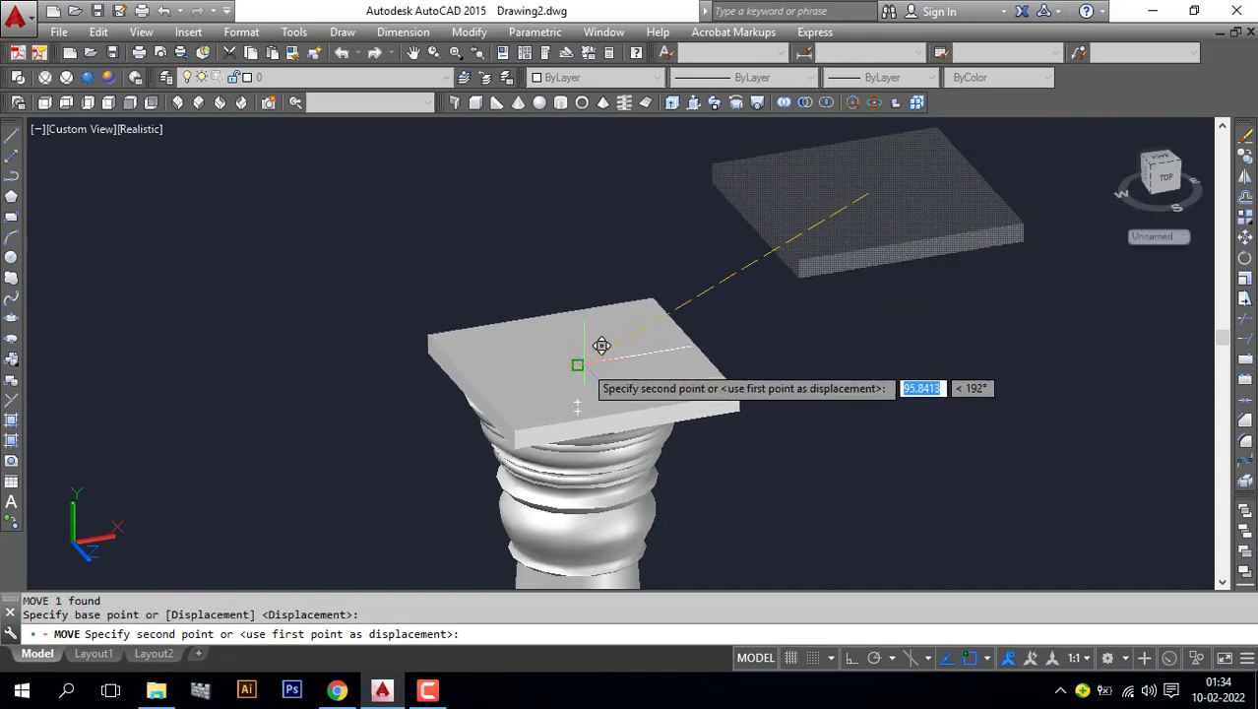
{"action": "left_click", "coordinate": [577, 360]}
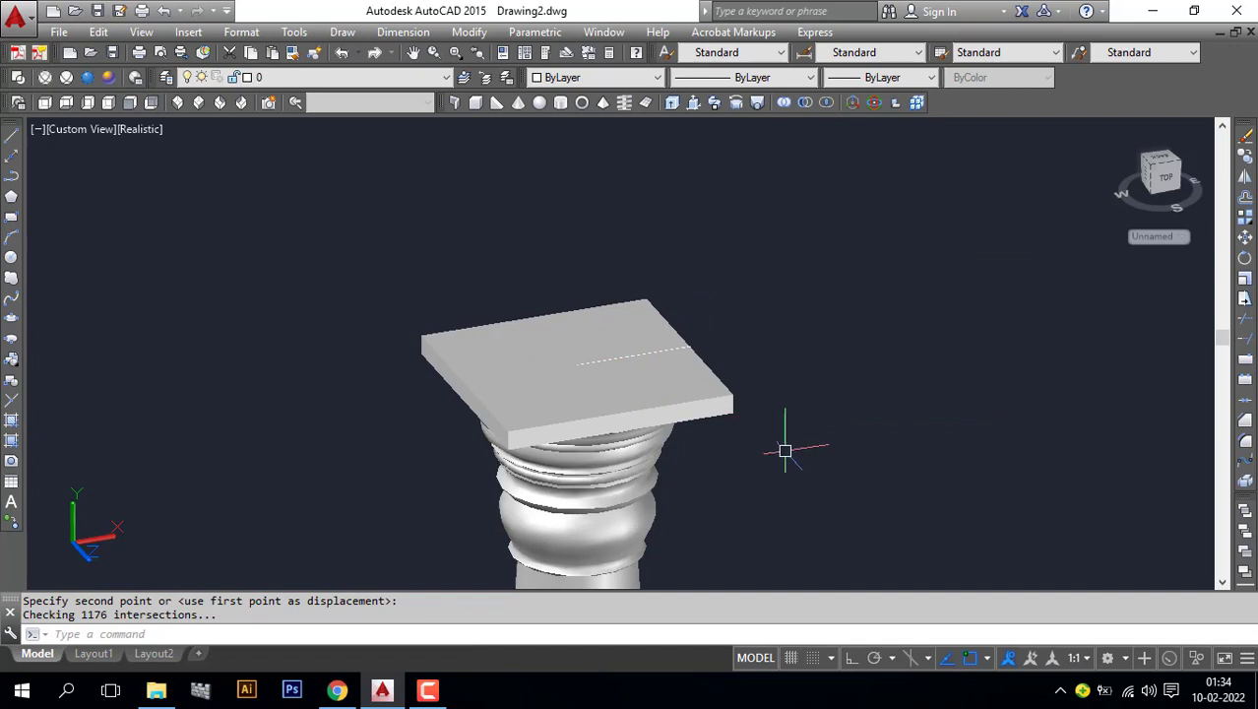
Return to the Front view and unite the column and the square slab into one solid with Union.
{"action": "mouse_move", "coordinate": [785, 451]}
{"action": "middle_mouse_down", "text": "shift"}
{"action": "mouse_move", "coordinate": [731, 312]}
{"action": "mouse_move", "coordinate": [660, 352]}
{"action": "mouse_move", "coordinate": [658, 391]}
{"action": "mouse_move", "coordinate": [688, 421]}
{"action": "middle_mouse_up", "text": "shift"}
{"action": "scroll", "coordinate": [688, 422], "scroll_direction": "down", "scroll_amount": 6}
{"action": "left_click", "coordinate": [134, 107]}
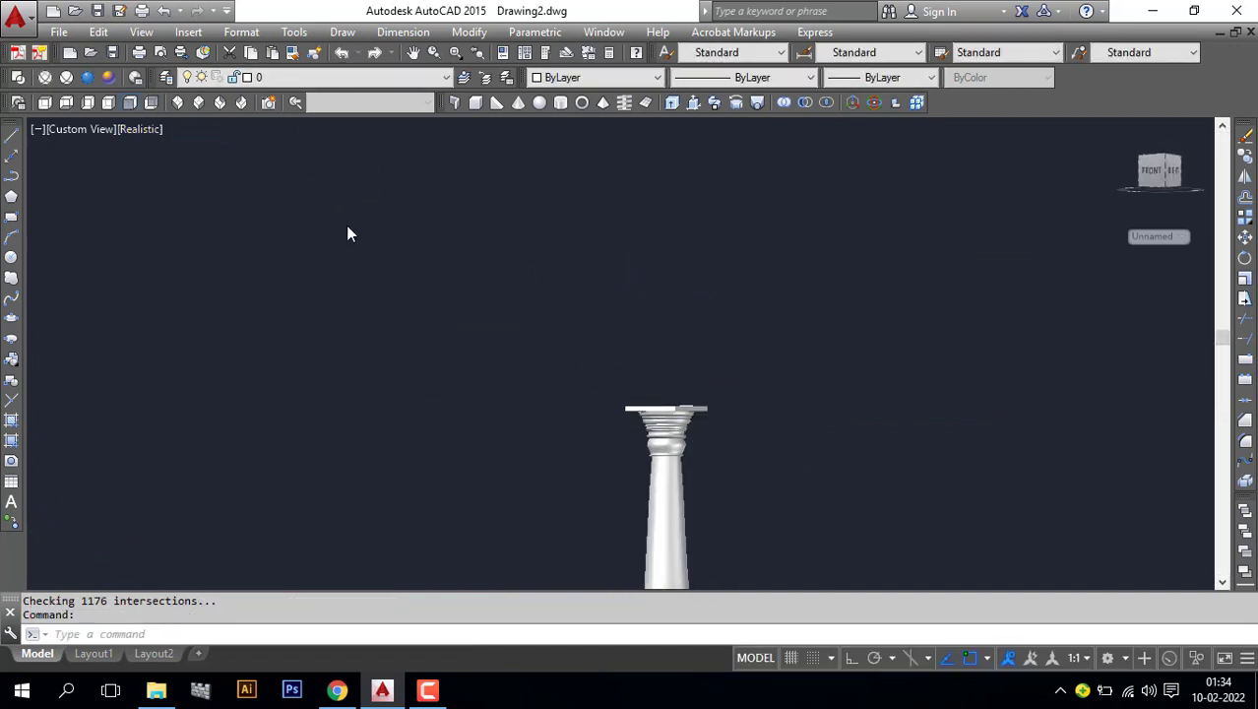
{"action": "type", "text": "UNI"}
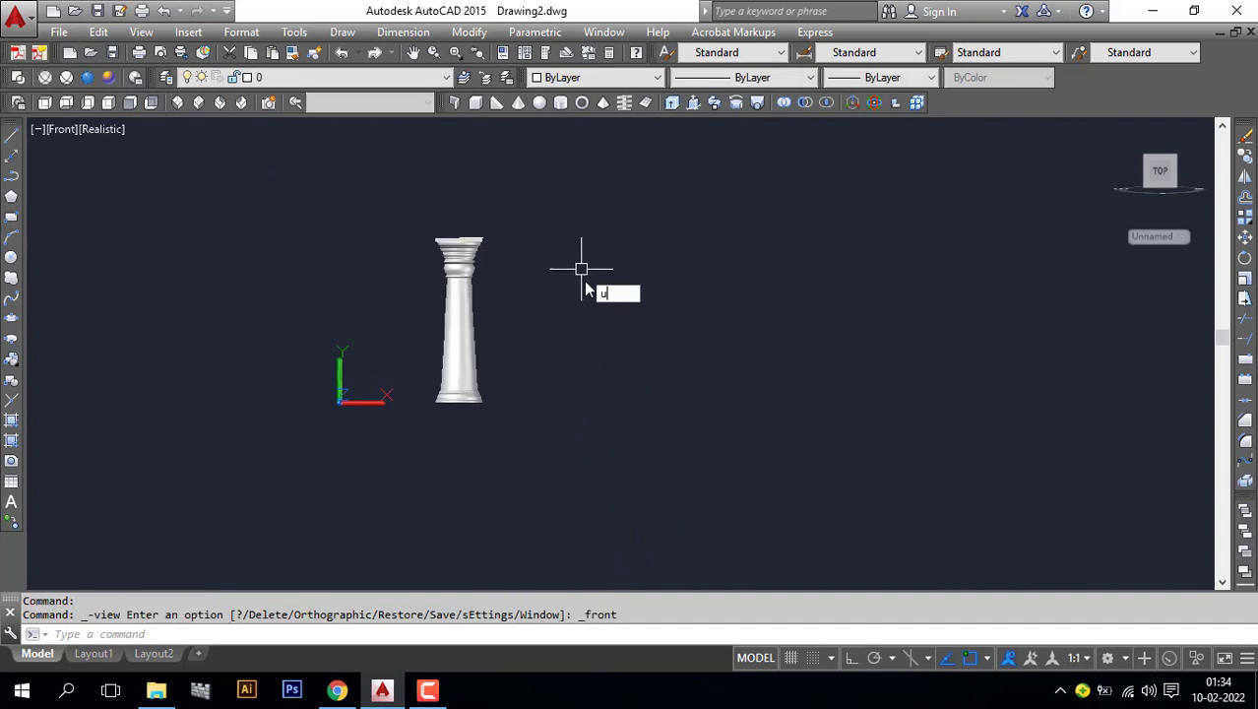
{"action": "key", "text": "Return"}
{"action": "left_click", "coordinate": [543, 211]}
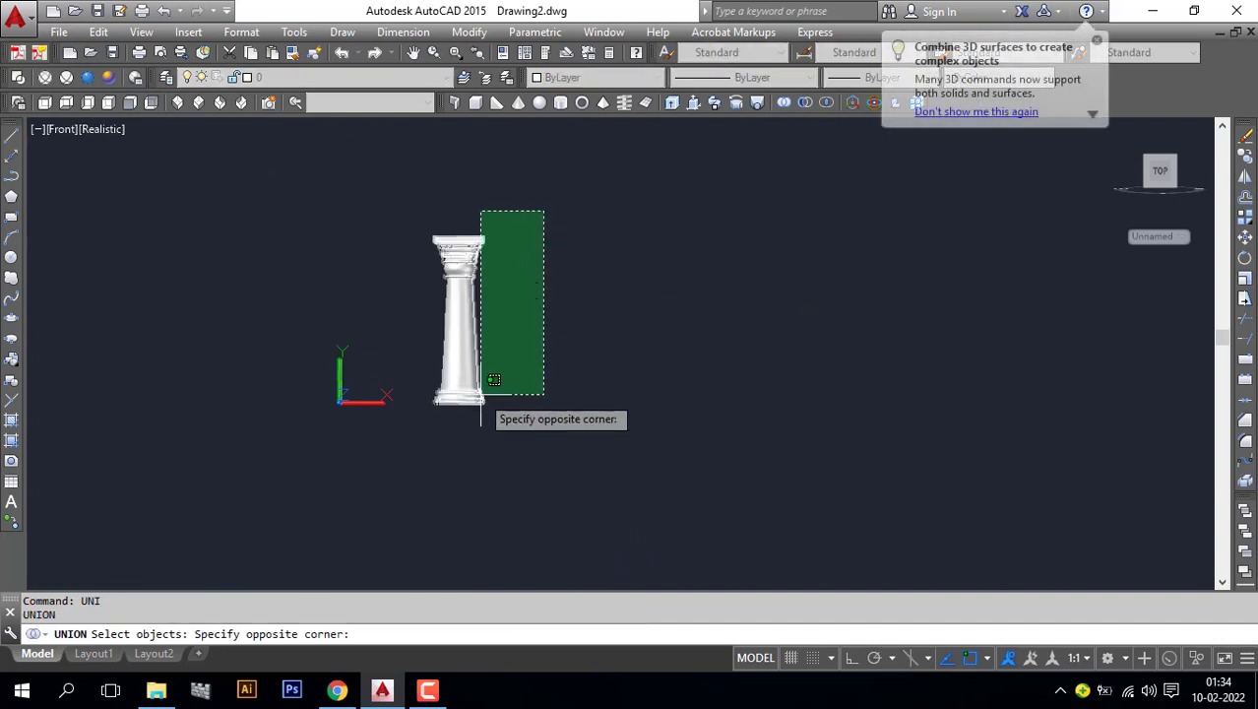
{"action": "left_click", "coordinate": [462, 442]}
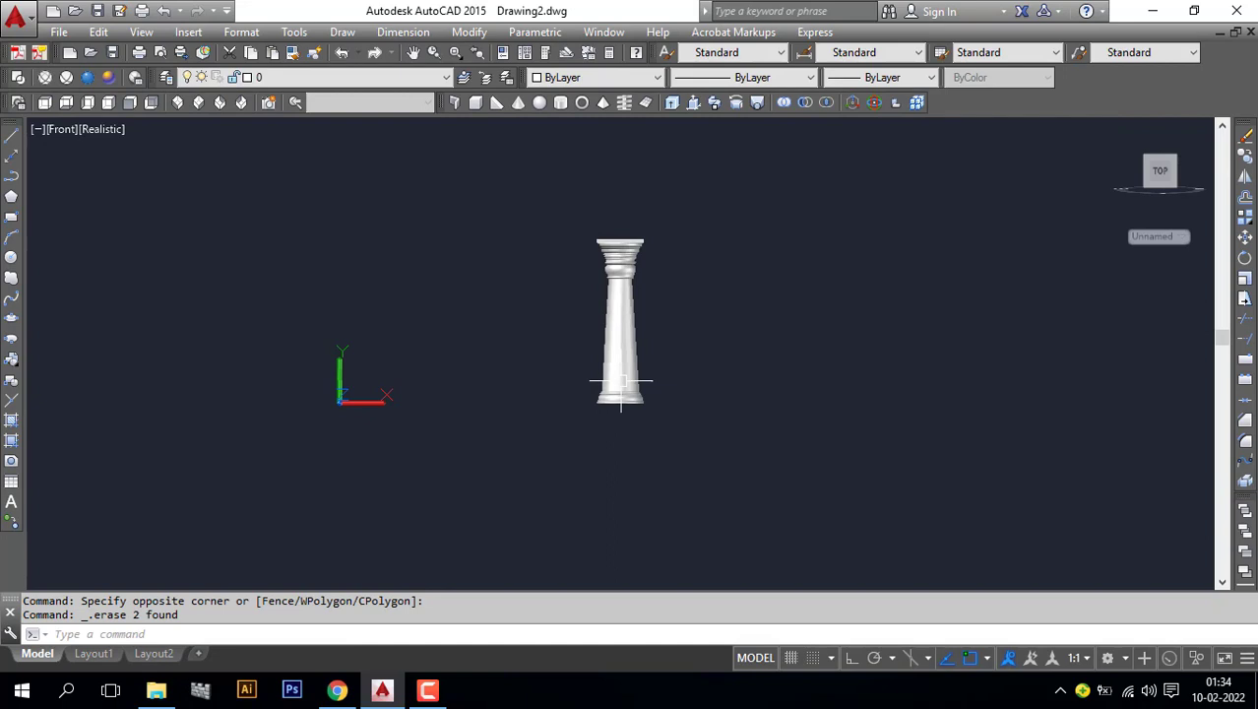
Switch to the Top view and draw a large rectangular planar surface around the column with PLANESURF.
{"action": "scroll", "coordinate": [621, 378], "scroll_direction": "up", "scroll_amount": 3}
{"action": "scroll", "coordinate": [632, 412], "scroll_direction": "down", "scroll_amount": 4}
{"action": "middle_click_drag", "start_coordinate": [619, 436], "coordinate": [694, 415], "text": "shift"}
{"action": "scroll", "coordinate": [636, 384], "scroll_direction": "up", "scroll_amount": 4}
{"action": "left_click", "coordinate": [50, 103]}
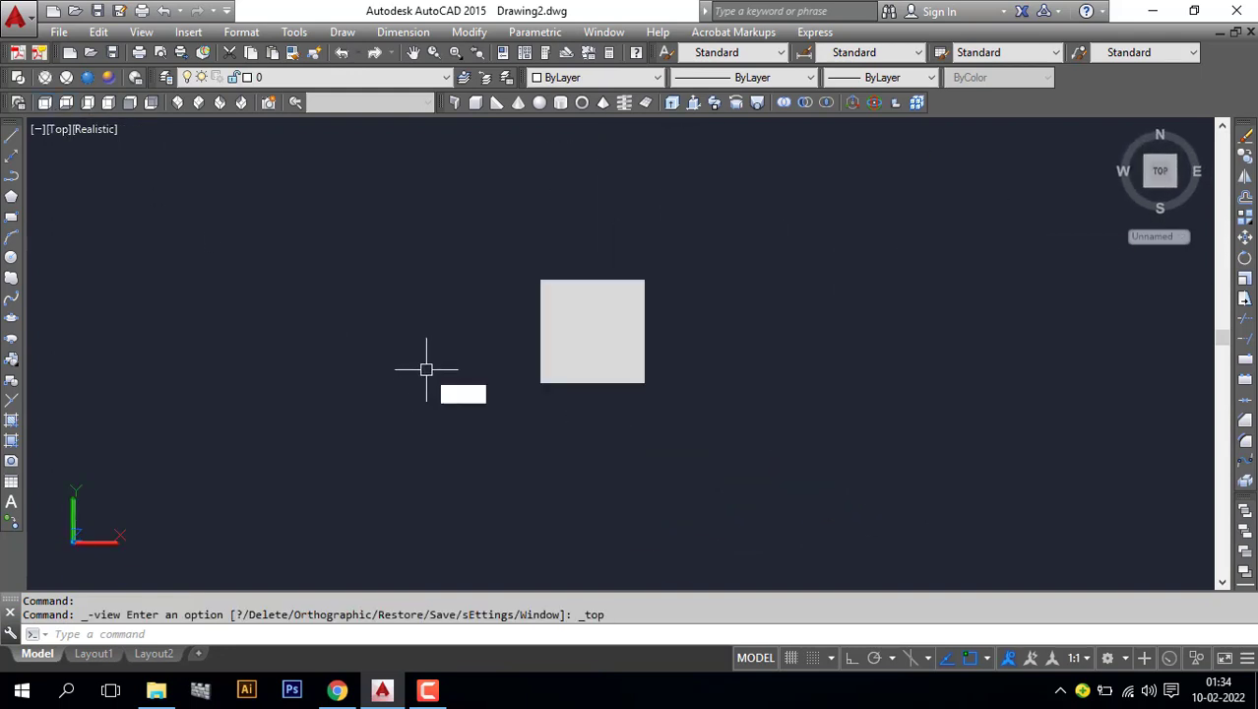
{"action": "type", "text": "N"}
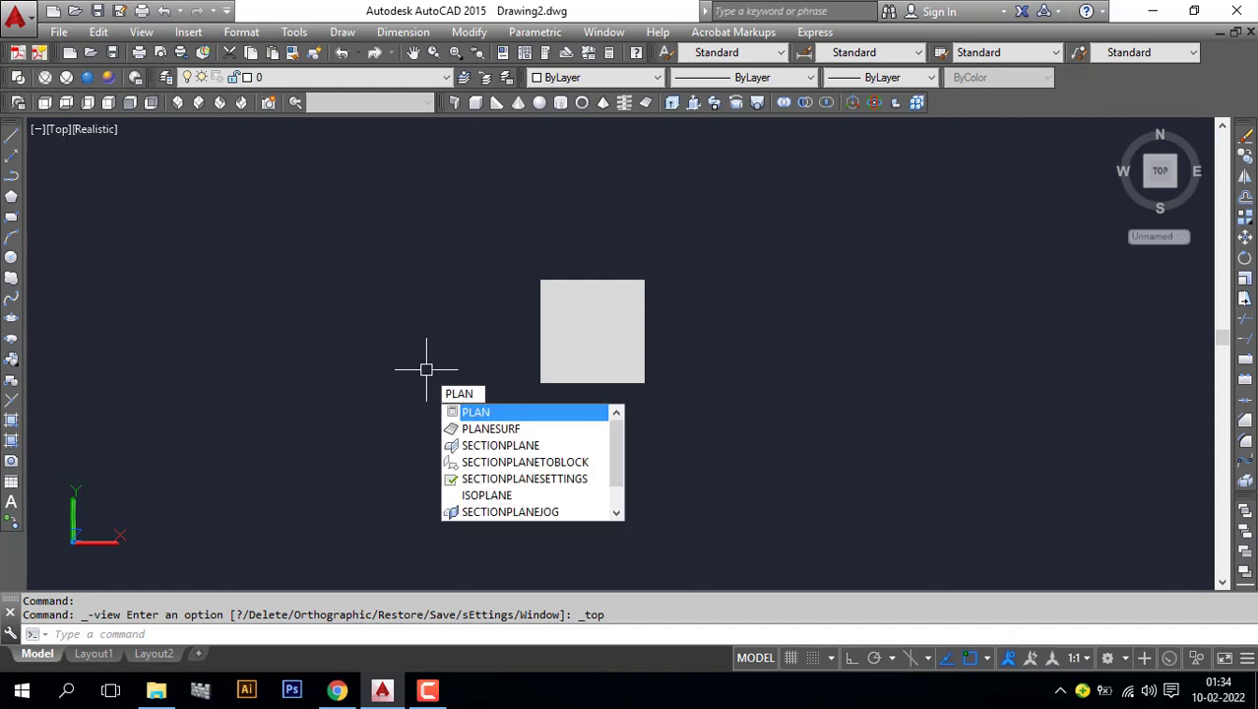
{"action": "type", "text": "ESURF"}
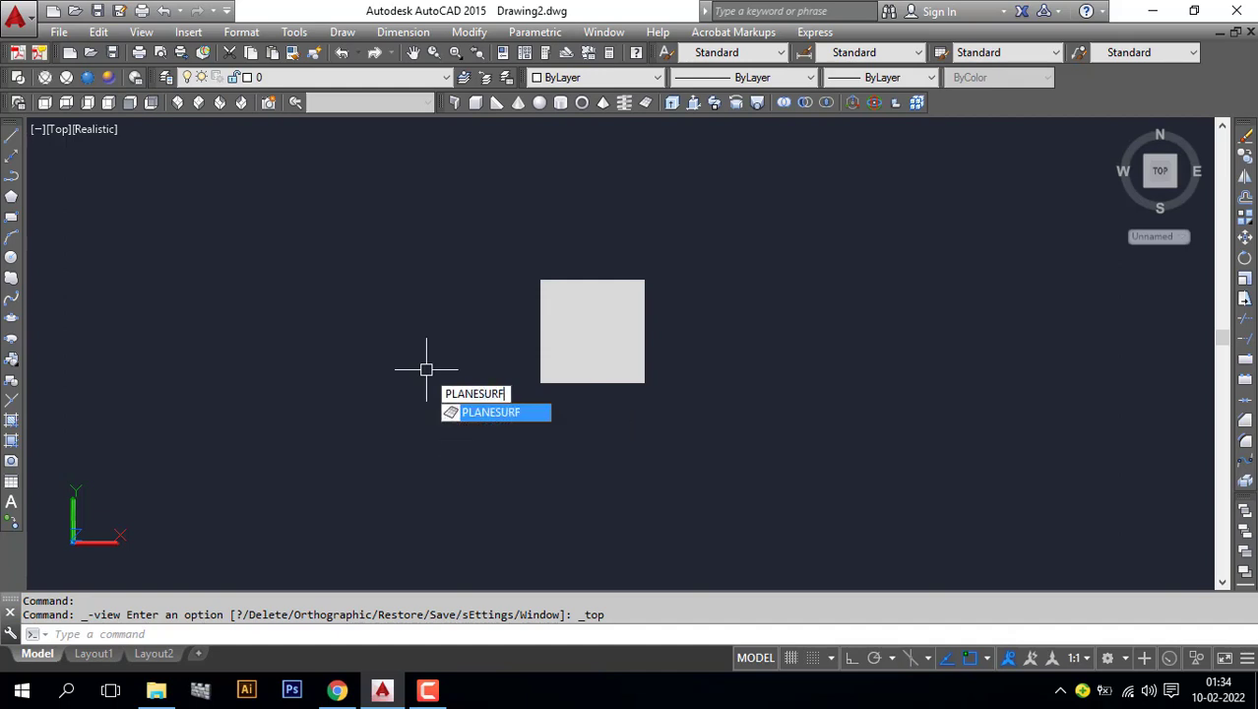
{"action": "key", "text": "Return"}
{"action": "scroll", "coordinate": [427, 366], "scroll_direction": "down", "scroll_amount": 5}
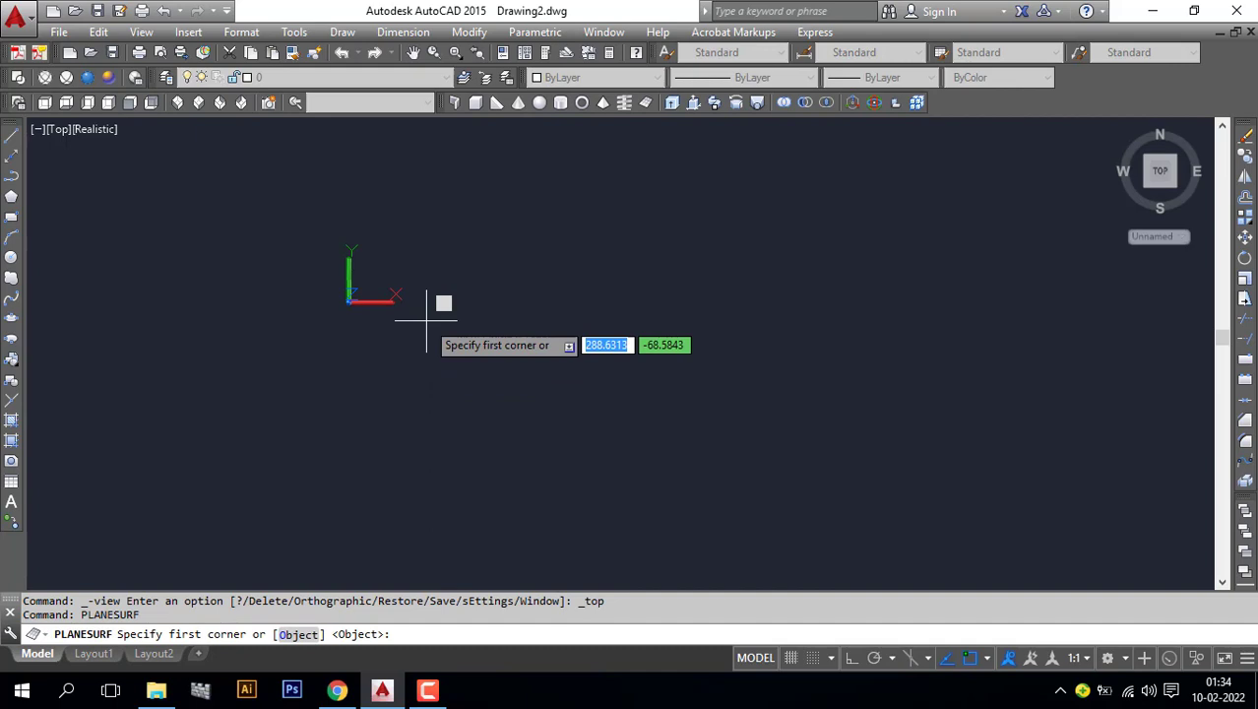
{"action": "scroll", "coordinate": [290, 265], "scroll_direction": "down", "scroll_amount": 3}
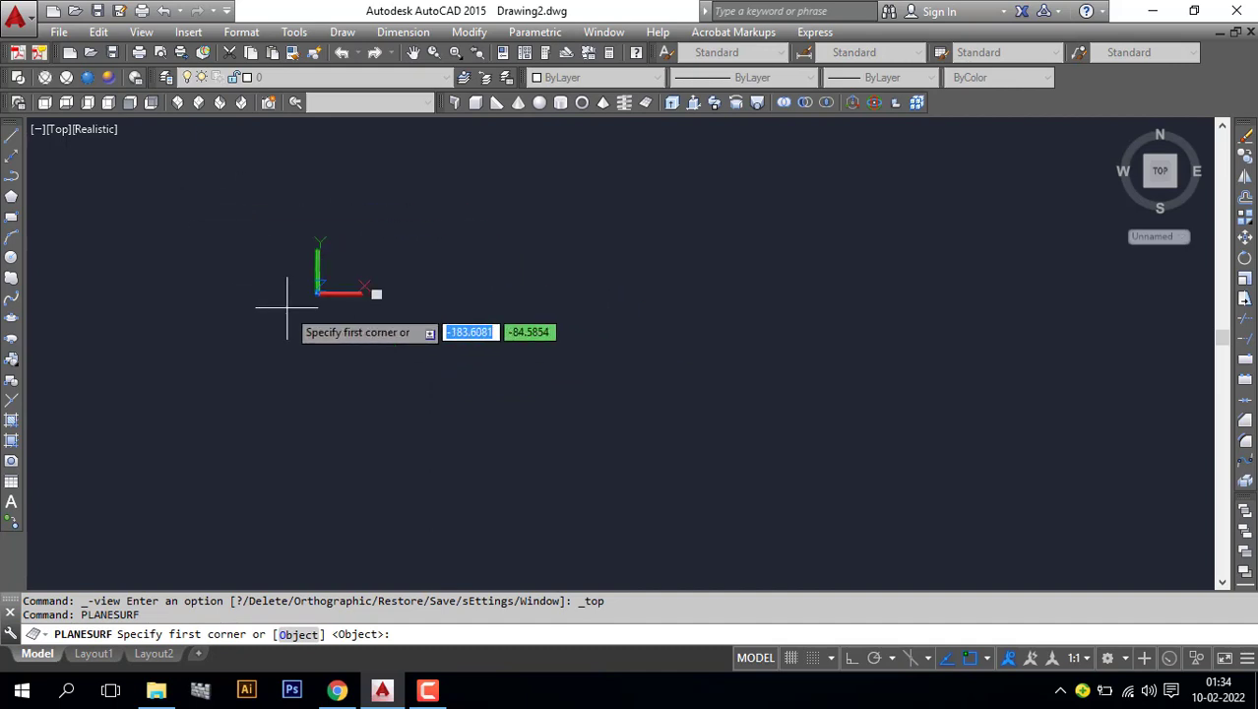
{"action": "left_click", "coordinate": [214, 223]}
{"action": "left_click", "coordinate": [619, 503]}
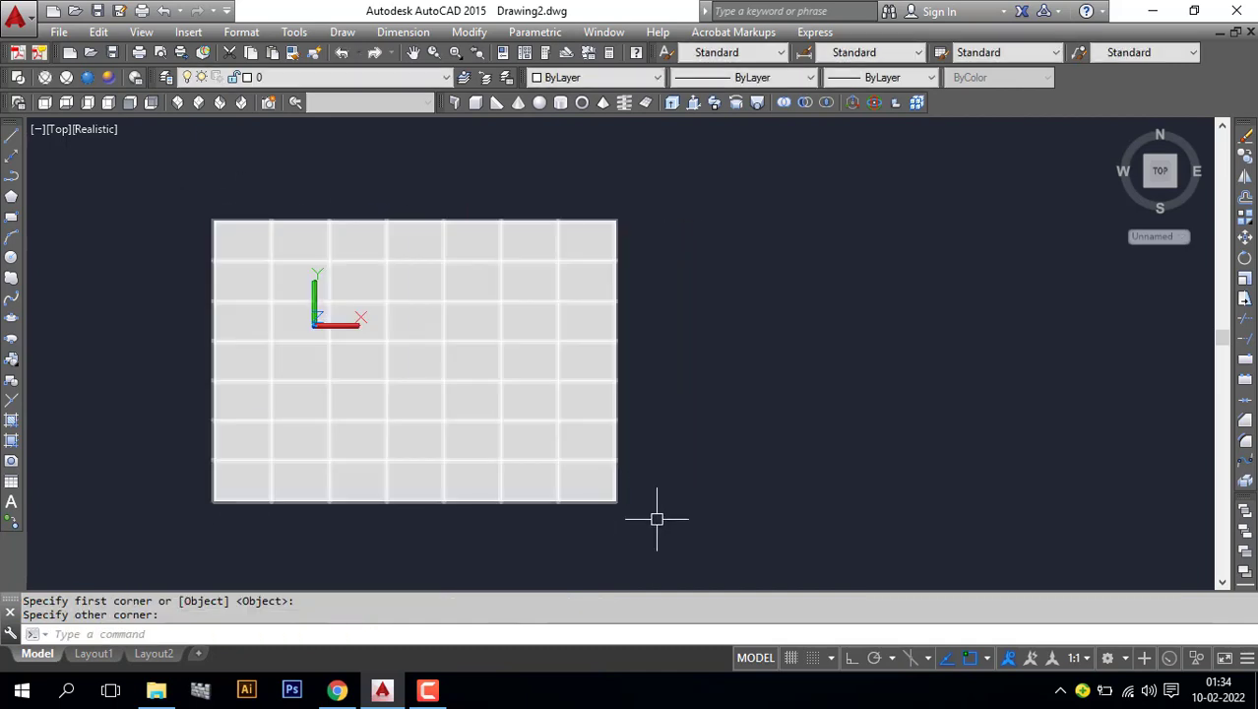
Move the planar surface and switch to the SW Isometric view.
{"action": "left_click", "coordinate": [676, 517]}
{"action": "left_click", "coordinate": [540, 433]}
{"action": "type", "text": "m"}
{"action": "key", "text": "Return"}
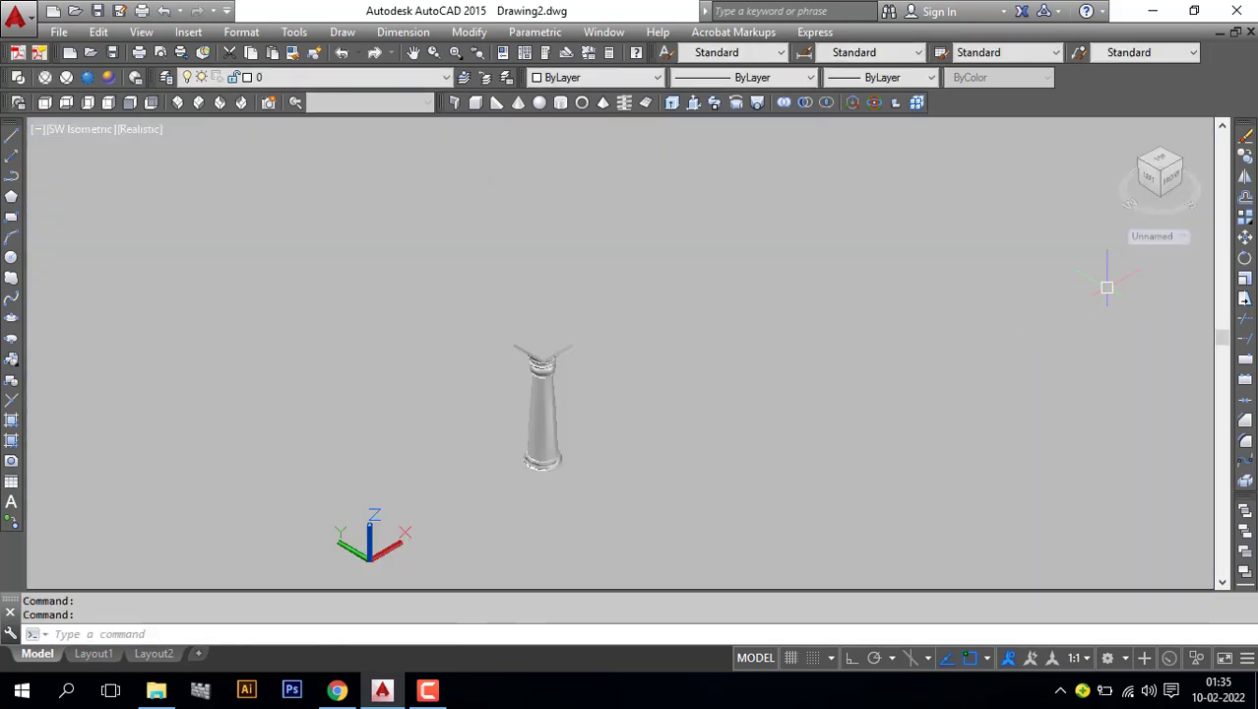
Set the view to perspective projection and show the column standing on the planar surface.
{"action": "right_click", "coordinate": [1162, 176]}
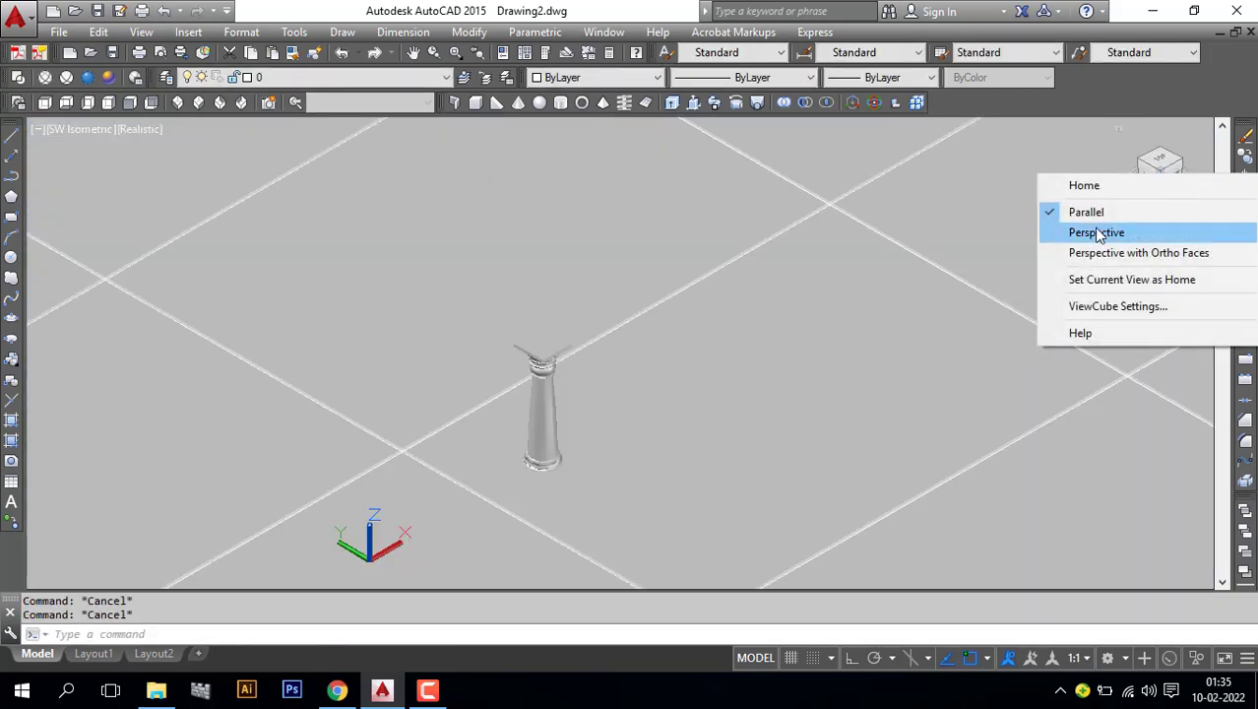
{"action": "left_click", "coordinate": [1100, 236]}
{"action": "scroll", "coordinate": [666, 437], "scroll_direction": "down", "scroll_amount": 2}
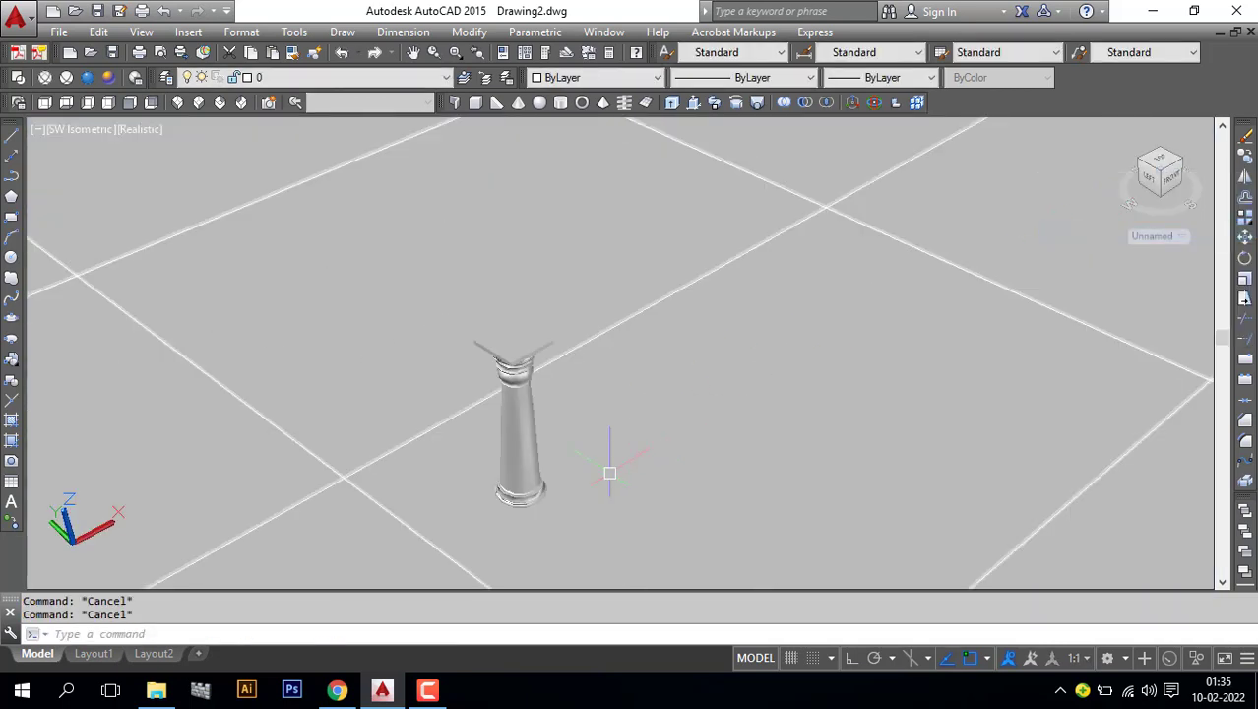
{"action": "middle_click_drag", "start_coordinate": [522, 497], "coordinate": [687, 408]}
{"action": "key", "text": "Escape"}
{"action": "key", "text": "Escape"}
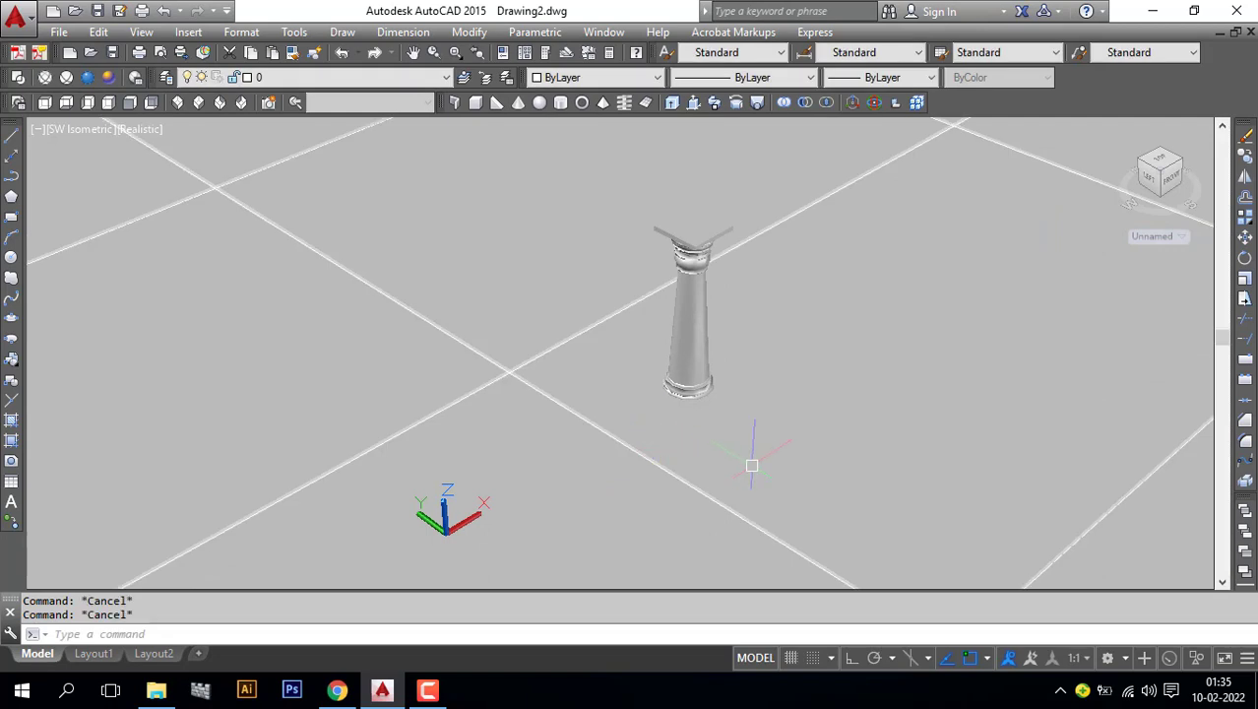
{"action": "middle_click_drag", "start_coordinate": [752, 465], "coordinate": [714, 378], "text": "shift"}
{"action": "scroll", "coordinate": [845, 419], "scroll_direction": "up", "scroll_amount": 4}
{"action": "scroll", "coordinate": [845, 420], "scroll_direction": "down", "scroll_amount": 5}
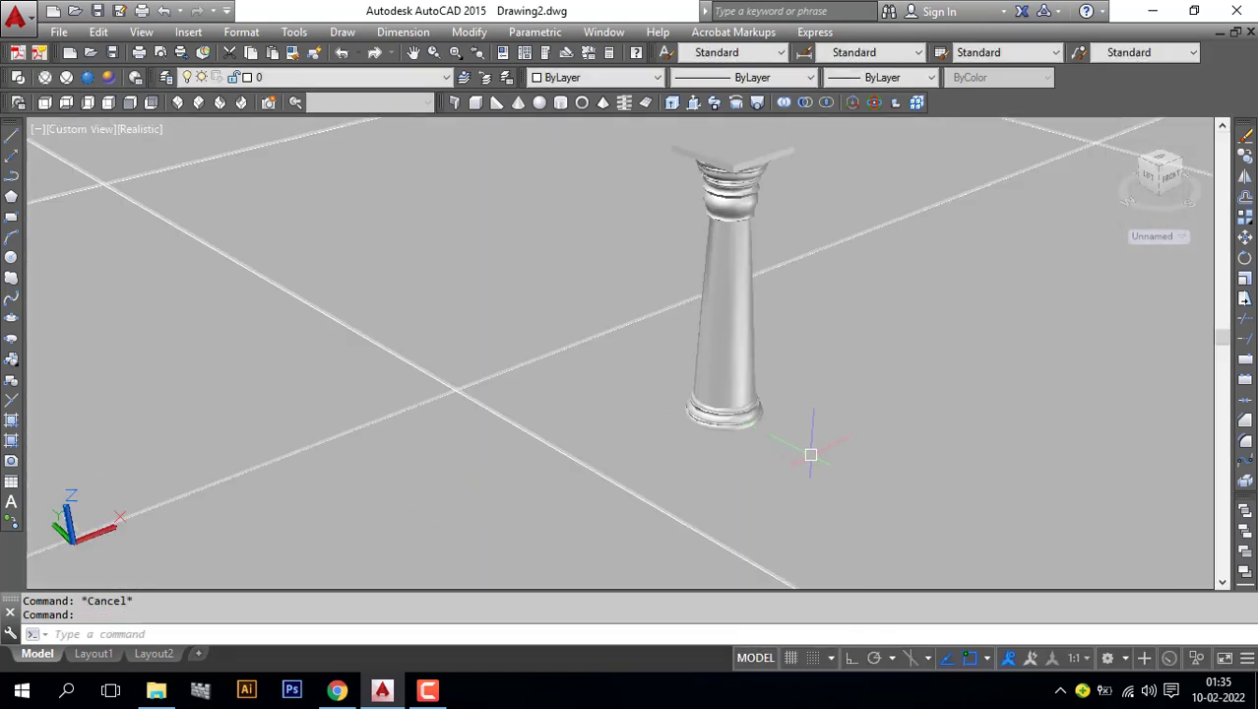
Apply the Plywood - New material from the Wood Panels library to the column.
{"action": "middle_click_drag", "start_coordinate": [809, 444], "coordinate": [787, 473], "text": "shift"}
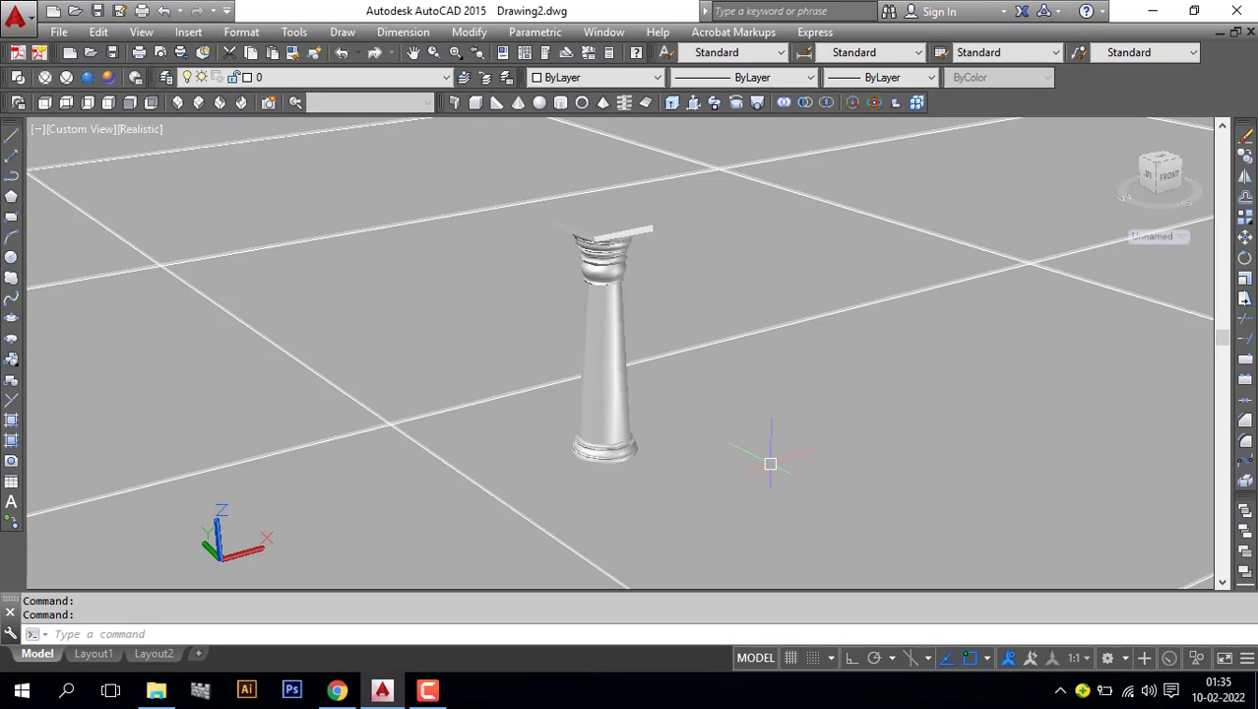
{"action": "type", "text": "MAT"}
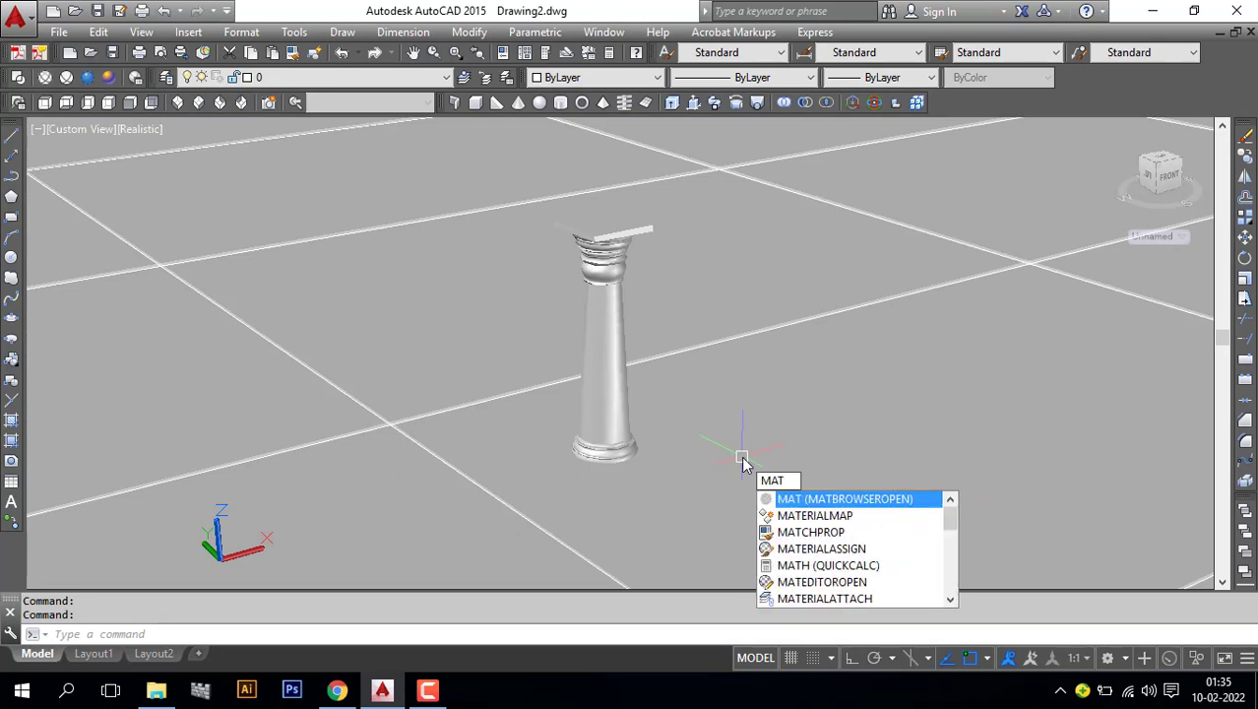
{"action": "key", "text": "Return"}
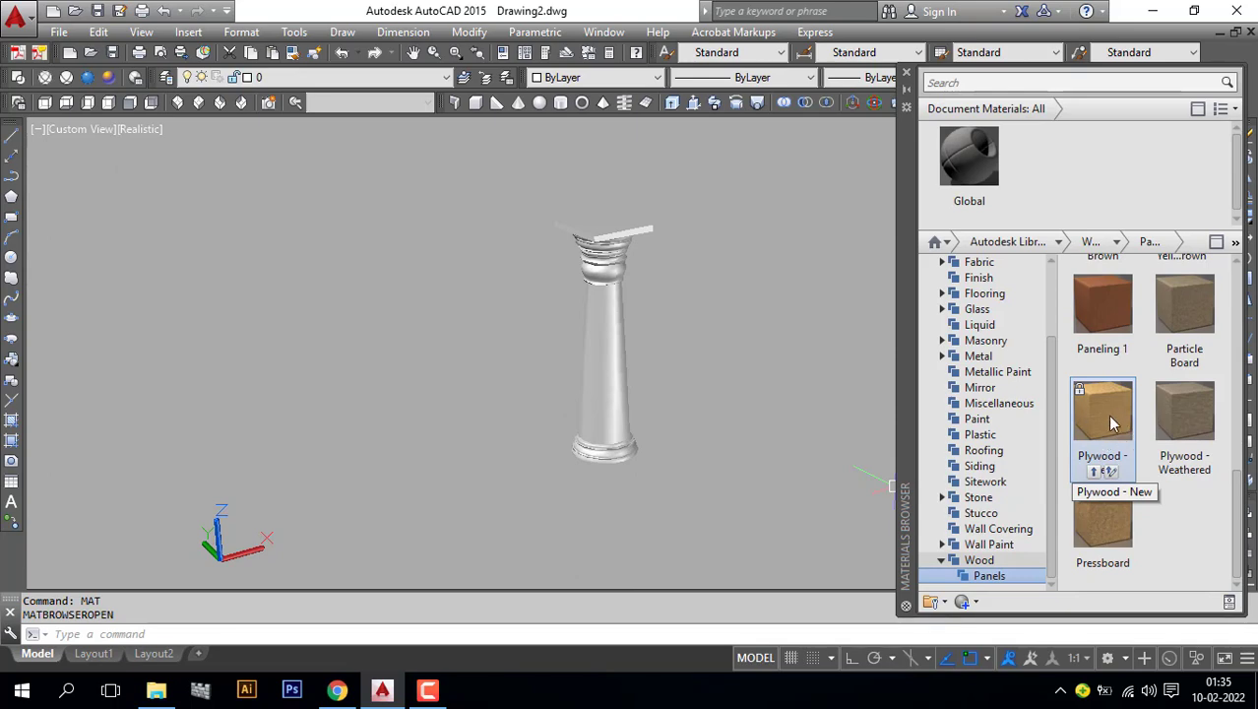
{"action": "left_click_drag", "start_coordinate": [1113, 424], "coordinate": [611, 355]}
{"action": "scroll", "coordinate": [640, 415], "scroll_direction": "up", "scroll_amount": 3}
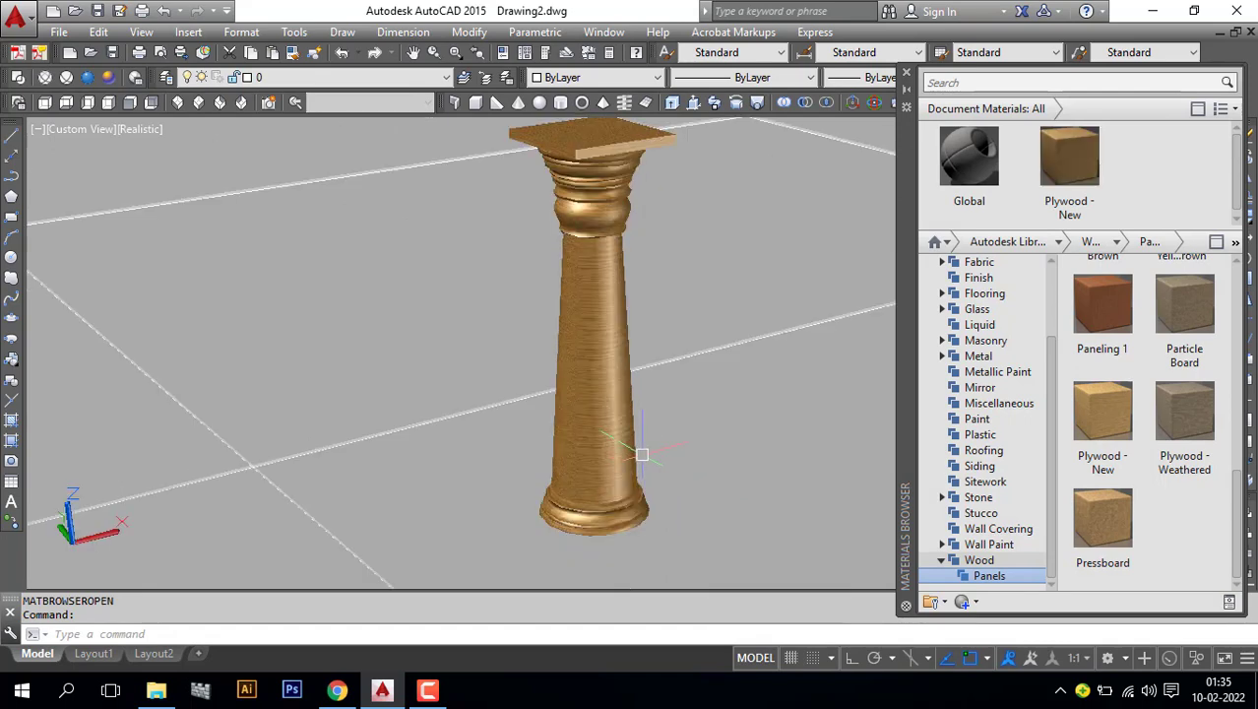
Apply planar material mapping to the column's 3D solid with SETUV and accept the default mapping.
{"action": "middle_click_drag", "start_coordinate": [640, 452], "coordinate": [611, 430], "text": "shift"}
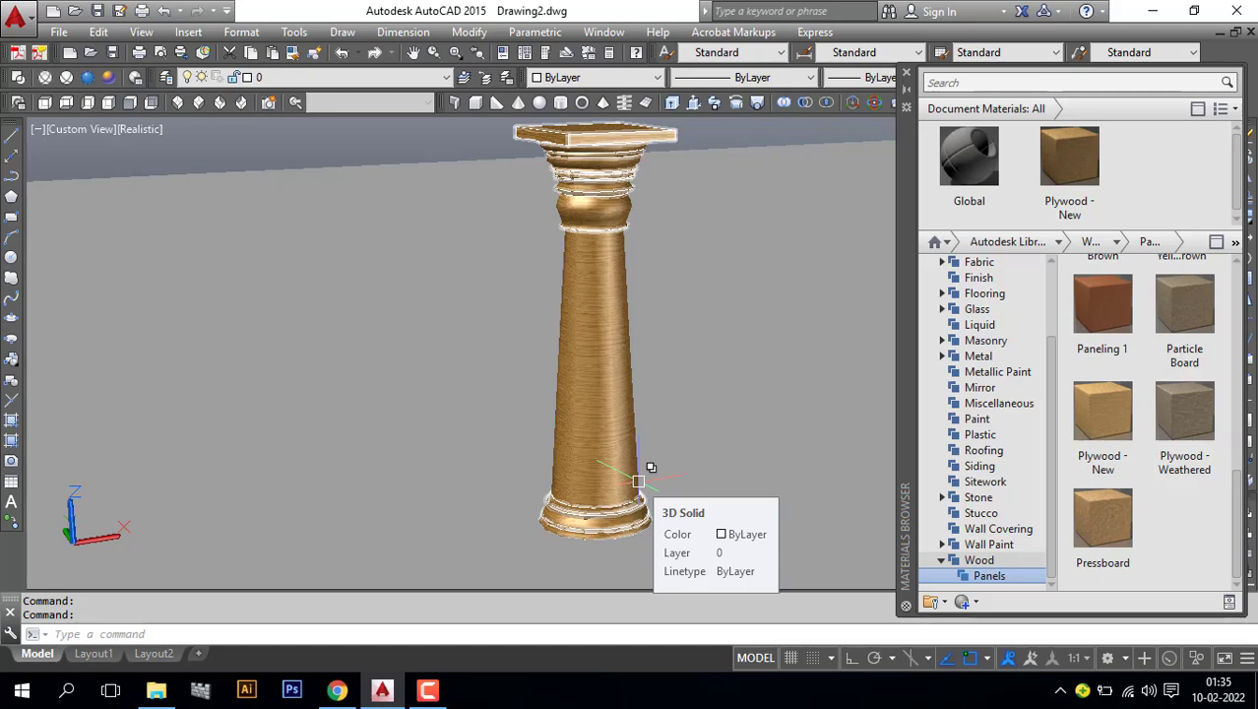
{"action": "type", "text": "SETUV"}
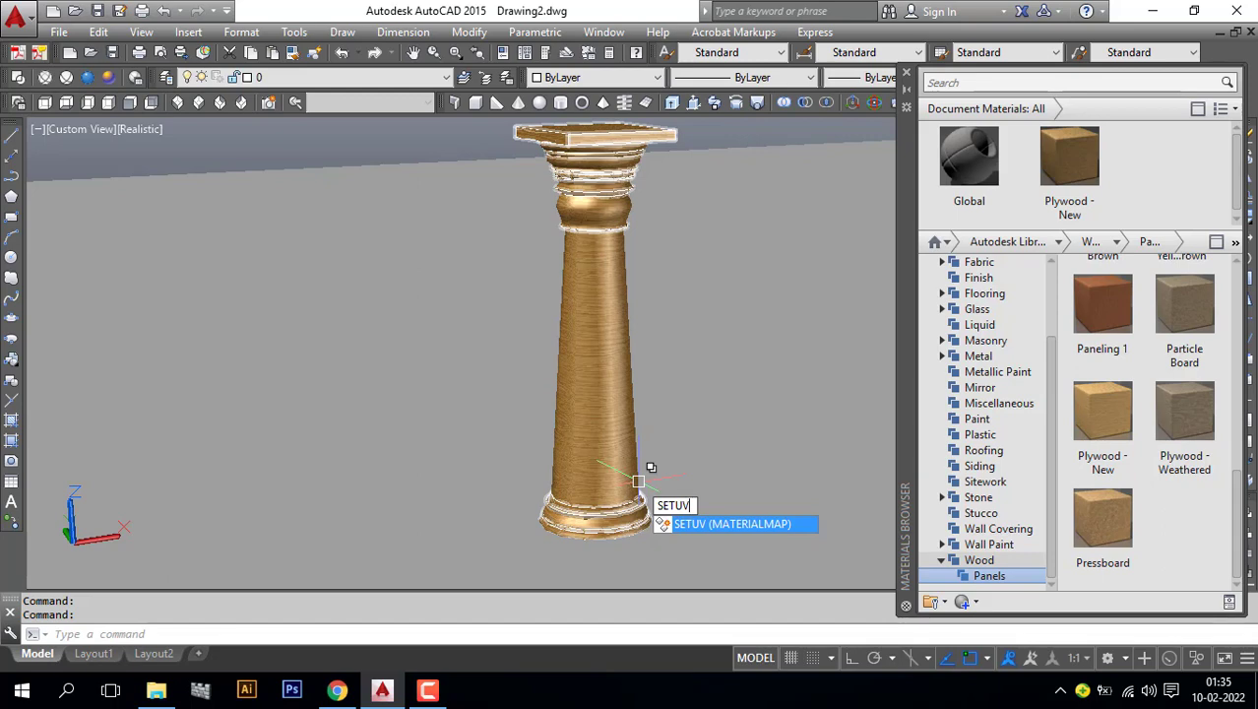
{"action": "key", "text": "Return"}
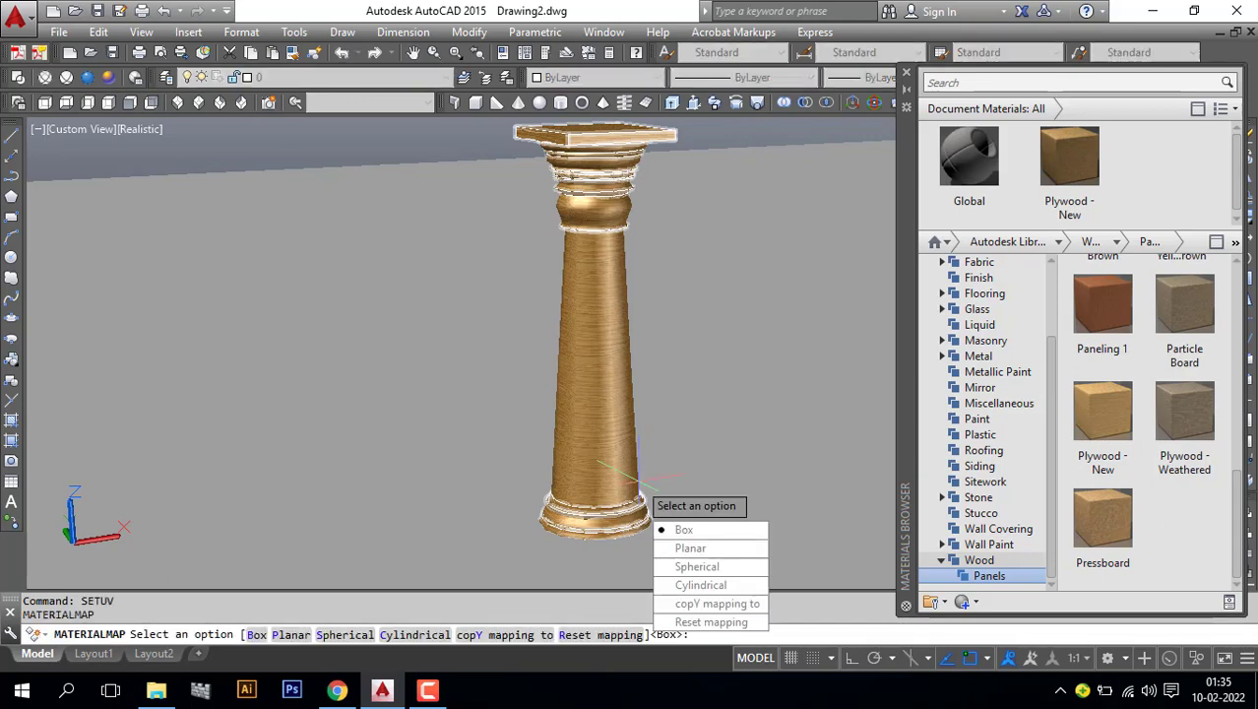
{"action": "left_click", "coordinate": [692, 560]}
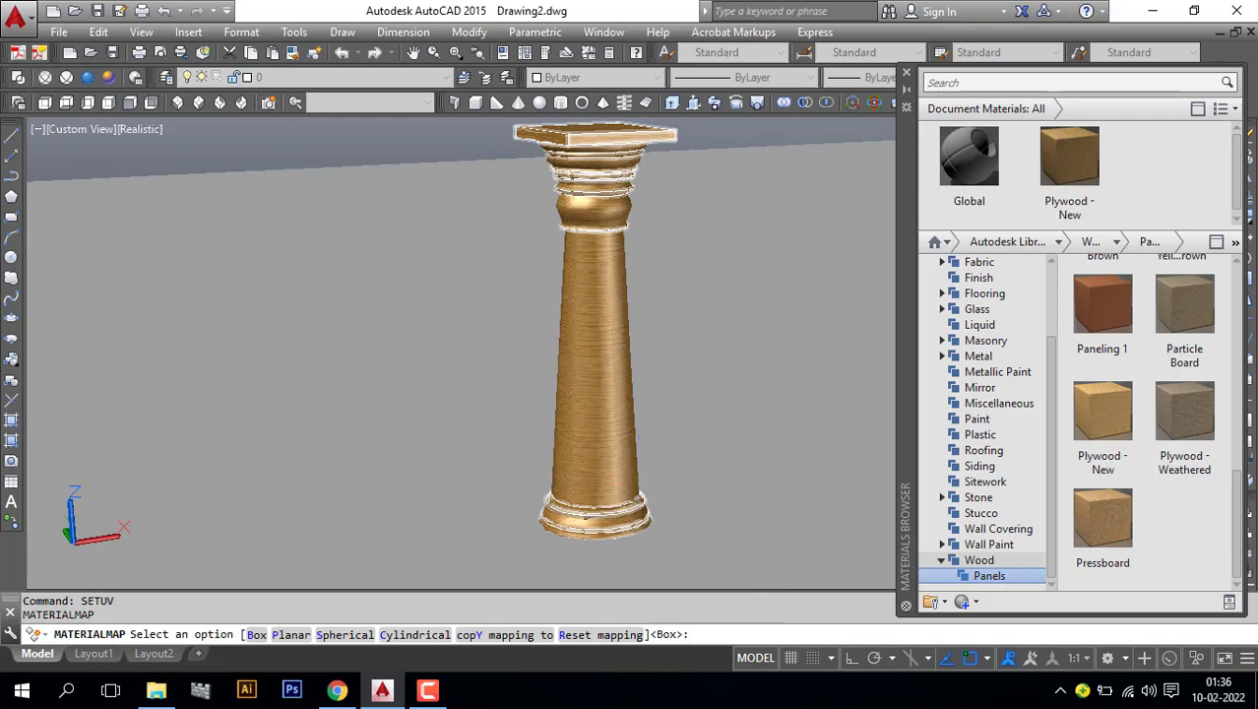
{"action": "left_click", "coordinate": [593, 394]}
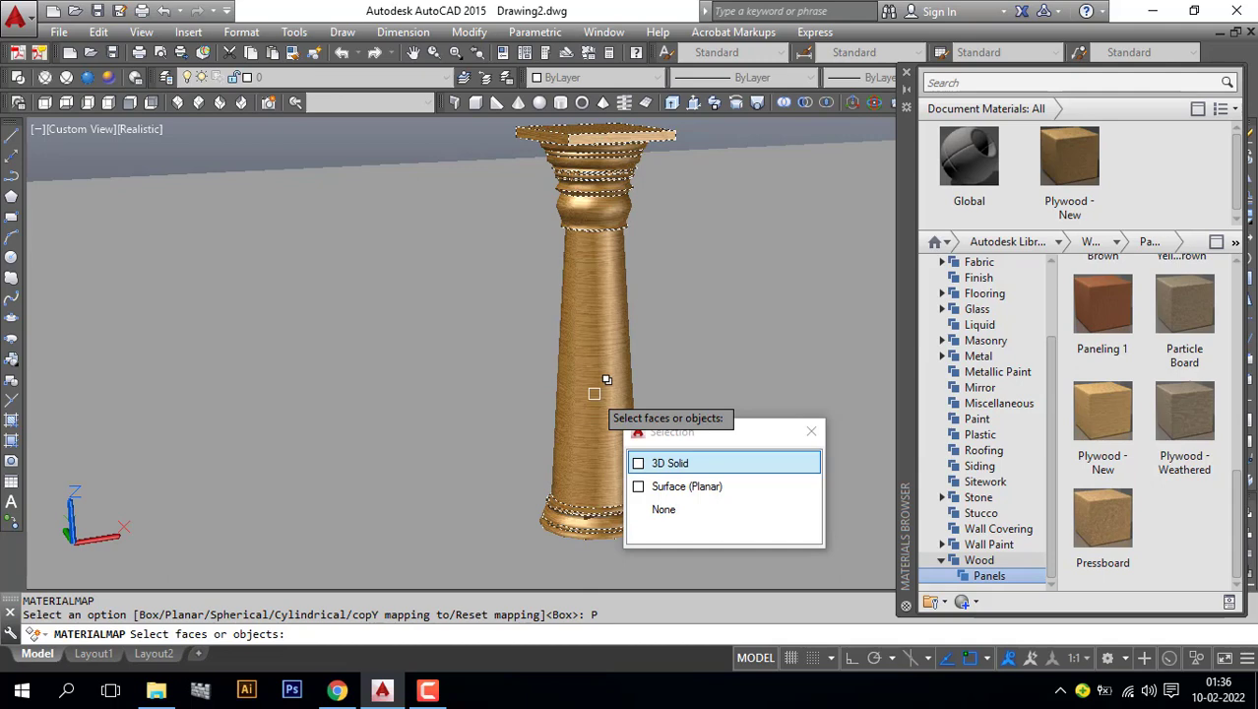
{"action": "key", "text": "Return"}
{"action": "key", "text": "Return"}
{"action": "key", "text": "Return"}
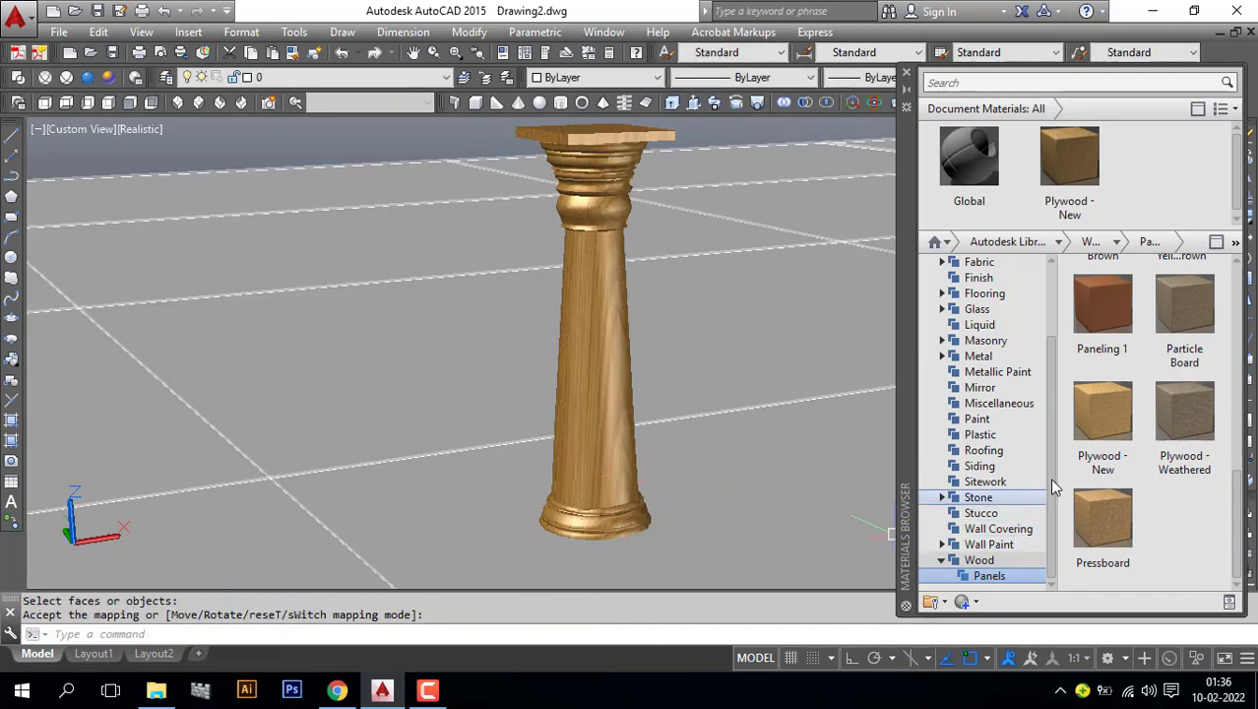
Apply the Diamond - Red material from the Flooring Tile library to the ground surface.
{"action": "left_click_drag", "start_coordinate": [1053, 487], "coordinate": [1062, 428]}
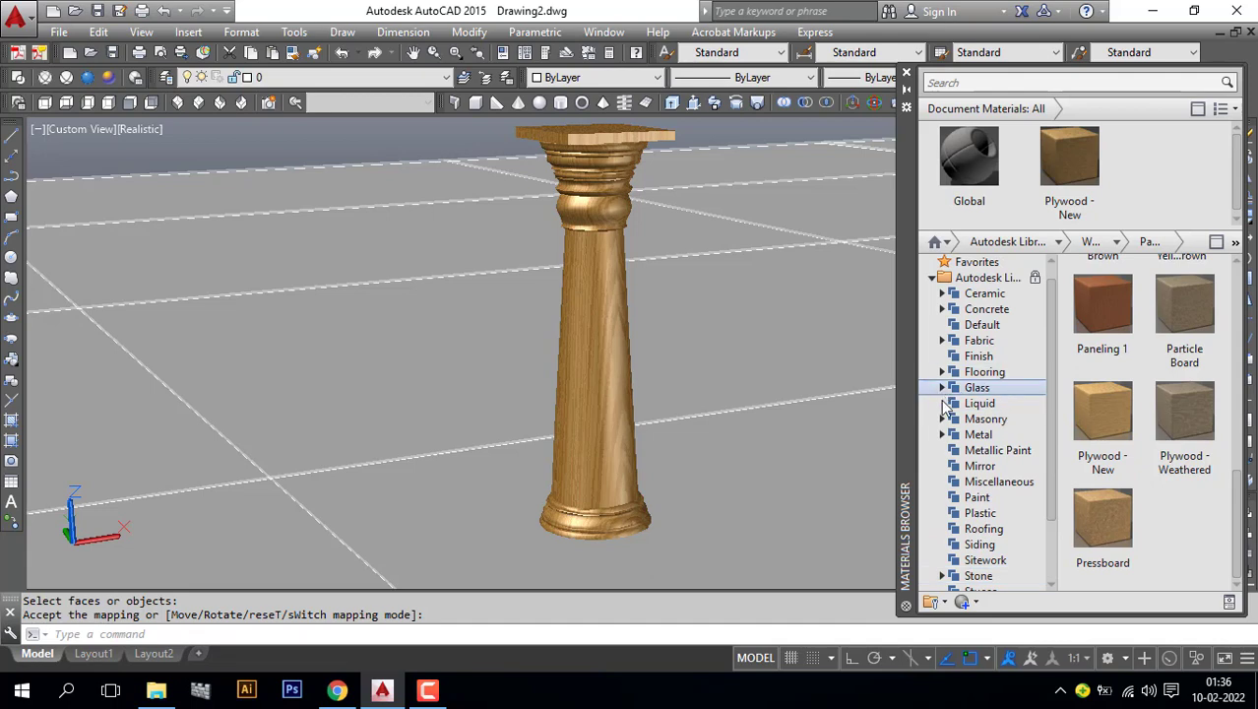
{"action": "left_click", "coordinate": [941, 372]}
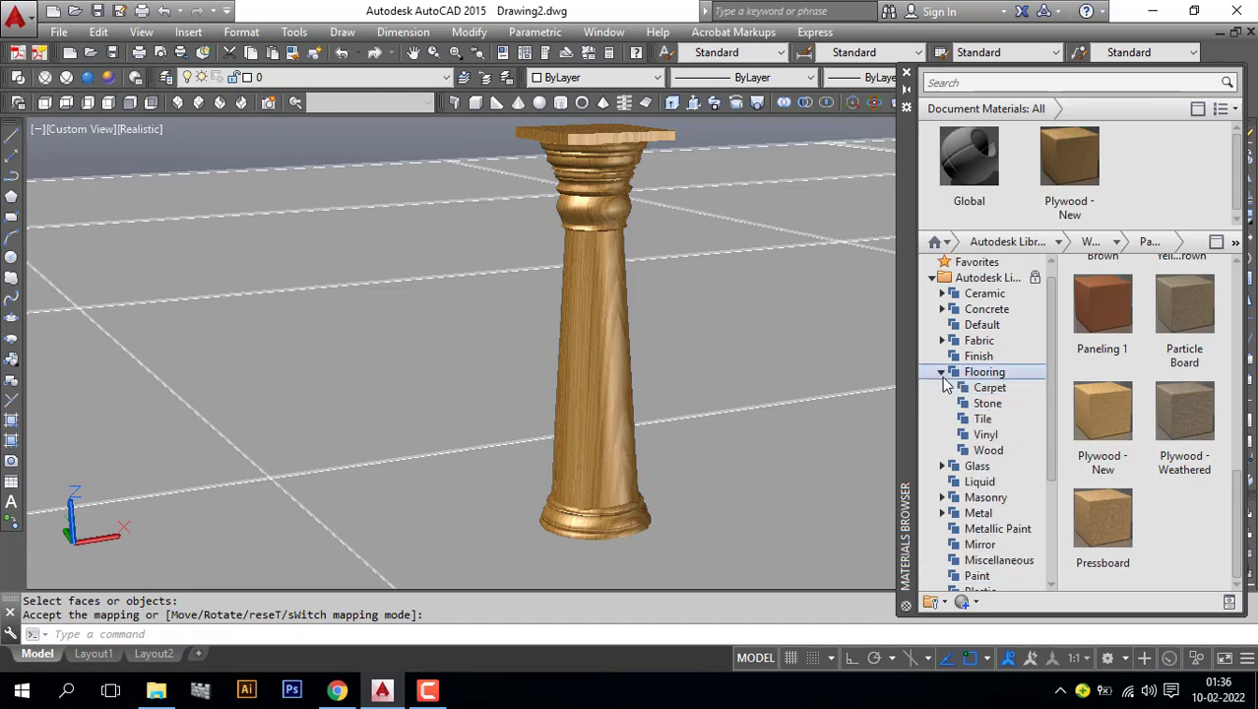
{"action": "left_click", "coordinate": [985, 421]}
{"action": "mouse_move", "coordinate": [1181, 306]}
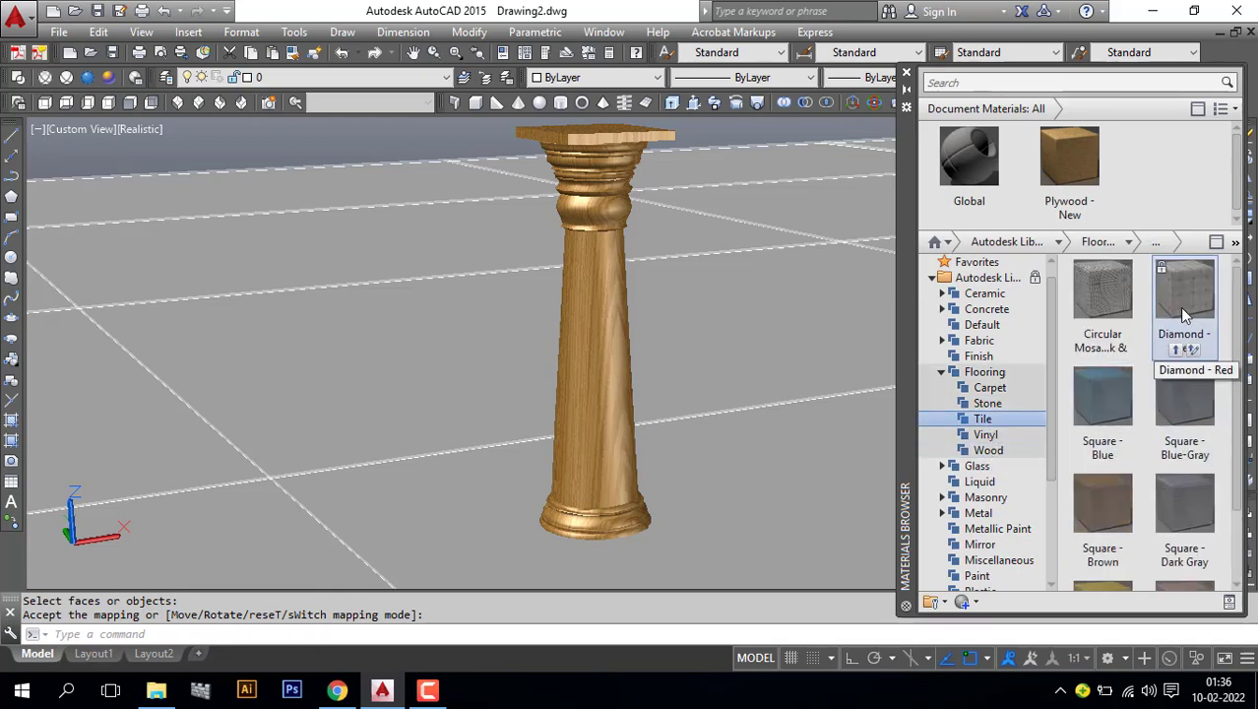
{"action": "left_click_drag", "start_coordinate": [1189, 298], "coordinate": [528, 455]}
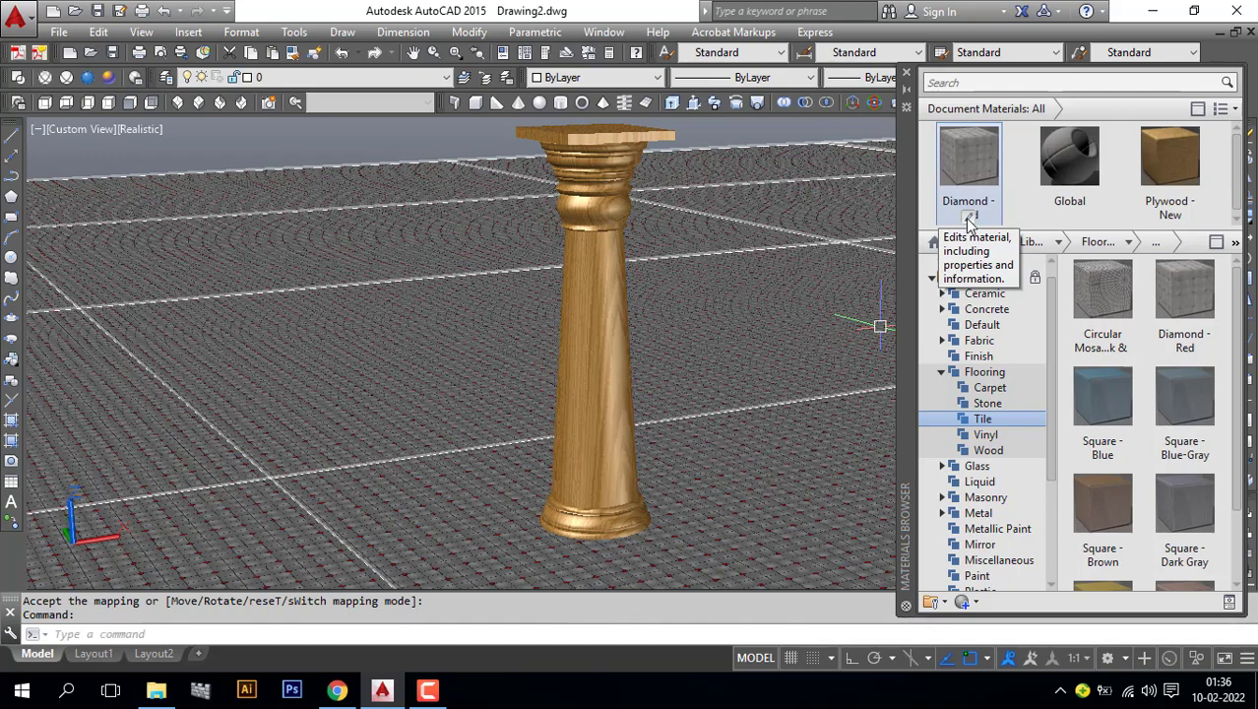
Set the sample size of the Diamond - Red image texture to 50, then enlarge it to 100, and close the material editors and browser.
{"action": "left_click", "coordinate": [971, 217]}
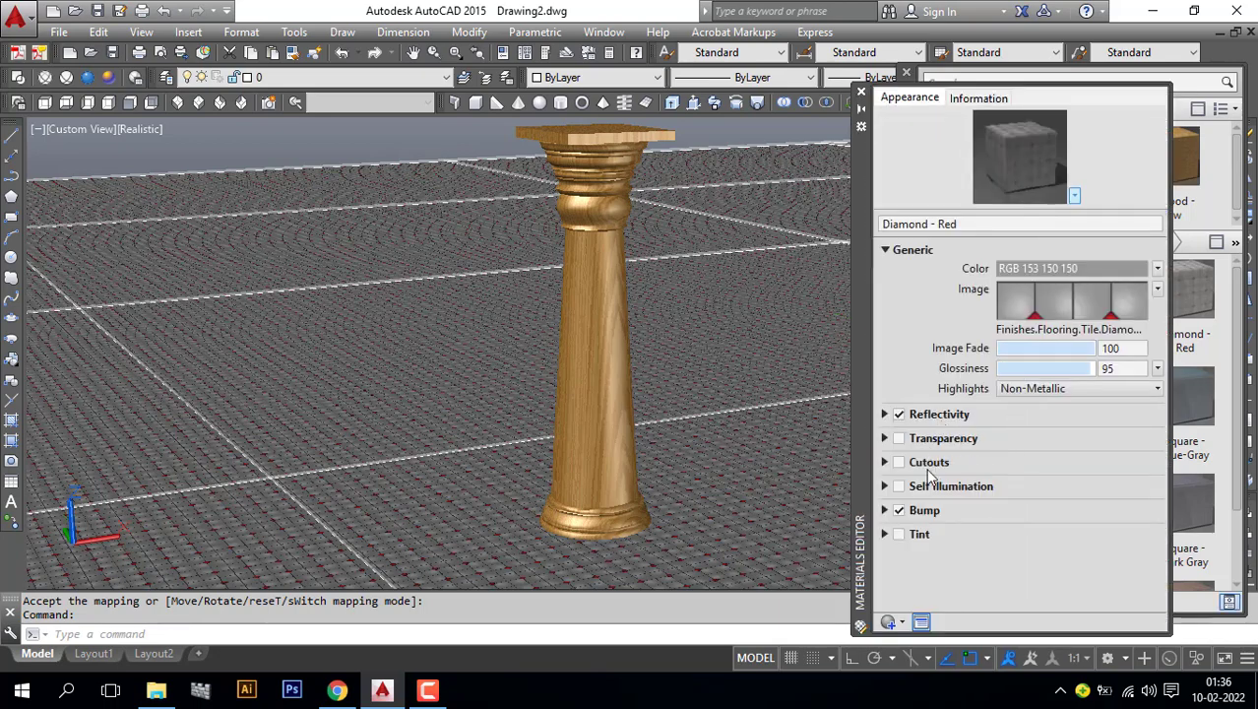
{"action": "left_click", "coordinate": [1065, 302]}
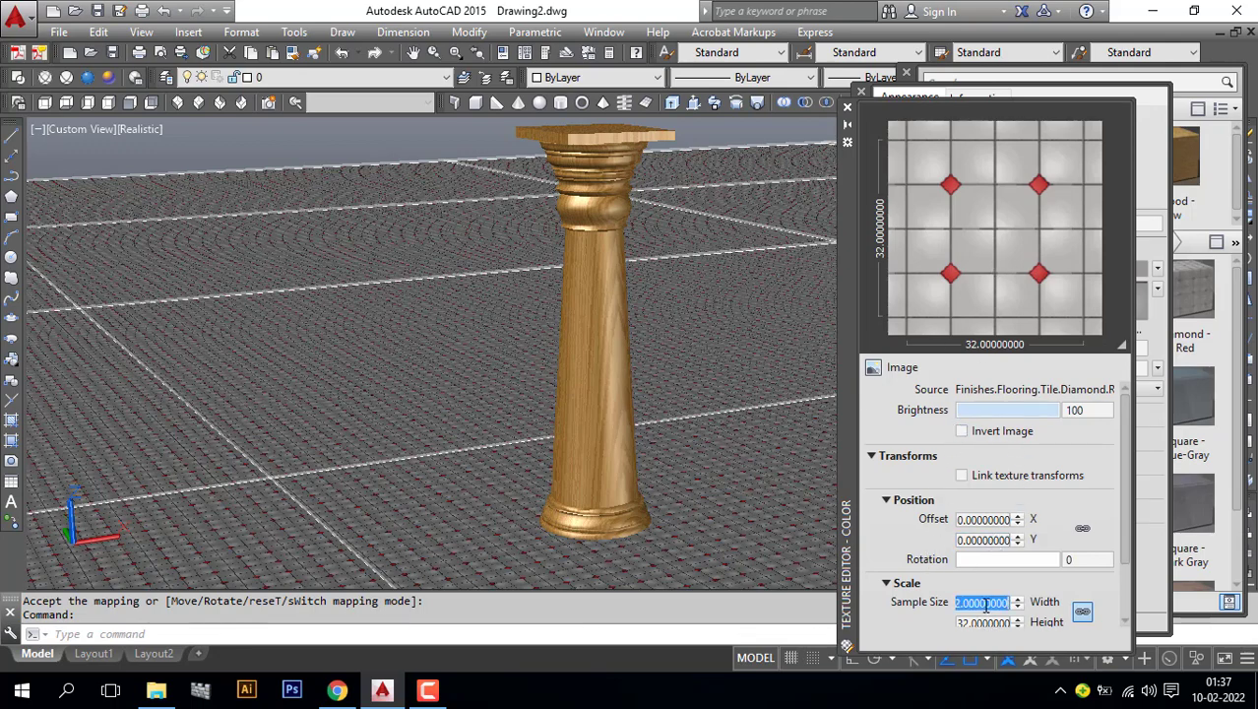
{"action": "type", "text": "50"}
{"action": "key", "text": "Return"}
{"action": "type", "text": "1"}
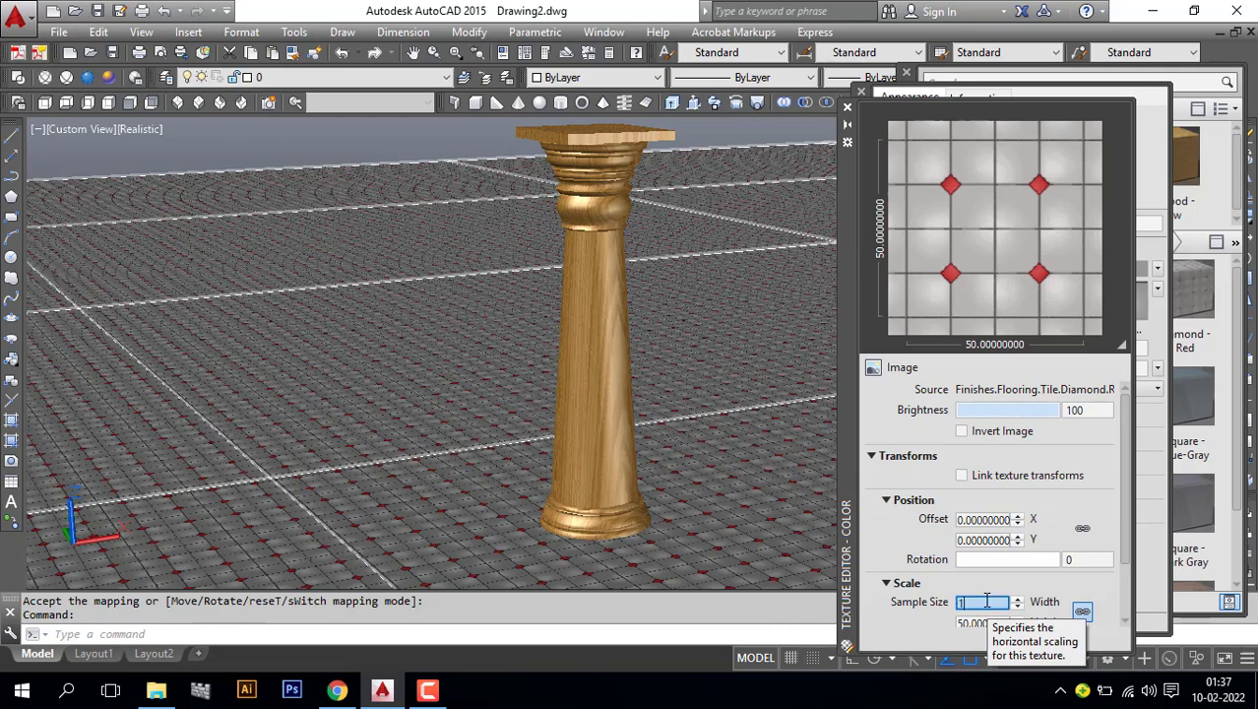
{"action": "type", "text": "00"}
{"action": "key", "text": "Return"}
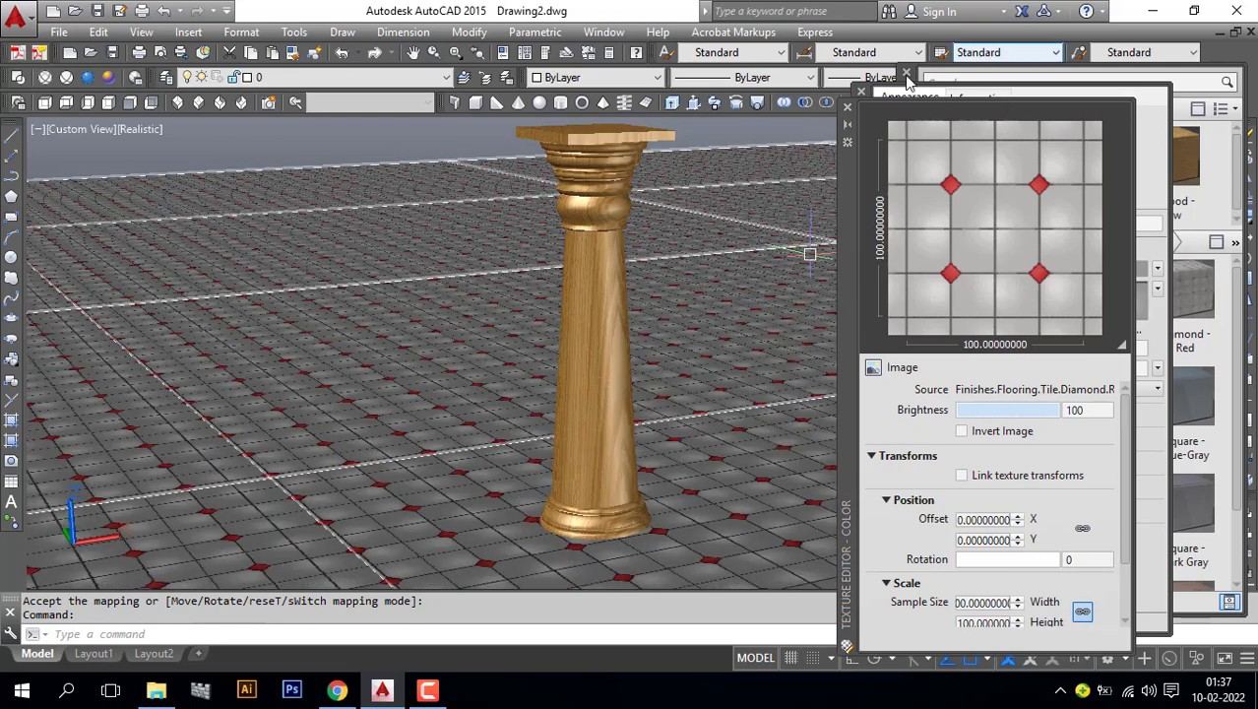
{"action": "left_click", "coordinate": [849, 108]}
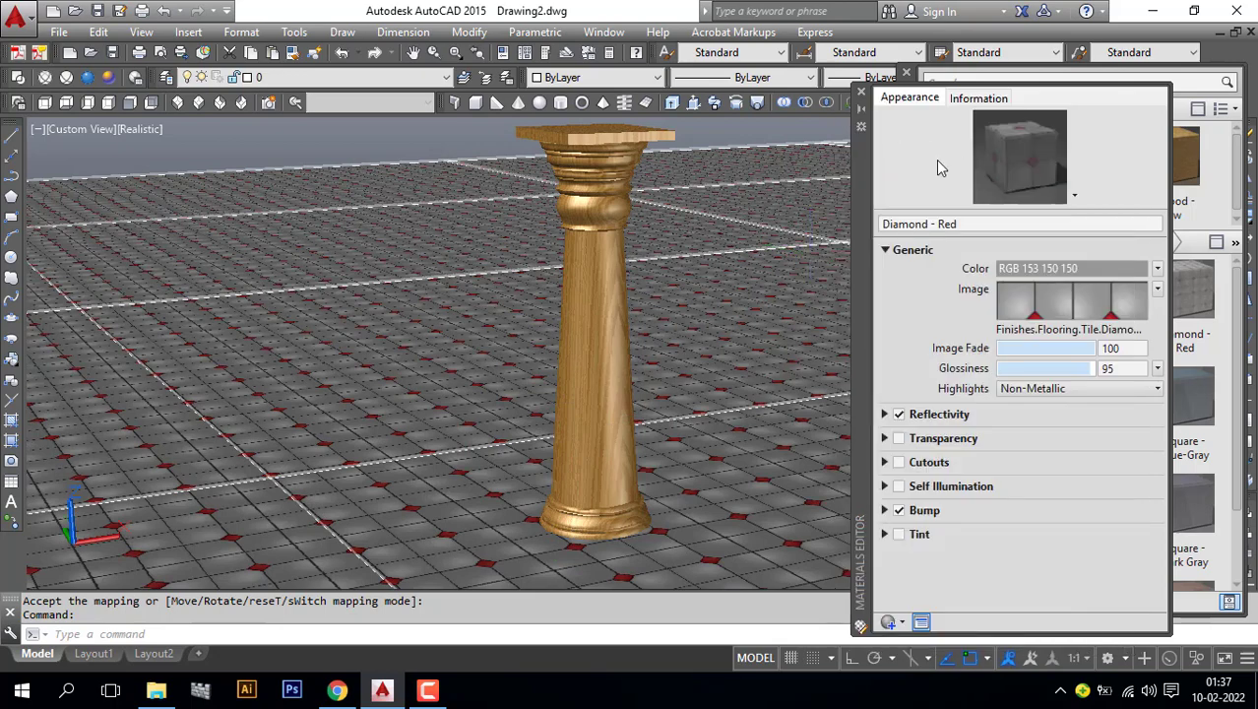
{"action": "left_click", "coordinate": [862, 97]}
{"action": "left_click", "coordinate": [907, 77]}
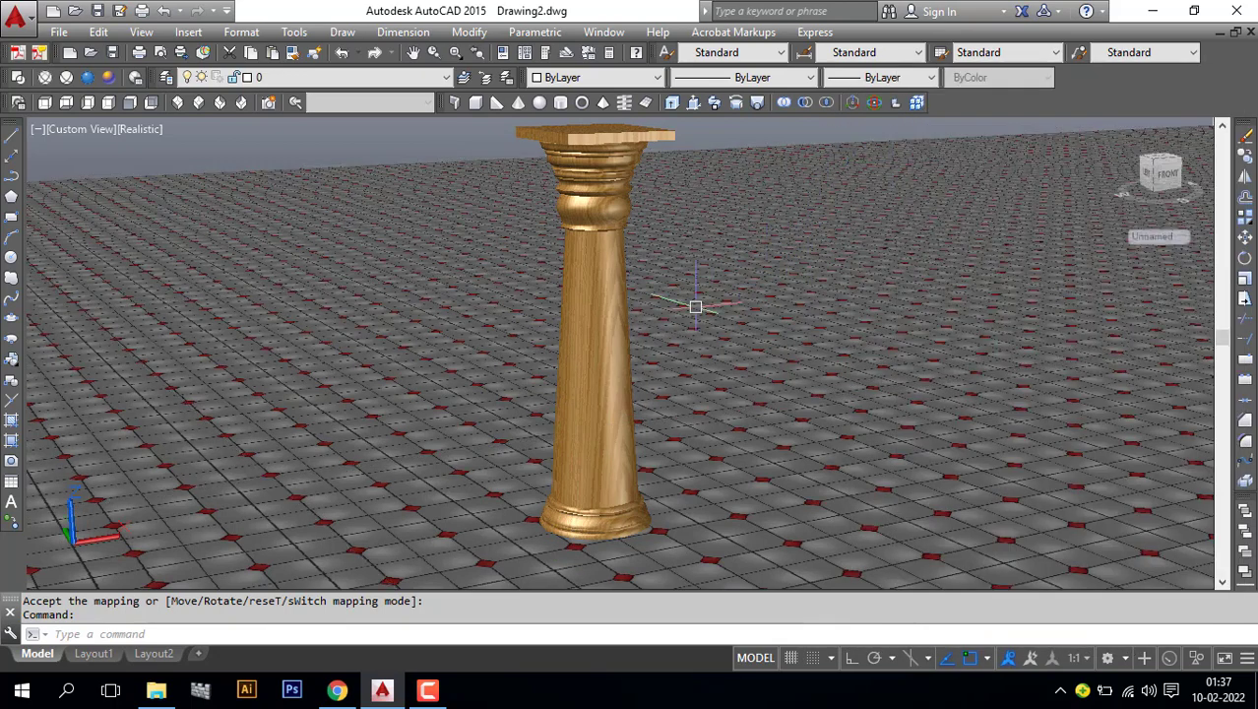